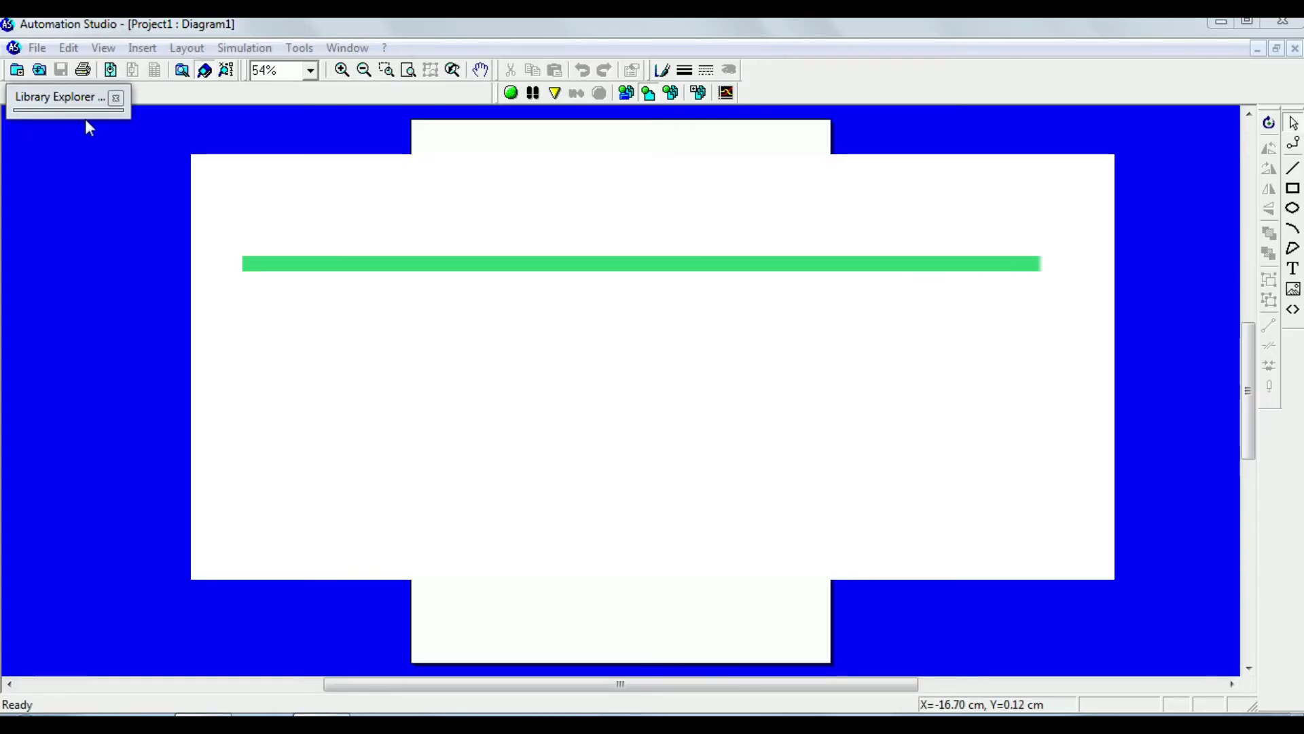
- Open the Library Explorer and browse Open Library to Automation Studio 5.0 > Libraries, selecting Main.Prl
click(112, 116)
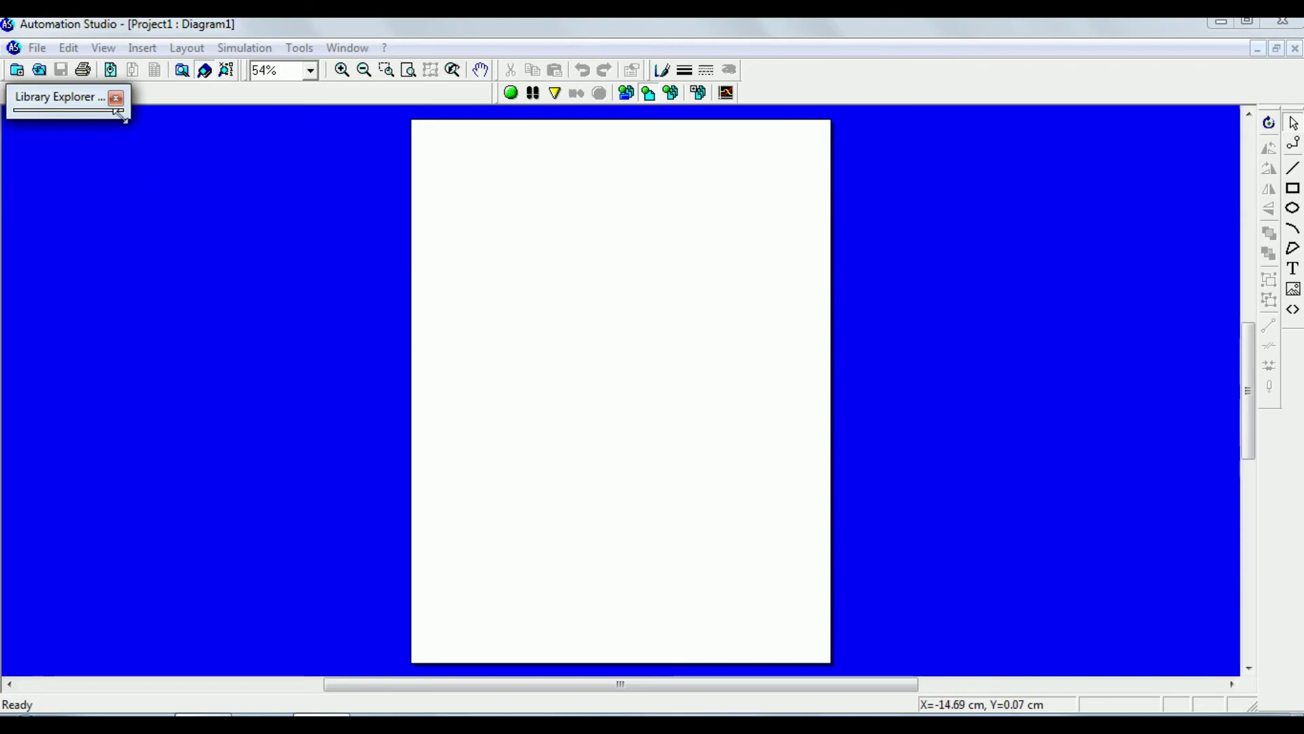
drag(115, 100, 131, 143)
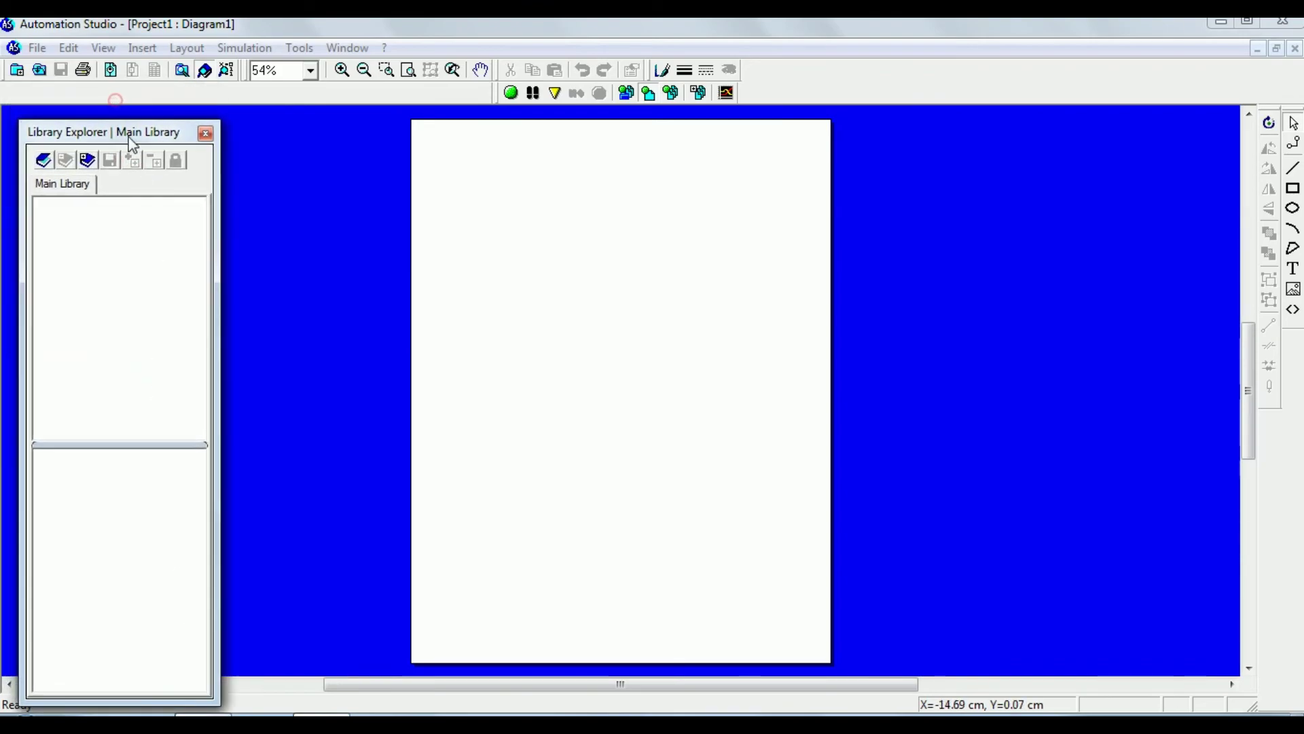
click(45, 161)
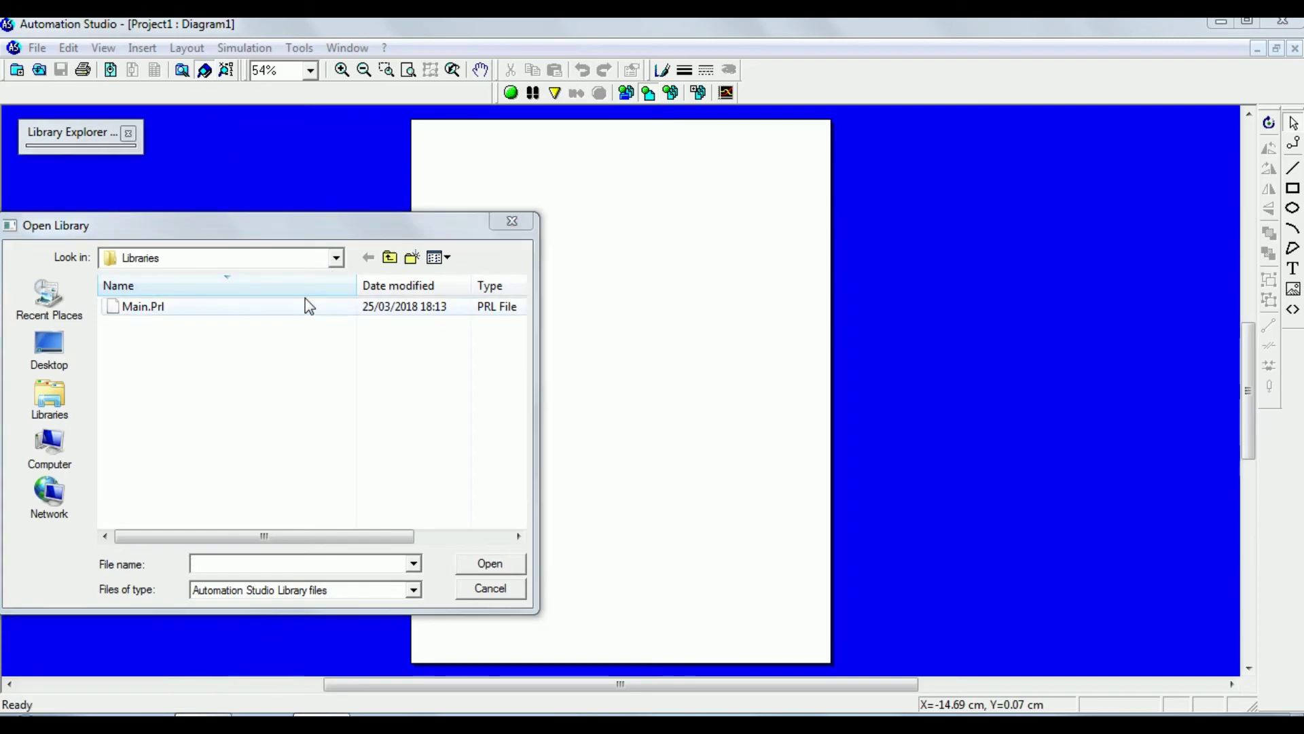
click(126, 306)
drag(222, 233, 391, 156)
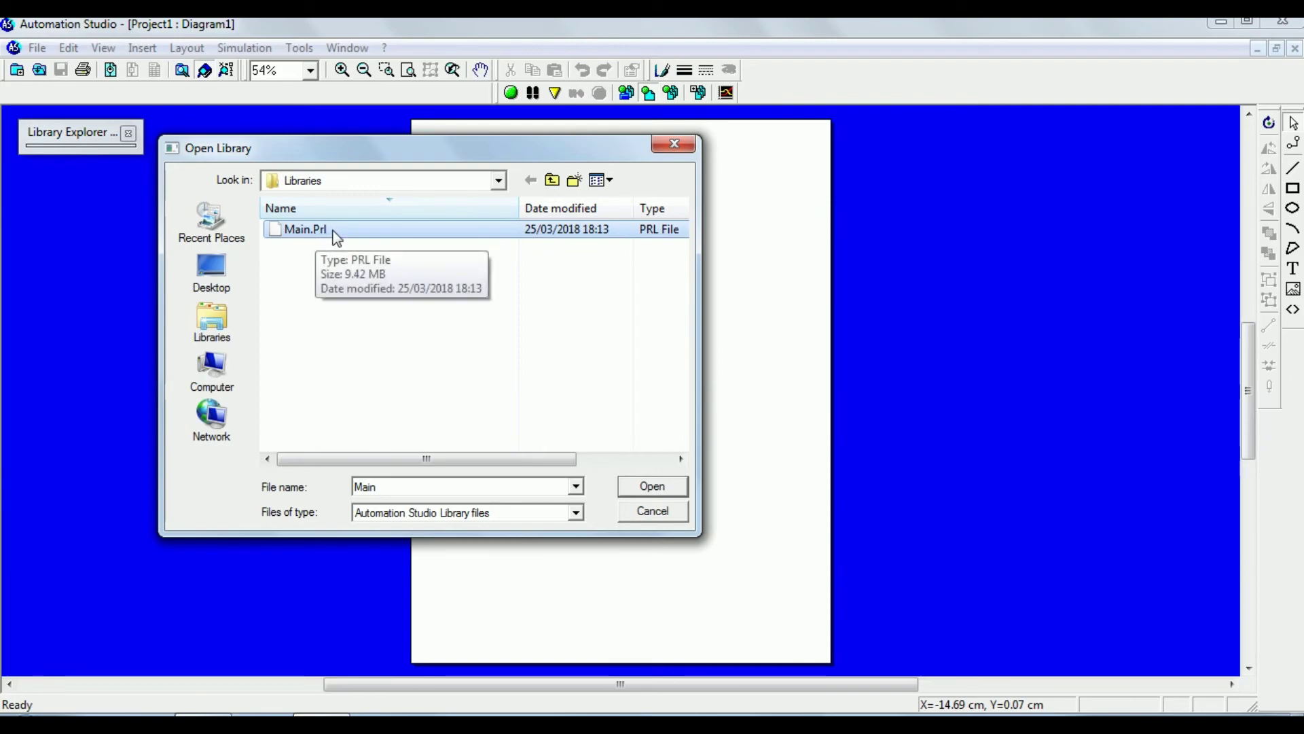
click(498, 182)
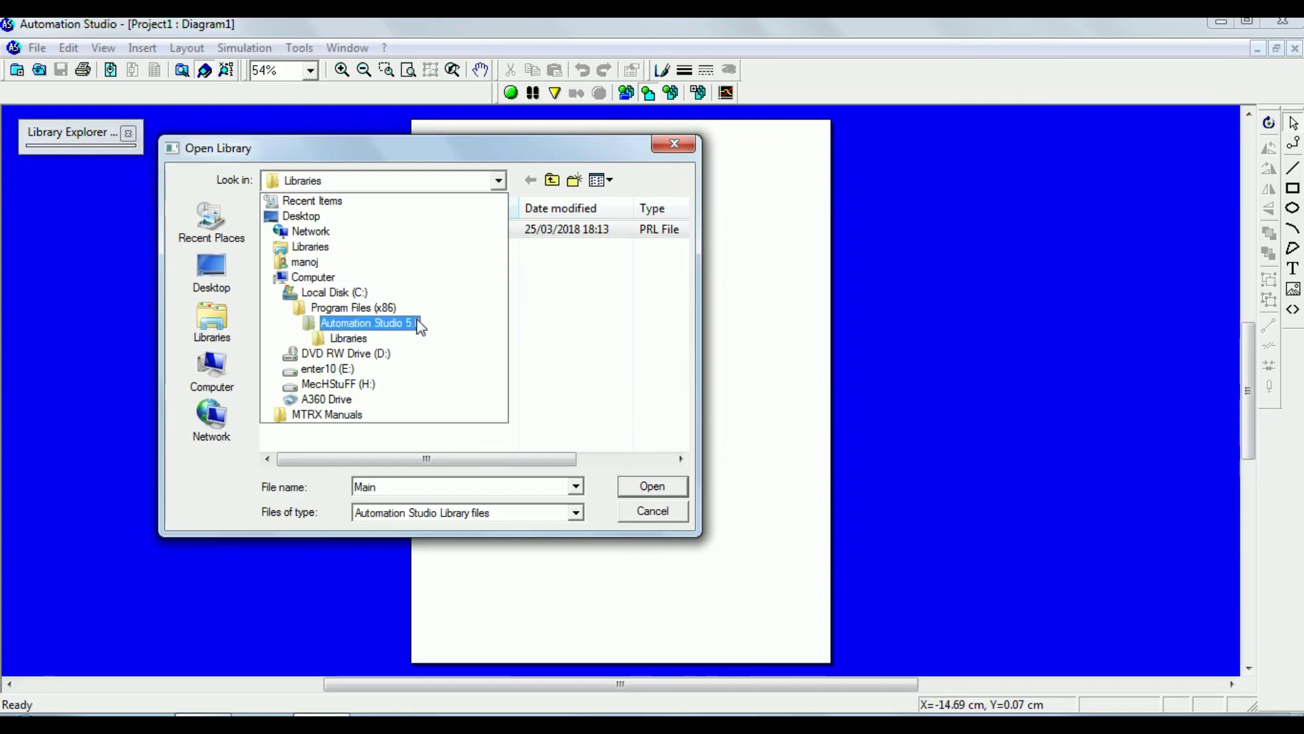
click(354, 338)
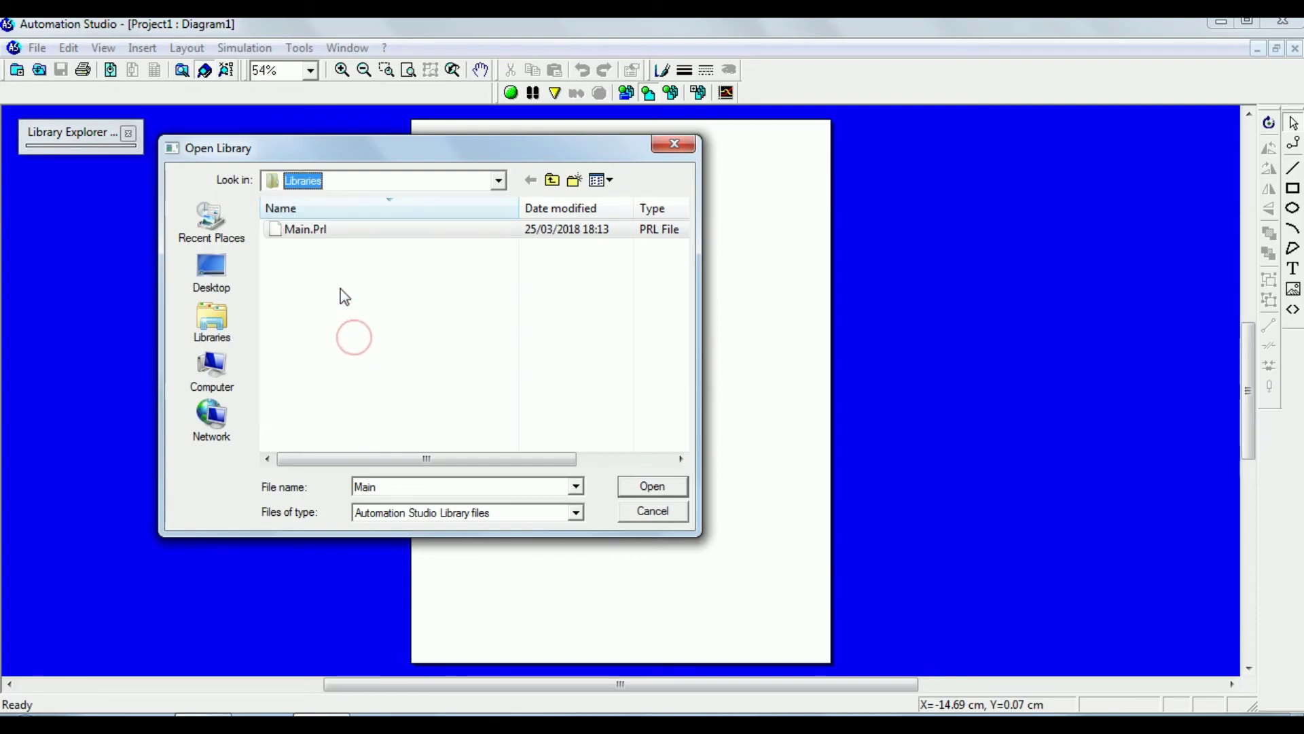
click(305, 231)
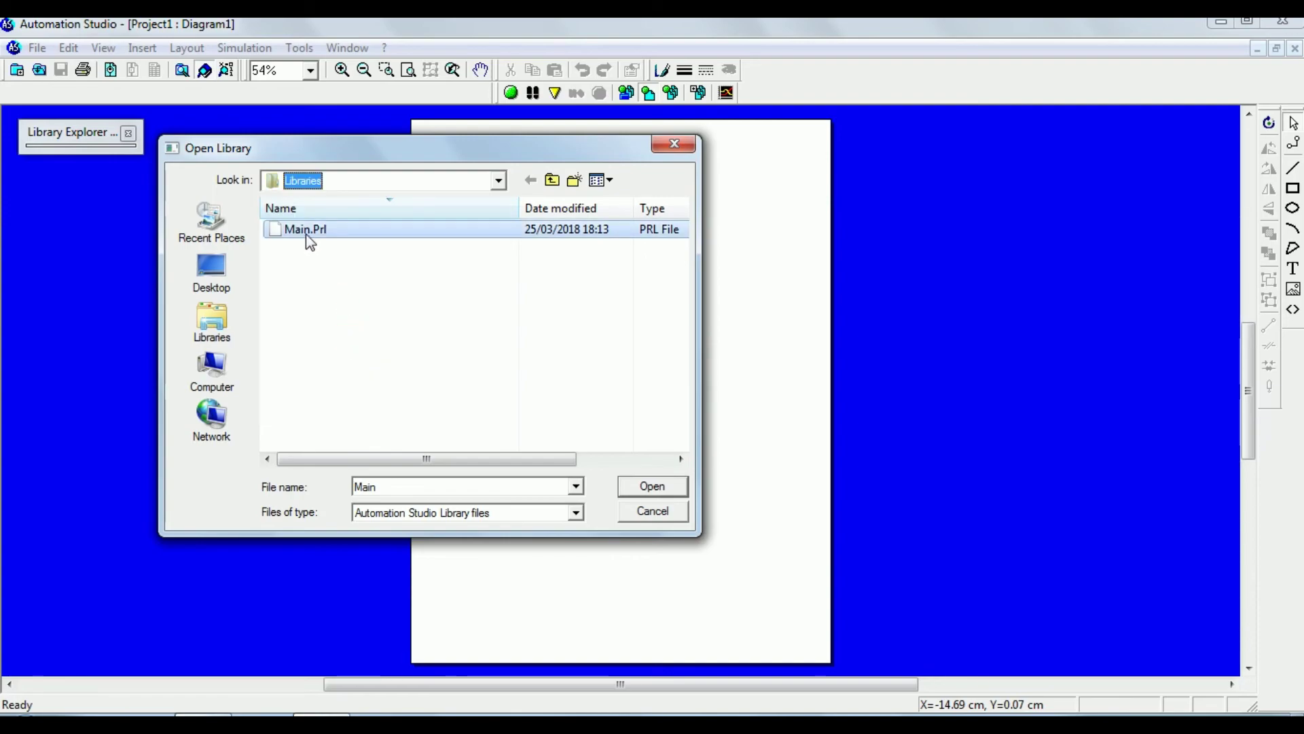
- Open Main.Prl and expand the Library Explorer panel to show its category tree
click(649, 486)
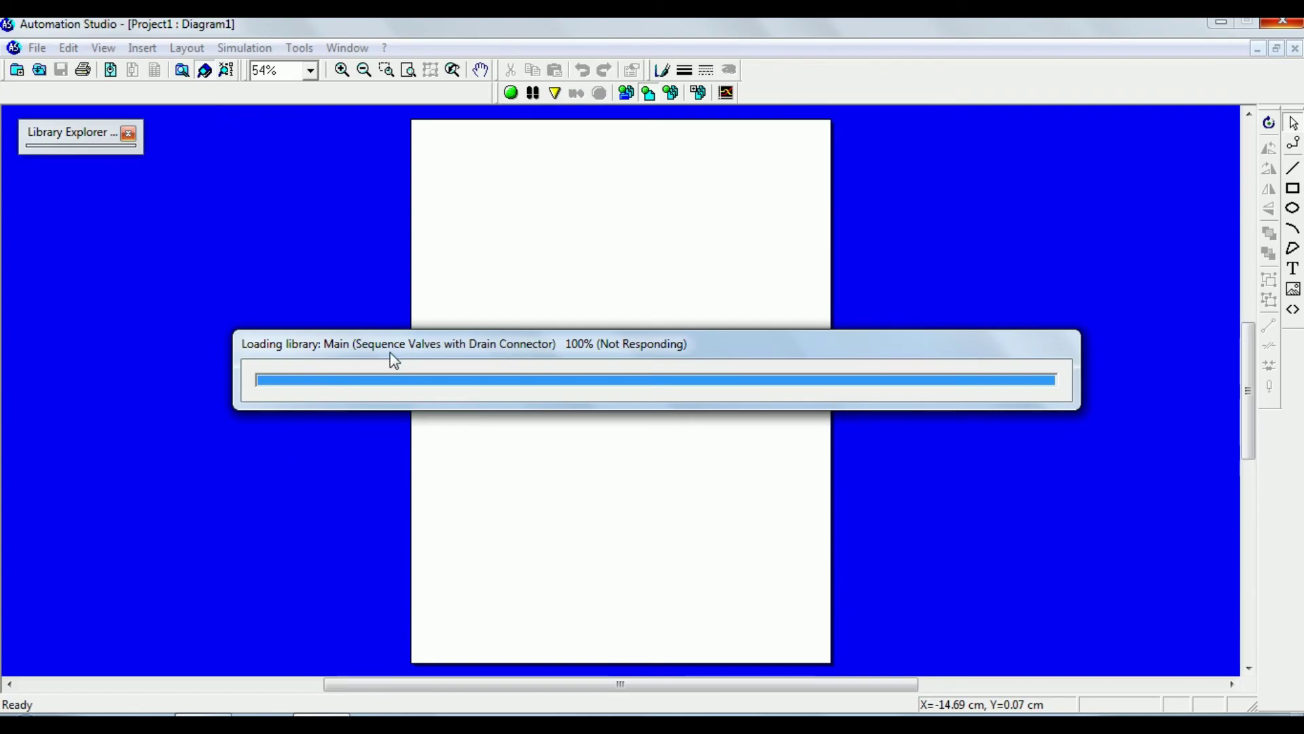
drag(471, 351, 481, 265)
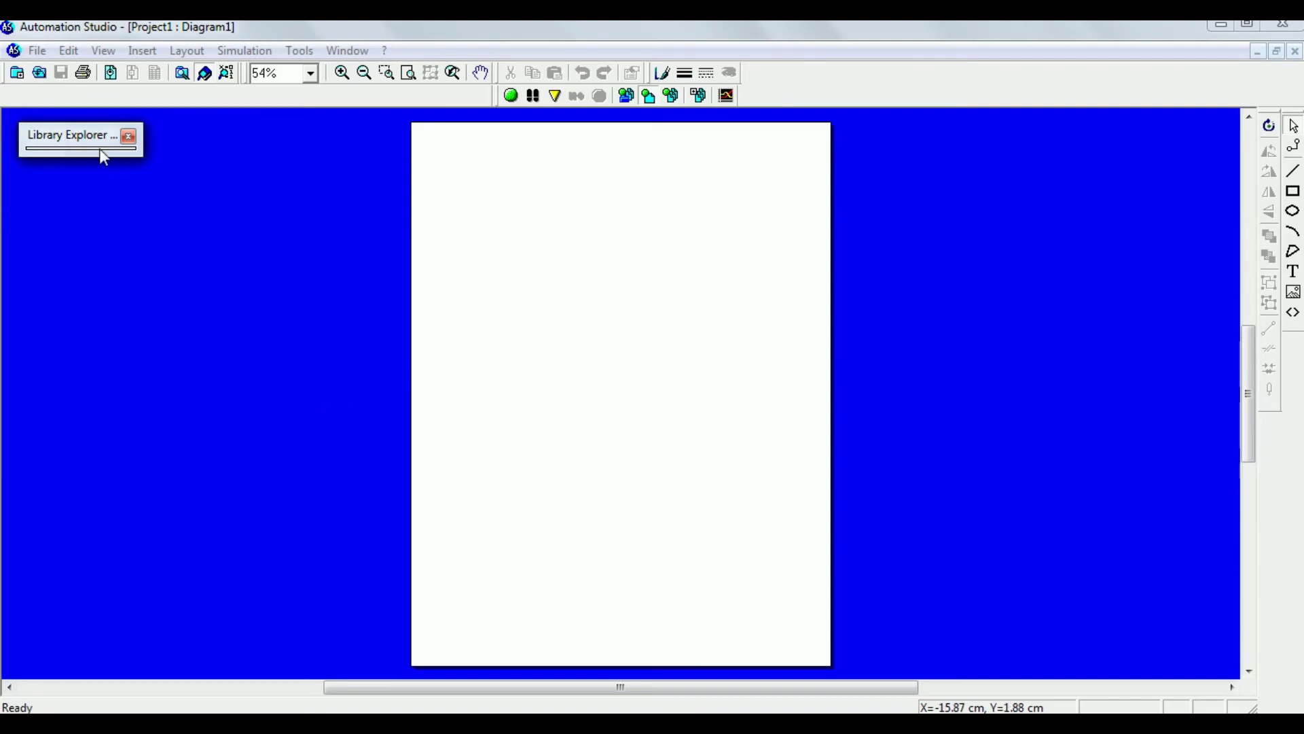
drag(103, 152, 207, 495)
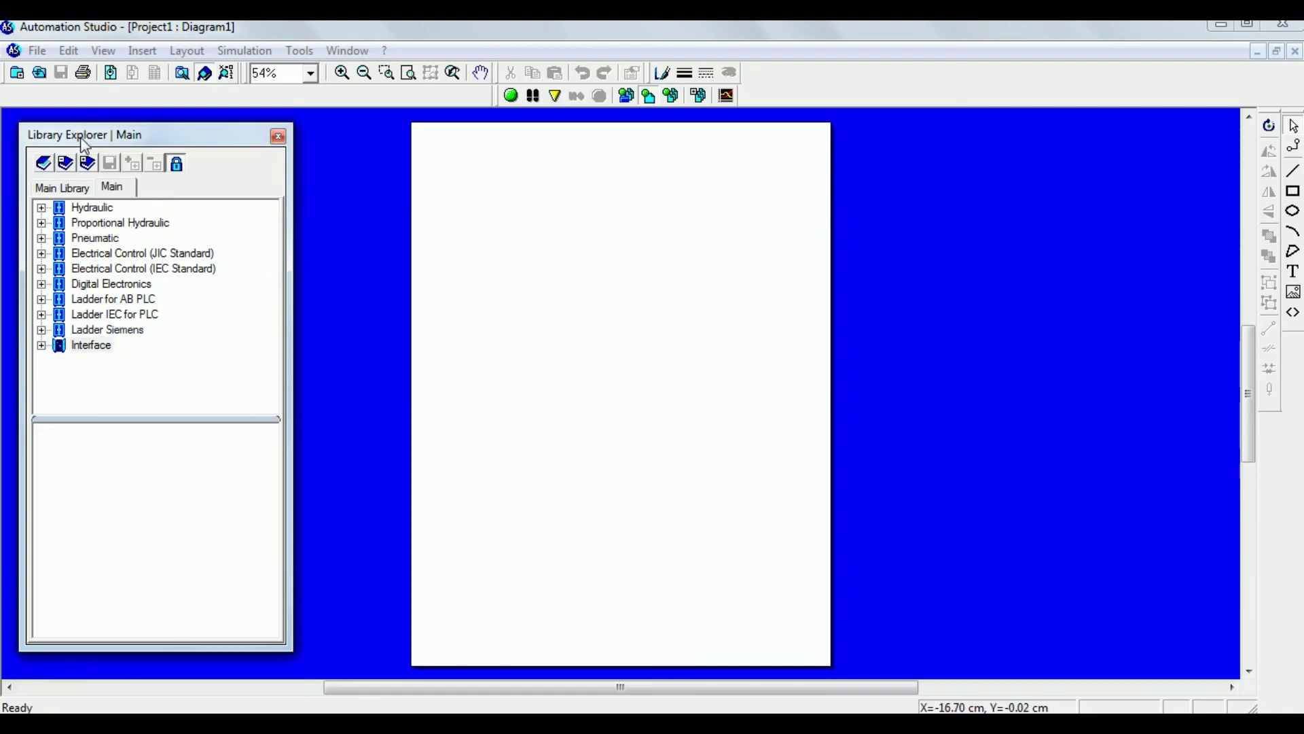
- Set the diagram size to ANSI E 34 x 44 in. in Document Properties > Page Setup
drag(84, 145, 67, 129)
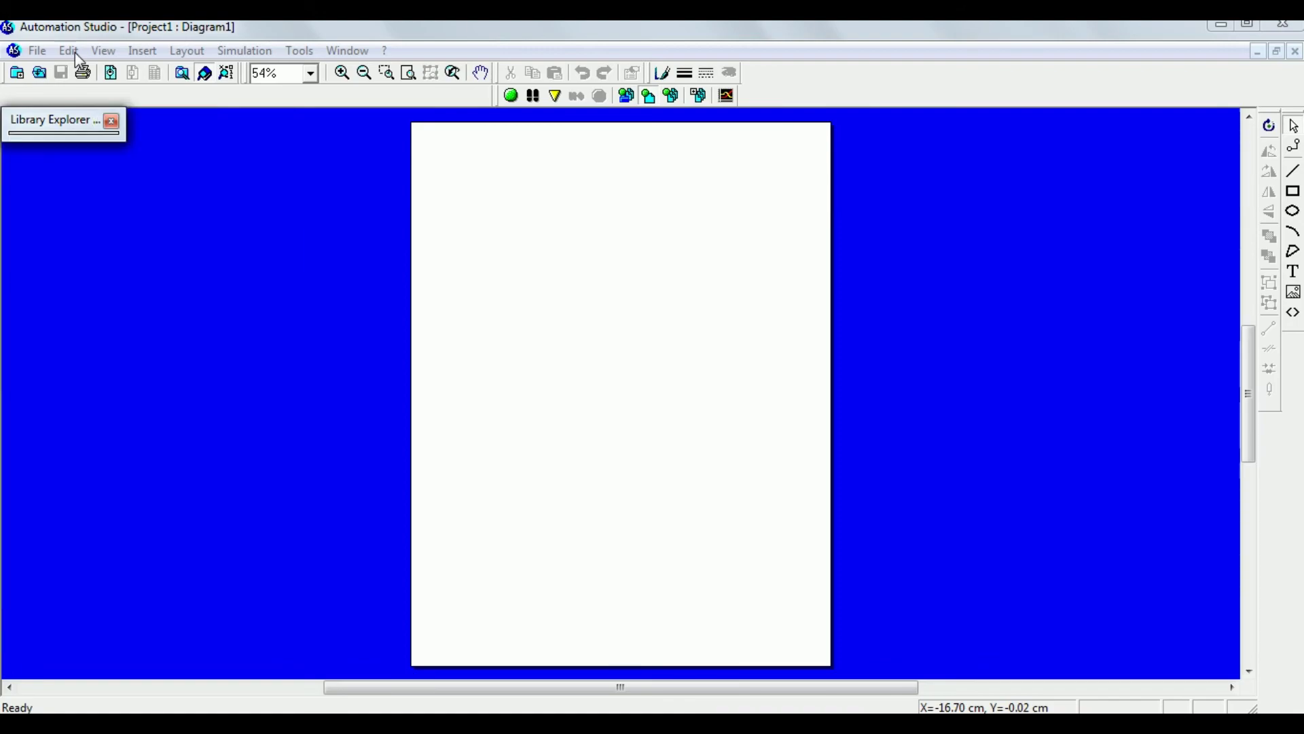
click(74, 52)
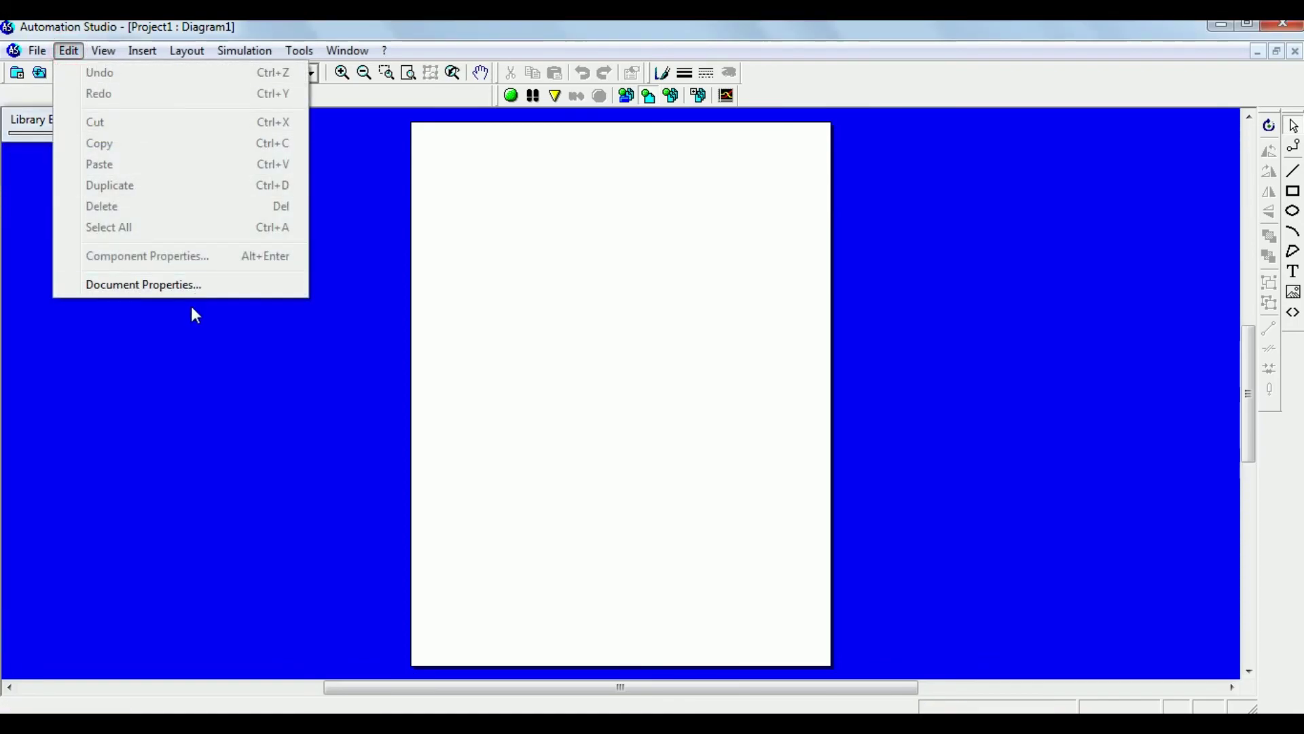
click(163, 286)
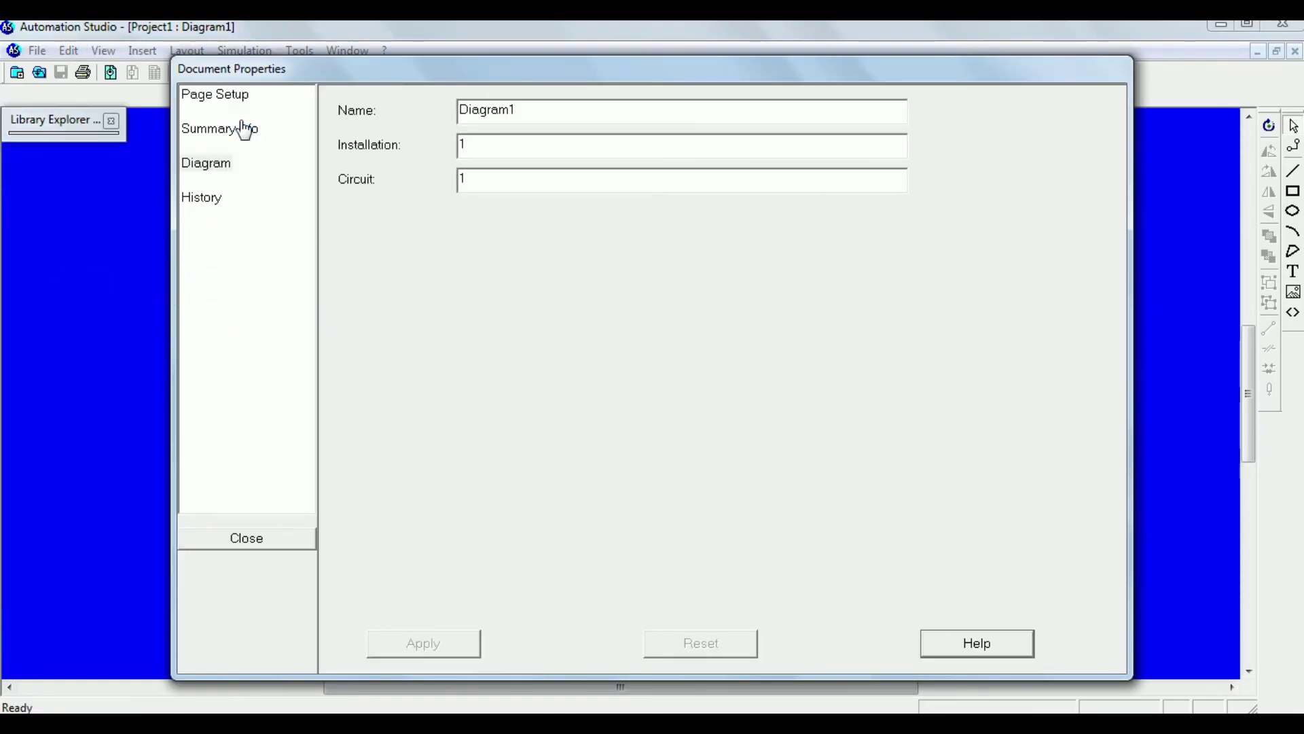
click(227, 97)
click(542, 206)
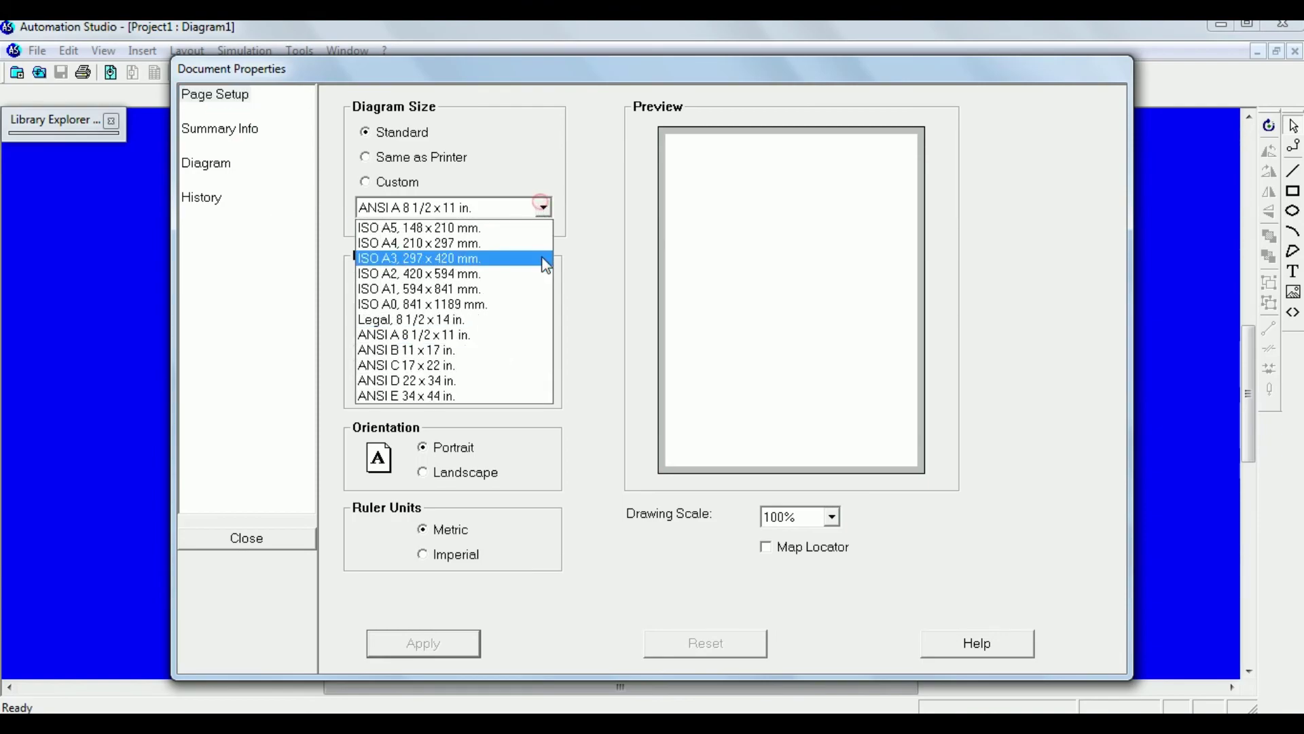
click(416, 396)
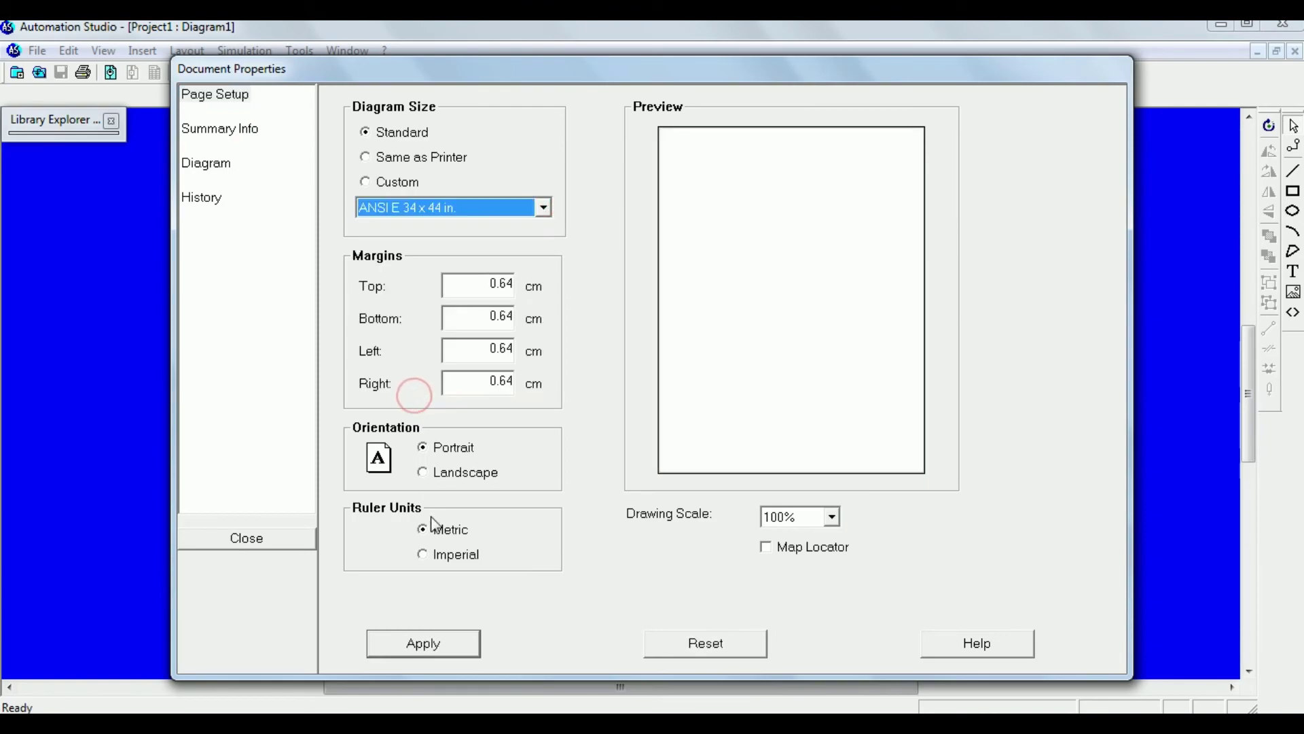
click(445, 642)
click(85, 124)
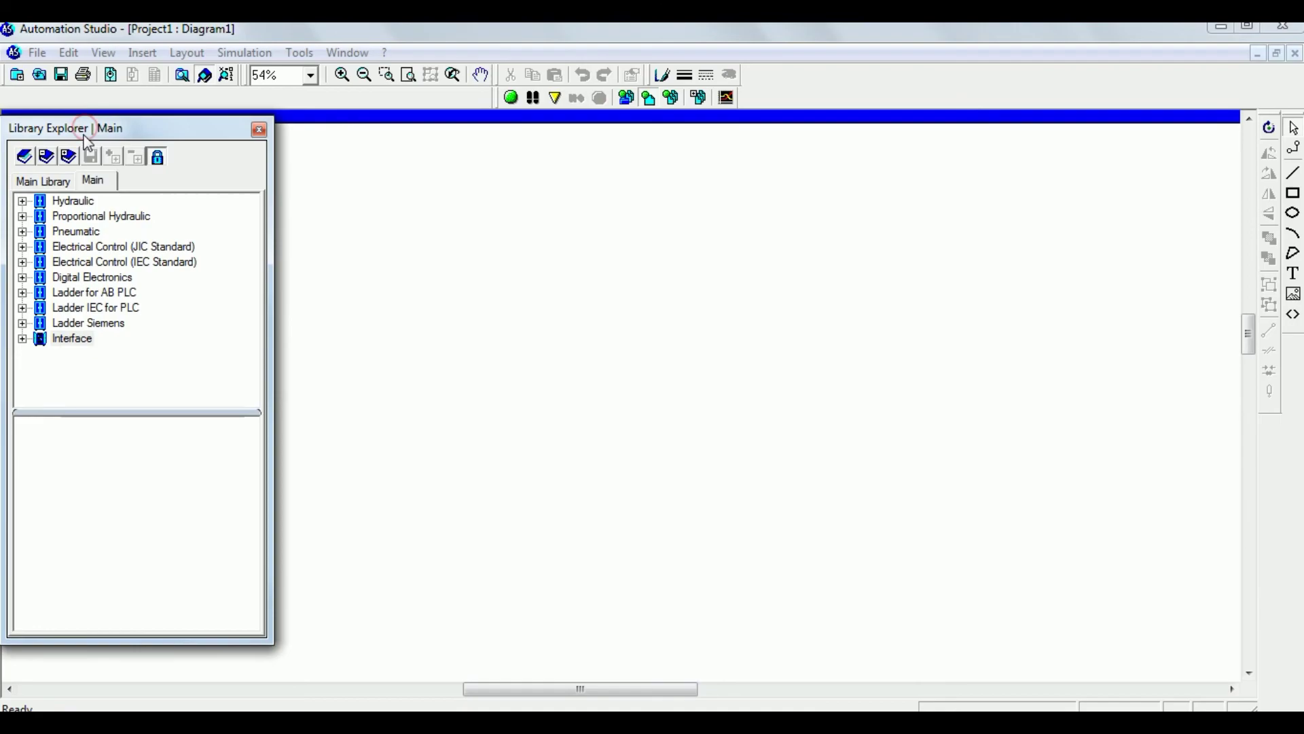
drag(83, 133, 83, 125)
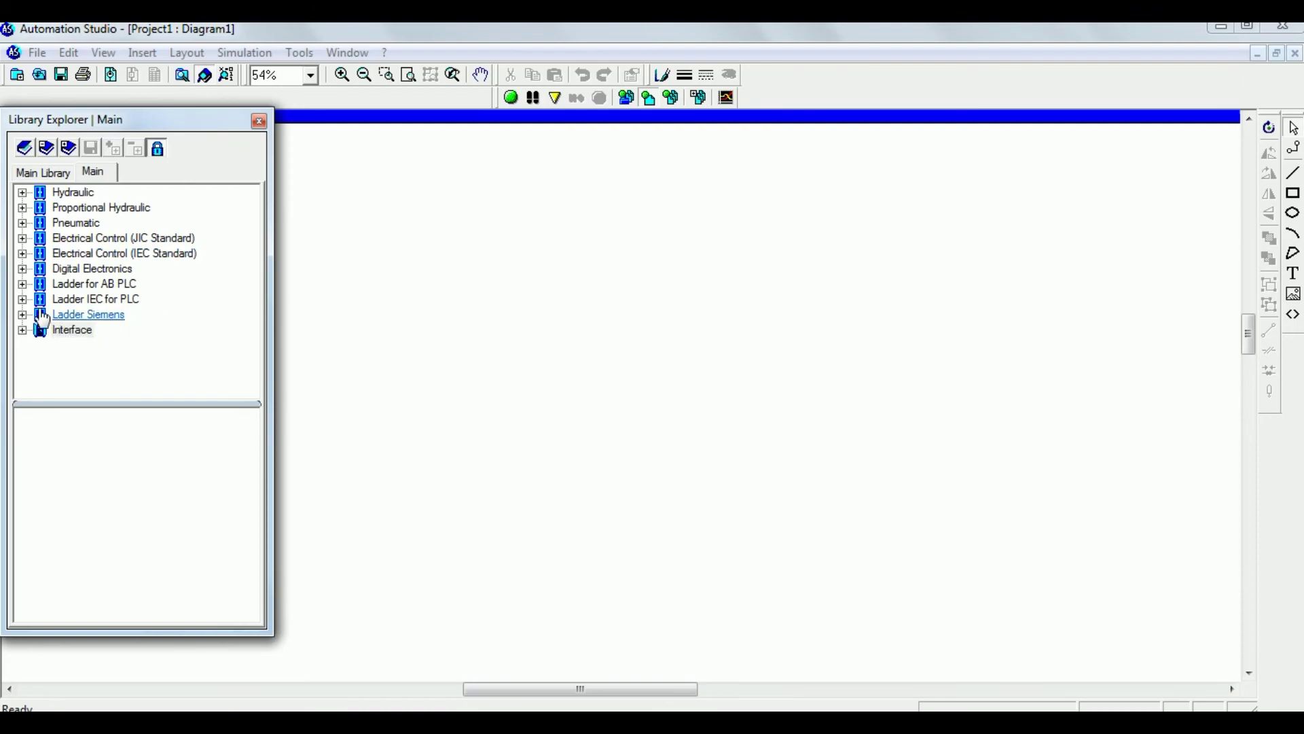
- Place a PLC Input Card and a PLC Output Card side by side from Electrical Control (JIC) > Plc Cards
click(22, 238)
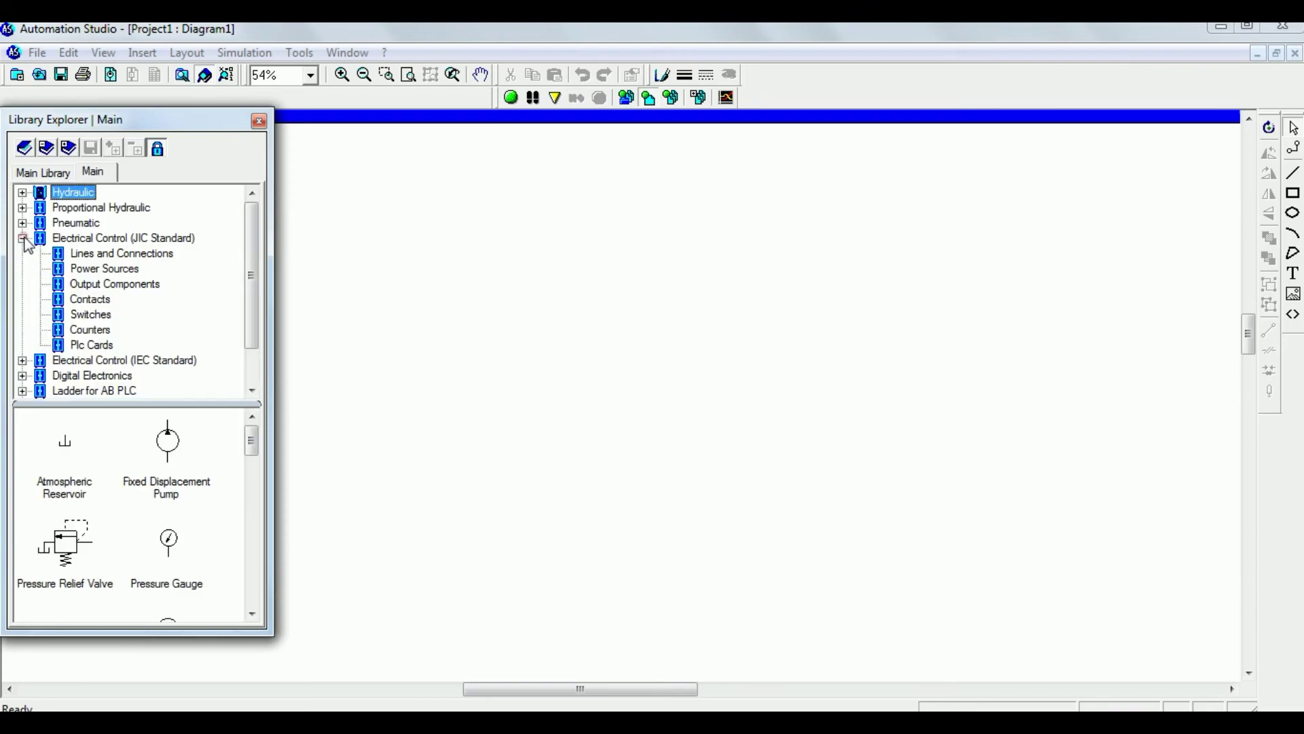
click(98, 347)
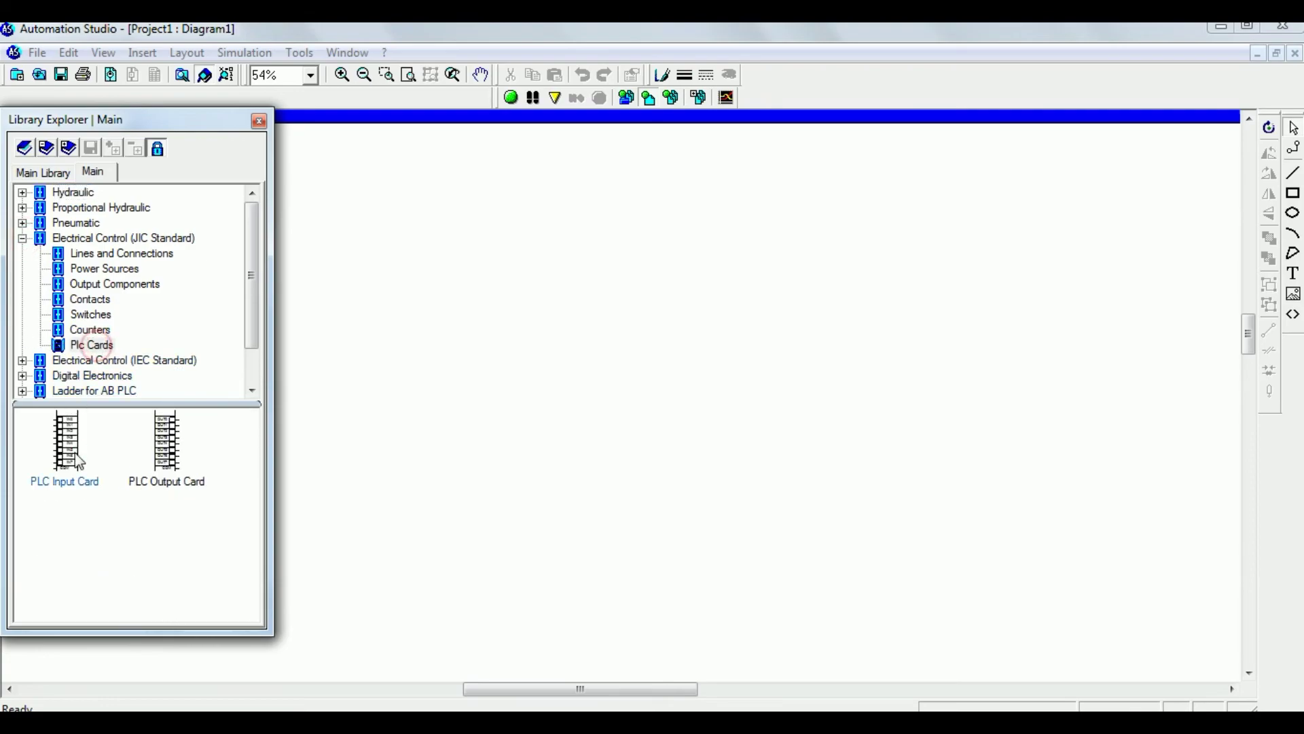
mouse_move(74, 451)
drag(67, 451, 468, 339)
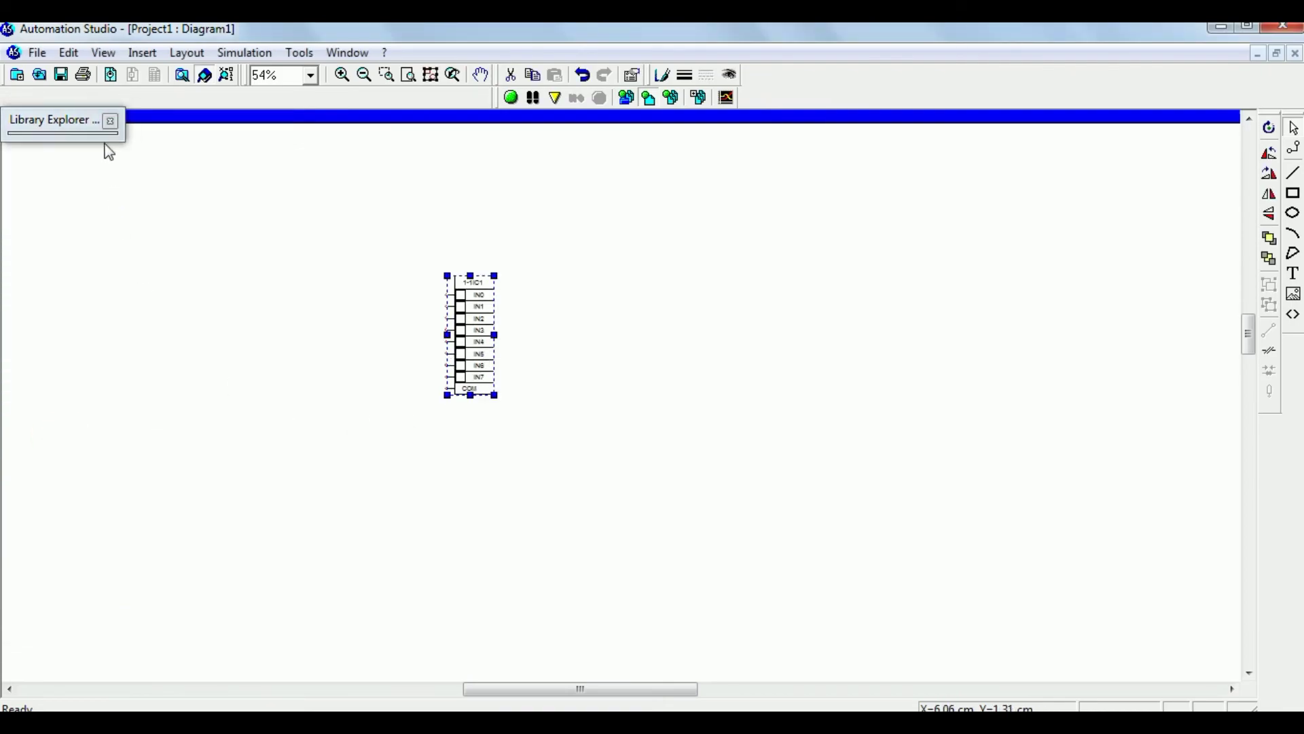
mouse_move(103, 133)
drag(165, 445, 753, 340)
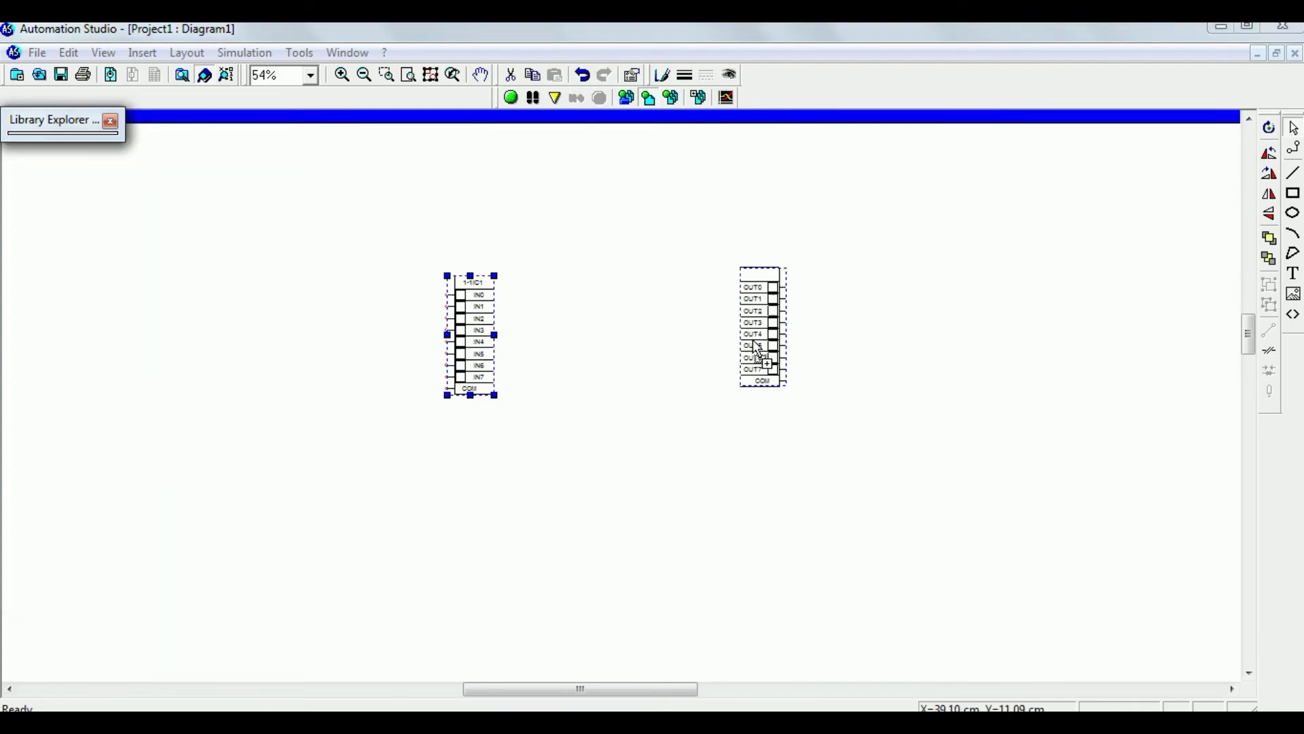
- Expand Ladder for AB PLC in the library and select the Rung component
mouse_move(102, 139)
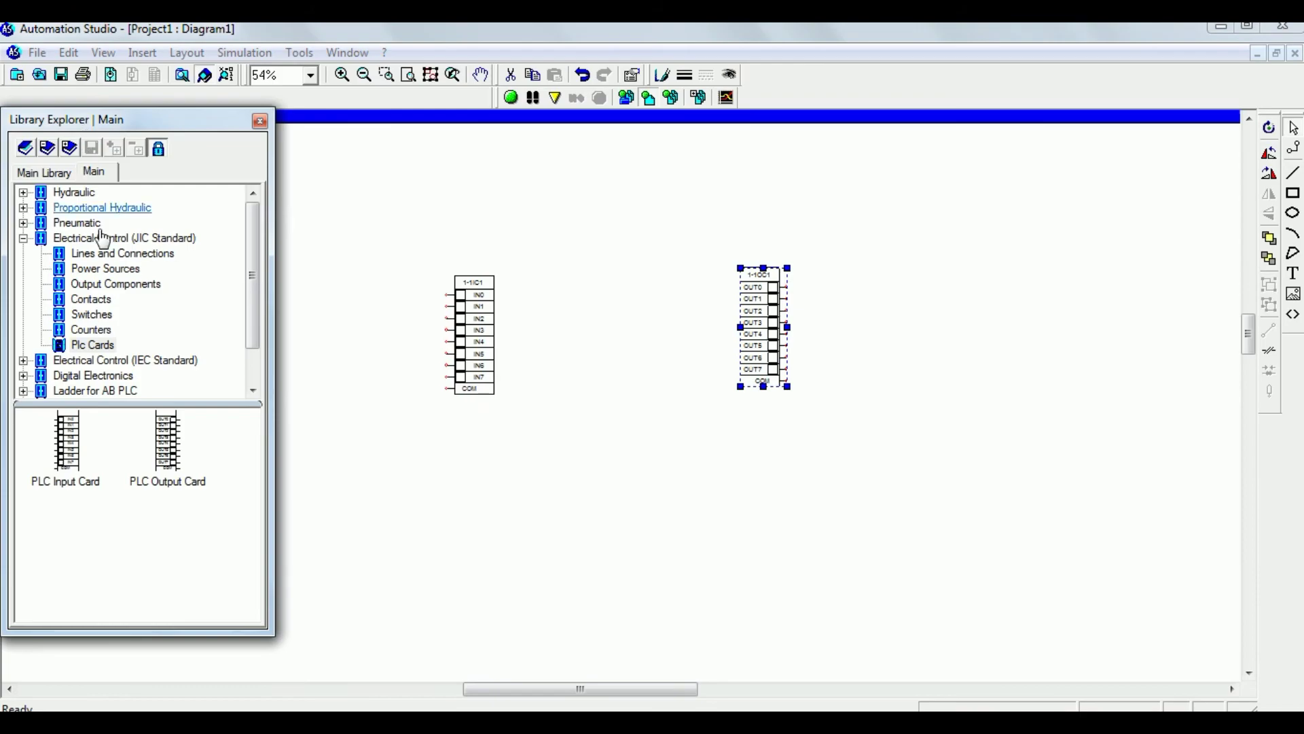
scroll(251, 299, down, 1)
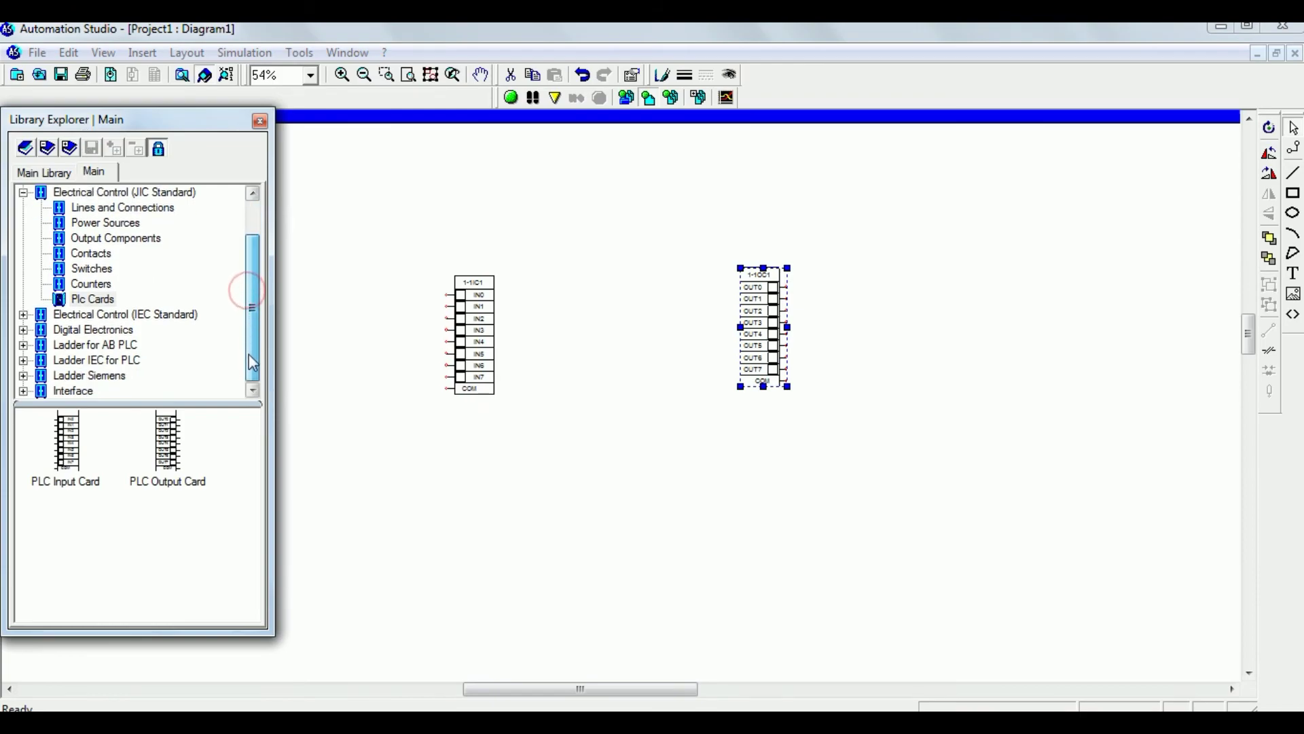
click(23, 345)
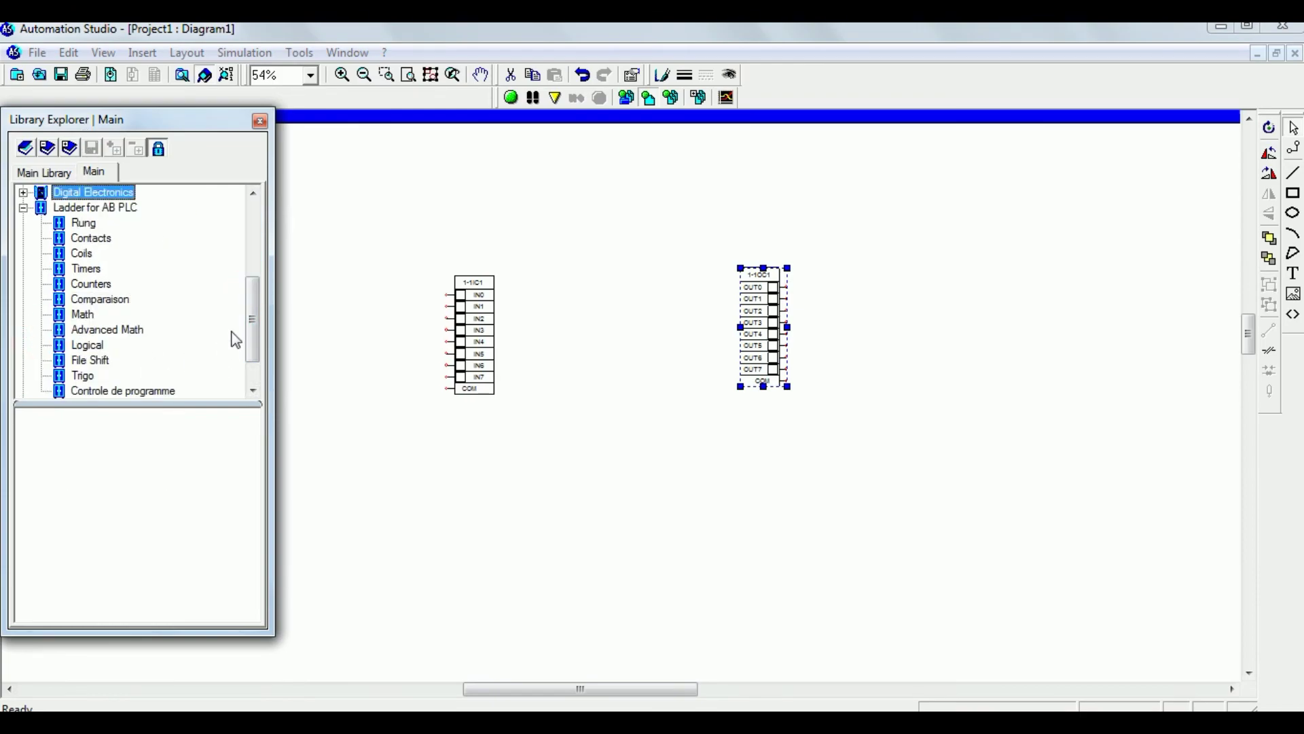
click(99, 233)
- Place a rung between the PLC cards and enlarge both cards, raising the output card
drag(93, 479, 625, 406)
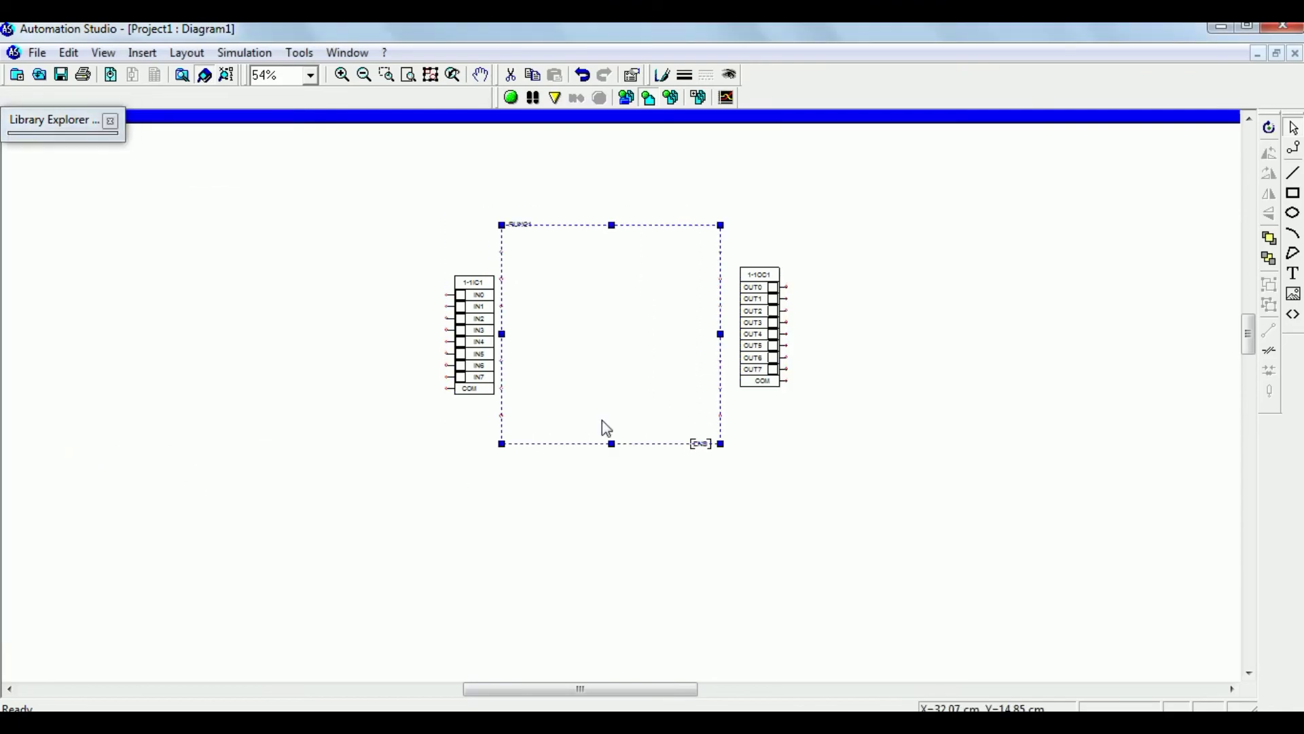
drag(476, 350, 456, 394)
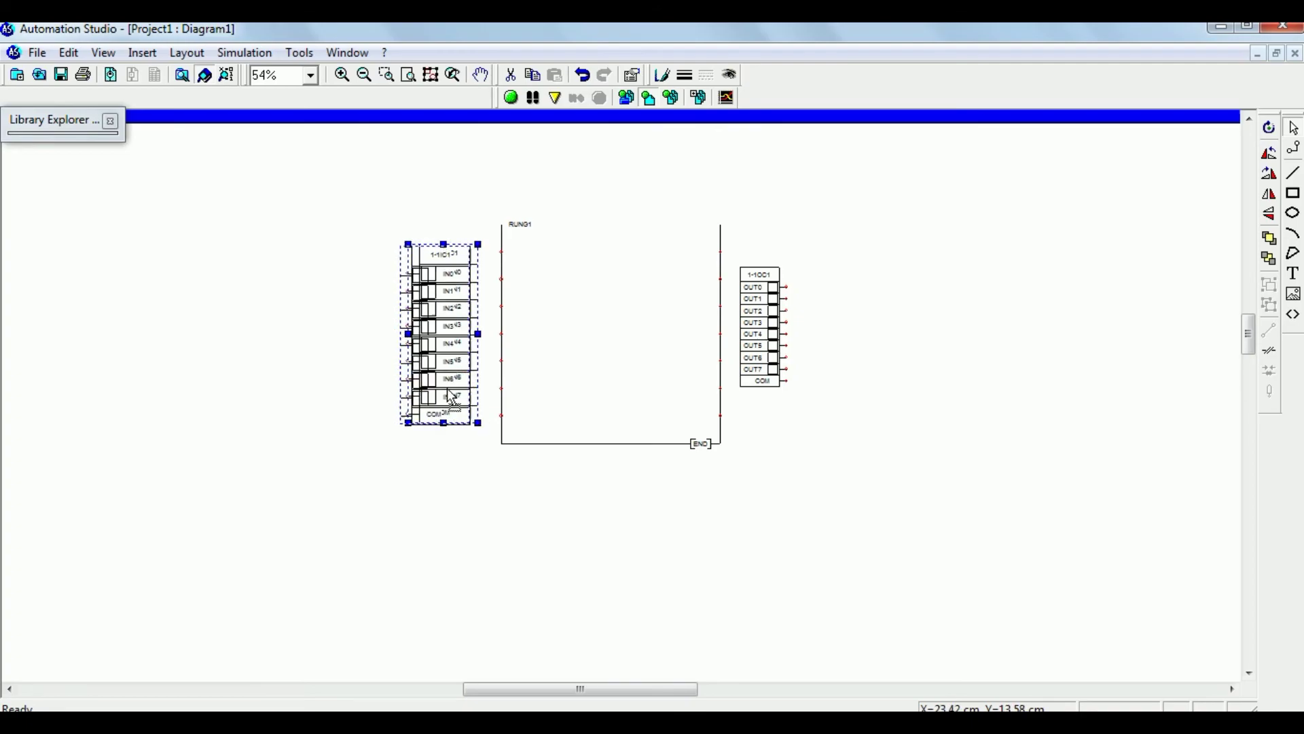
drag(746, 373, 752, 350)
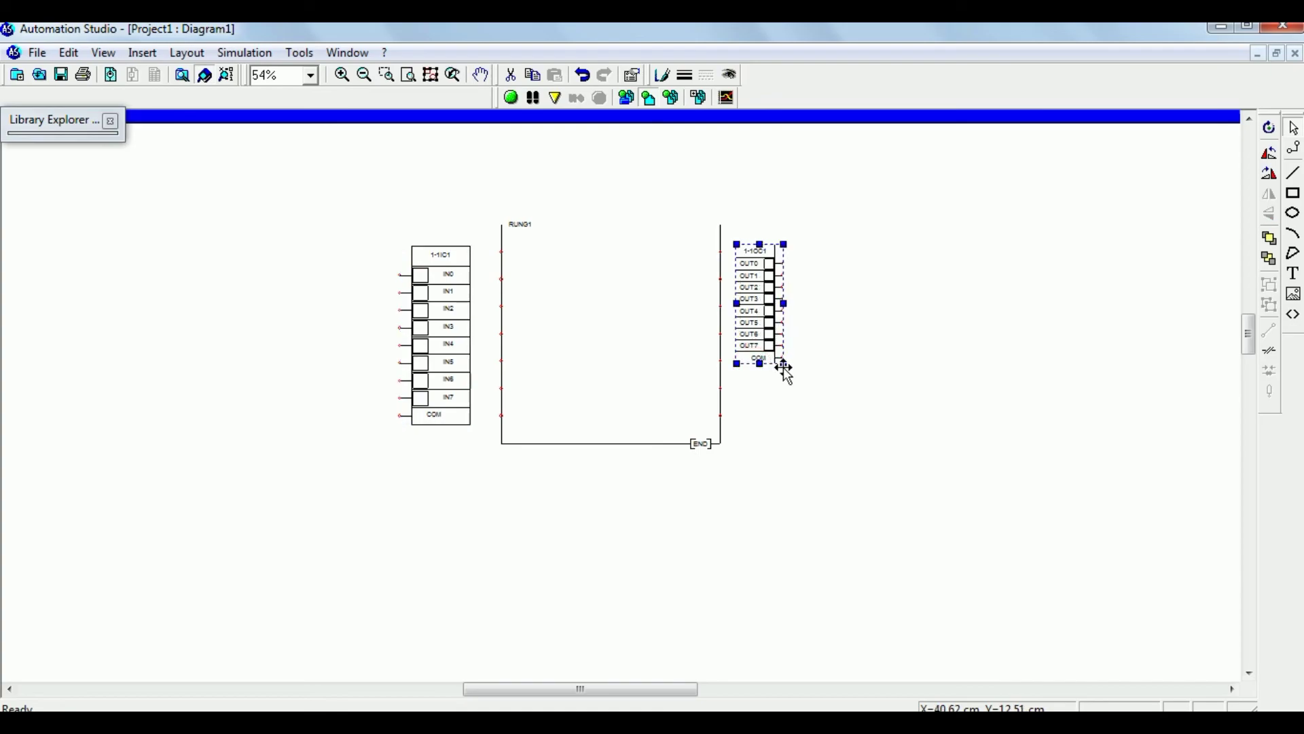
drag(801, 428, 812, 455)
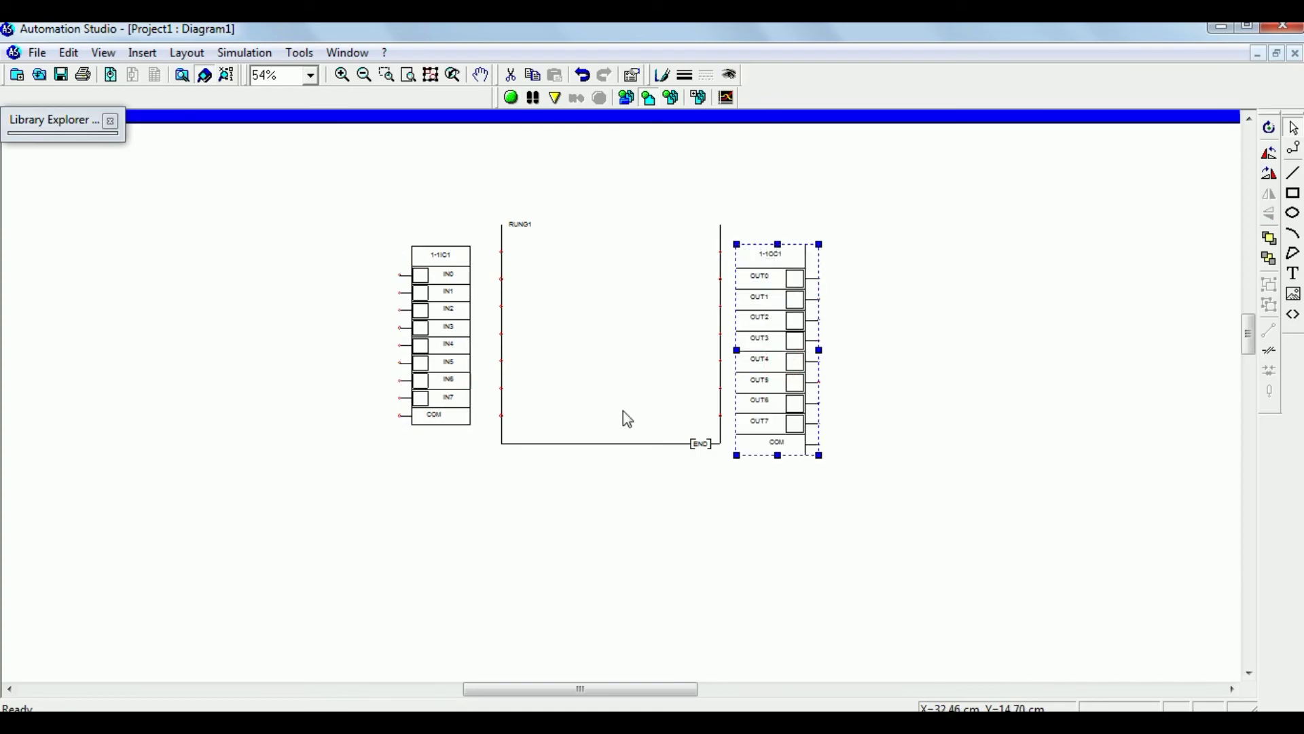
- Stretch RUNG1 wider and taller, and enlarge the 1-1OC1 and 1-1IC1 cards further
click(588, 443)
drag(501, 444, 447, 498)
click(780, 408)
drag(819, 455, 842, 513)
click(430, 394)
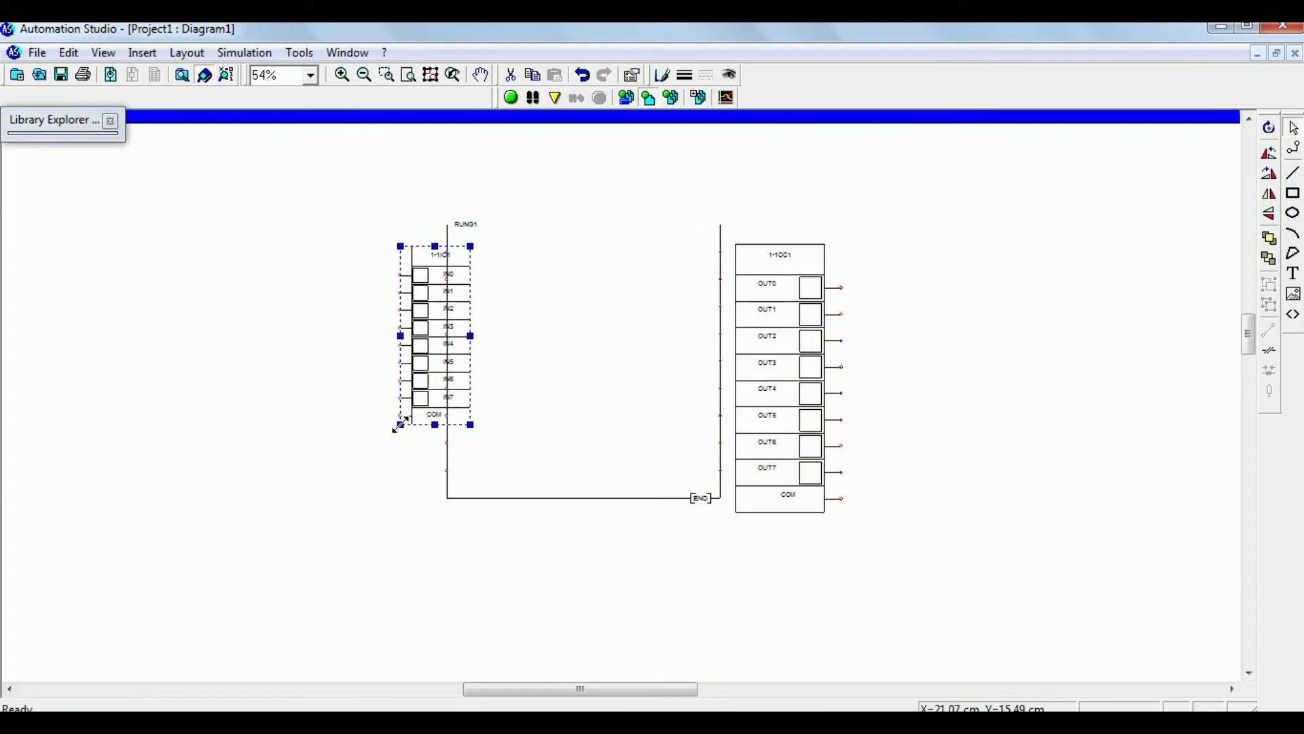
mouse_move(401, 424)
mouse_down()
mouse_move(376, 457)
mouse_move(369, 505)
mouse_move(394, 426)
mouse_move(378, 420)
mouse_up()
click(93, 120)
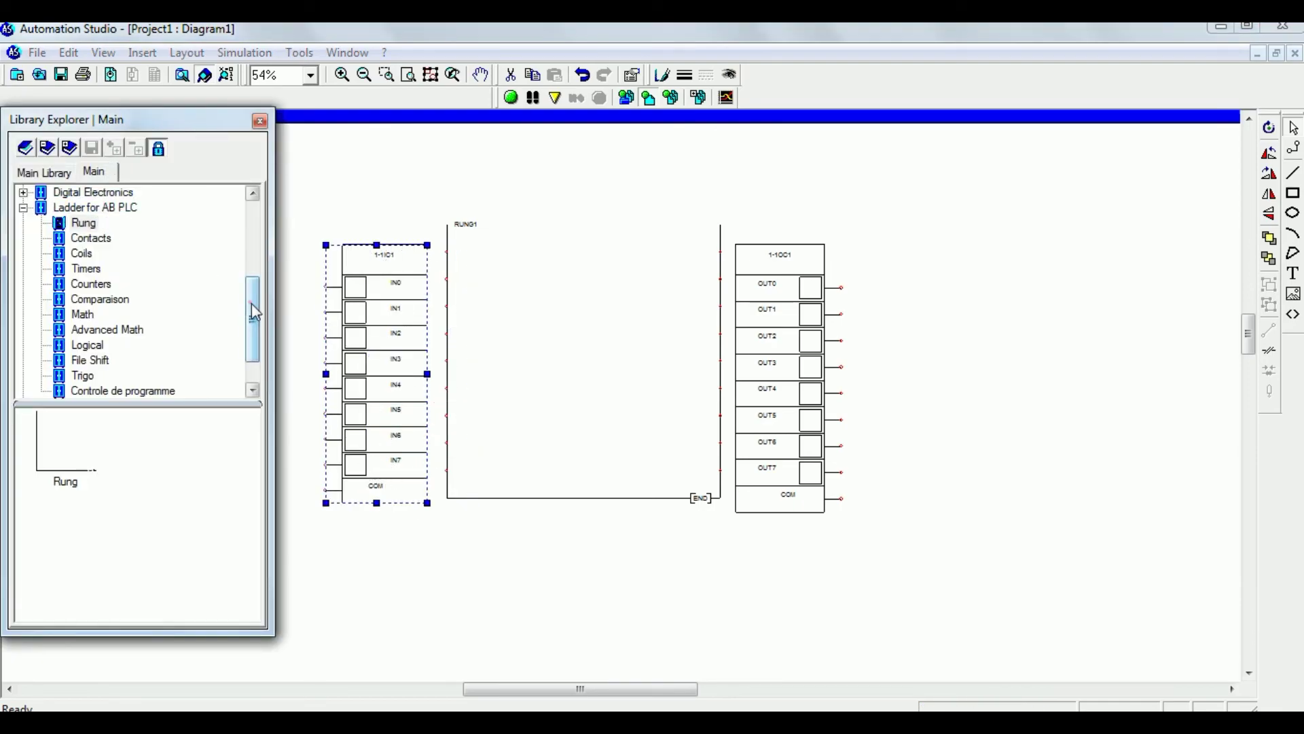
- Place a first Examine if Closed contact from Ladder Contacts onto RUNG1's top line
drag(251, 303, 257, 294)
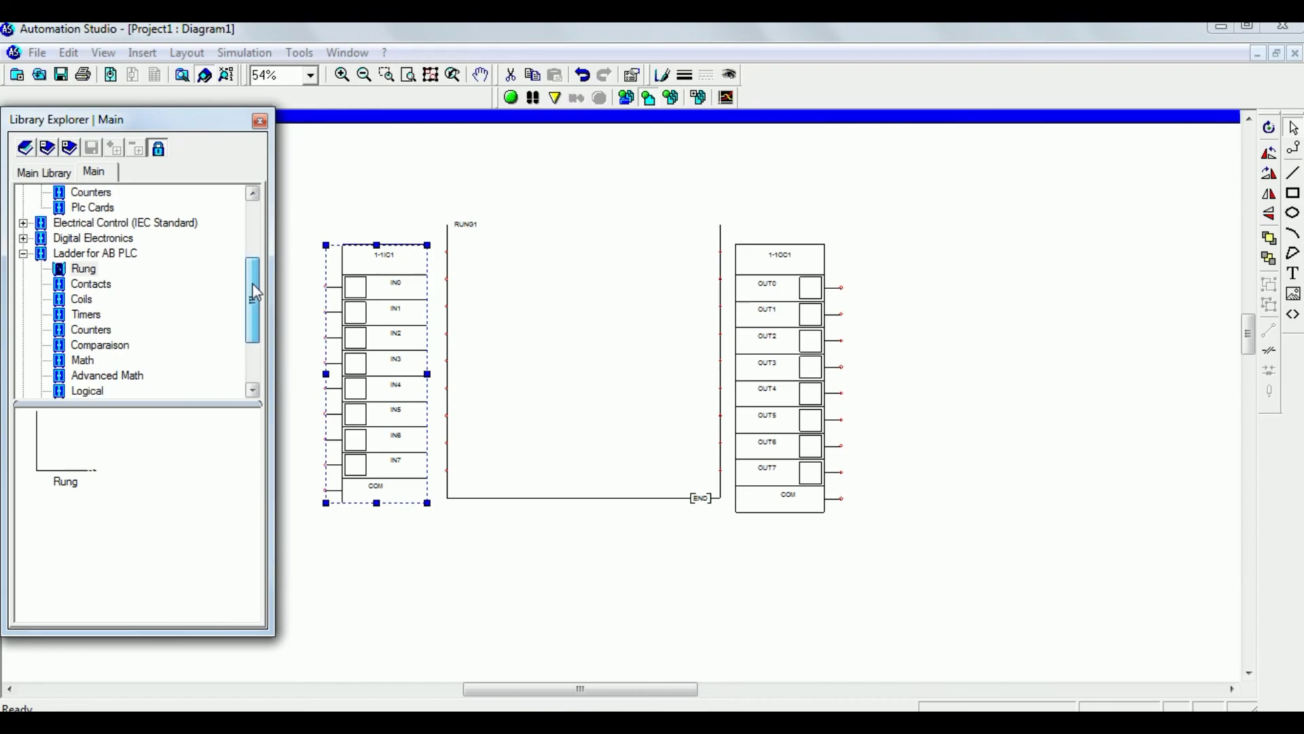
click(83, 283)
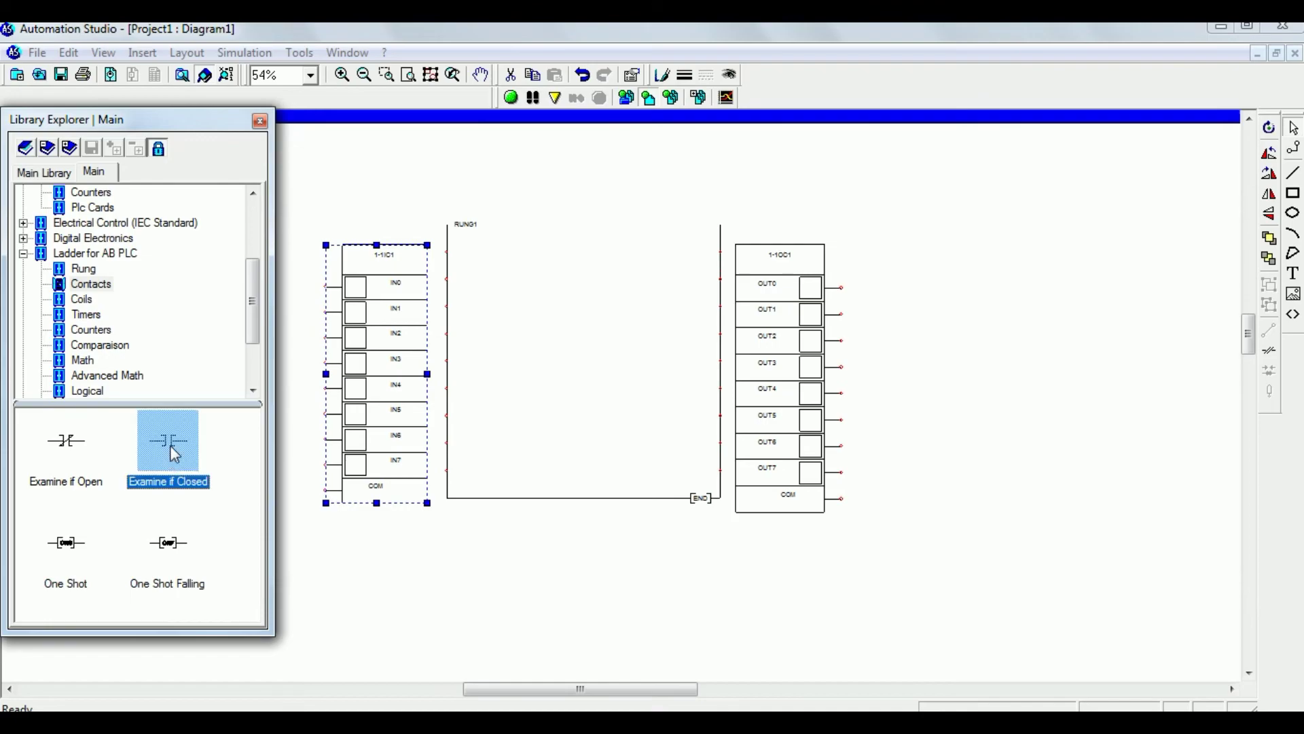
mouse_move(170, 440)
drag(171, 444, 479, 262)
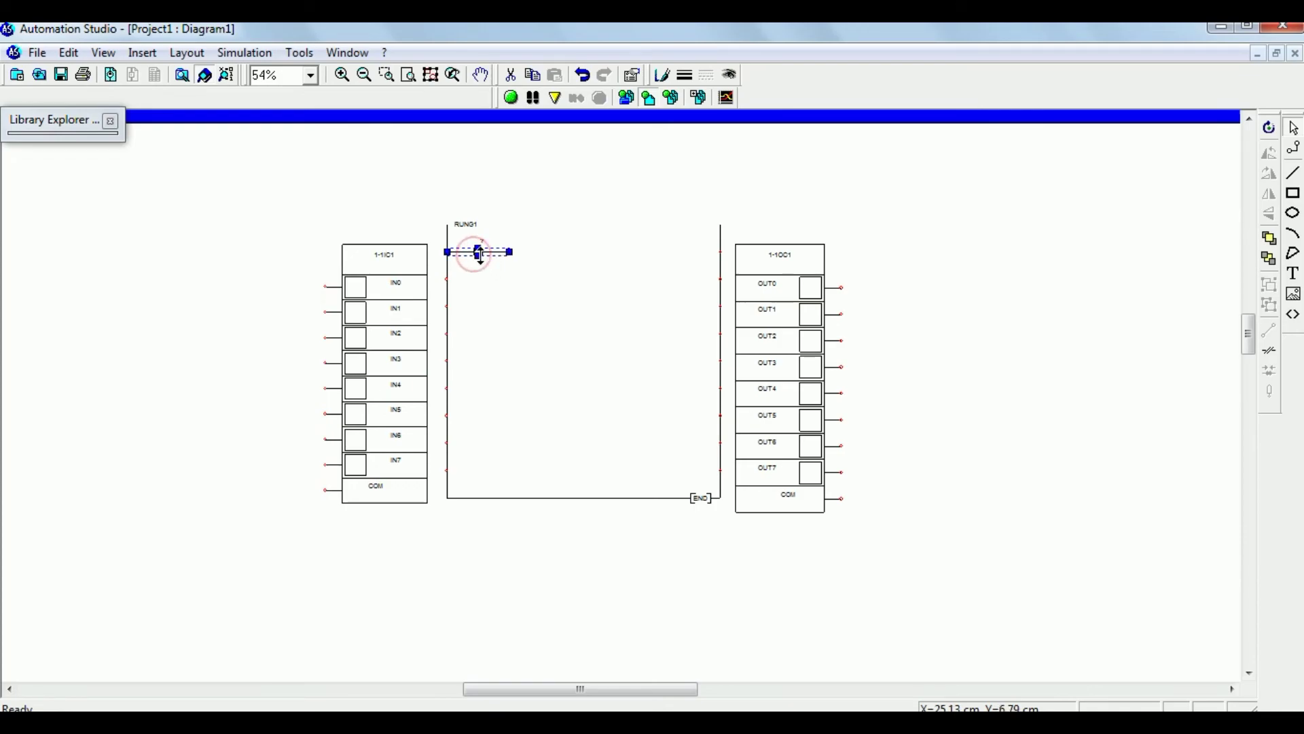
click(517, 314)
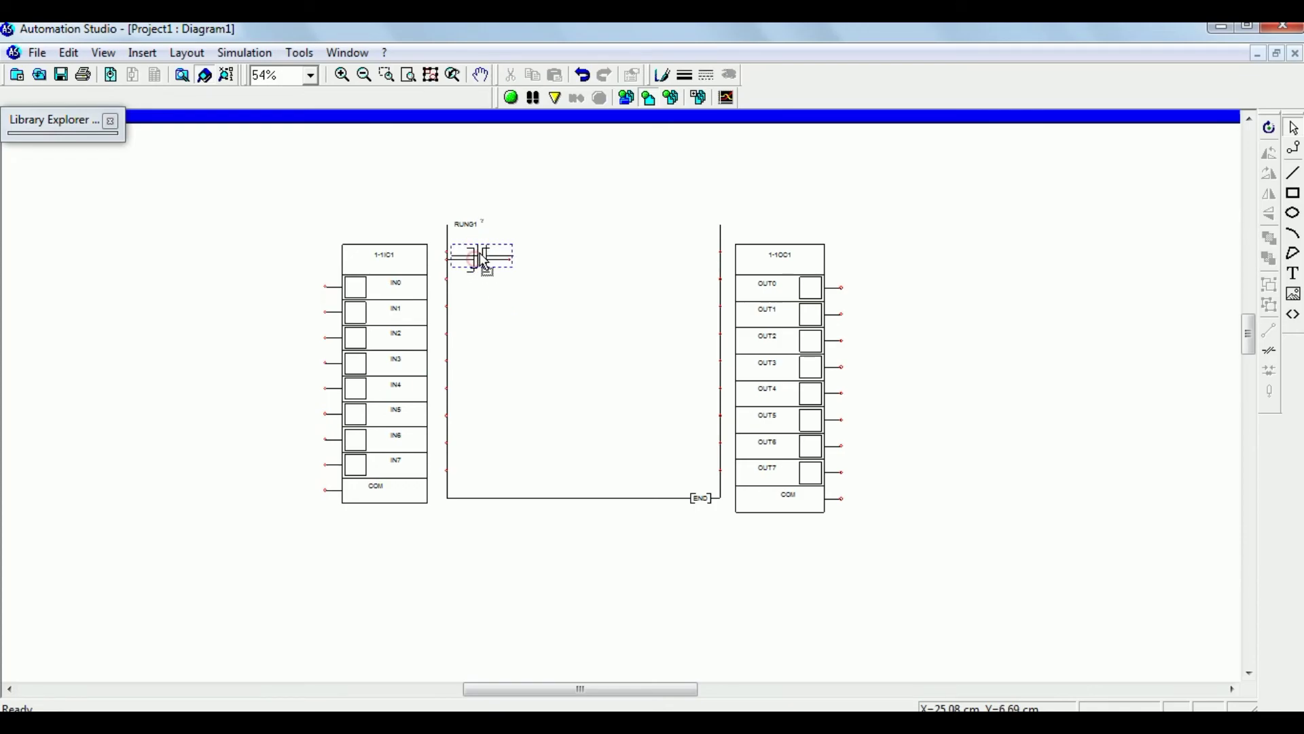
click(523, 329)
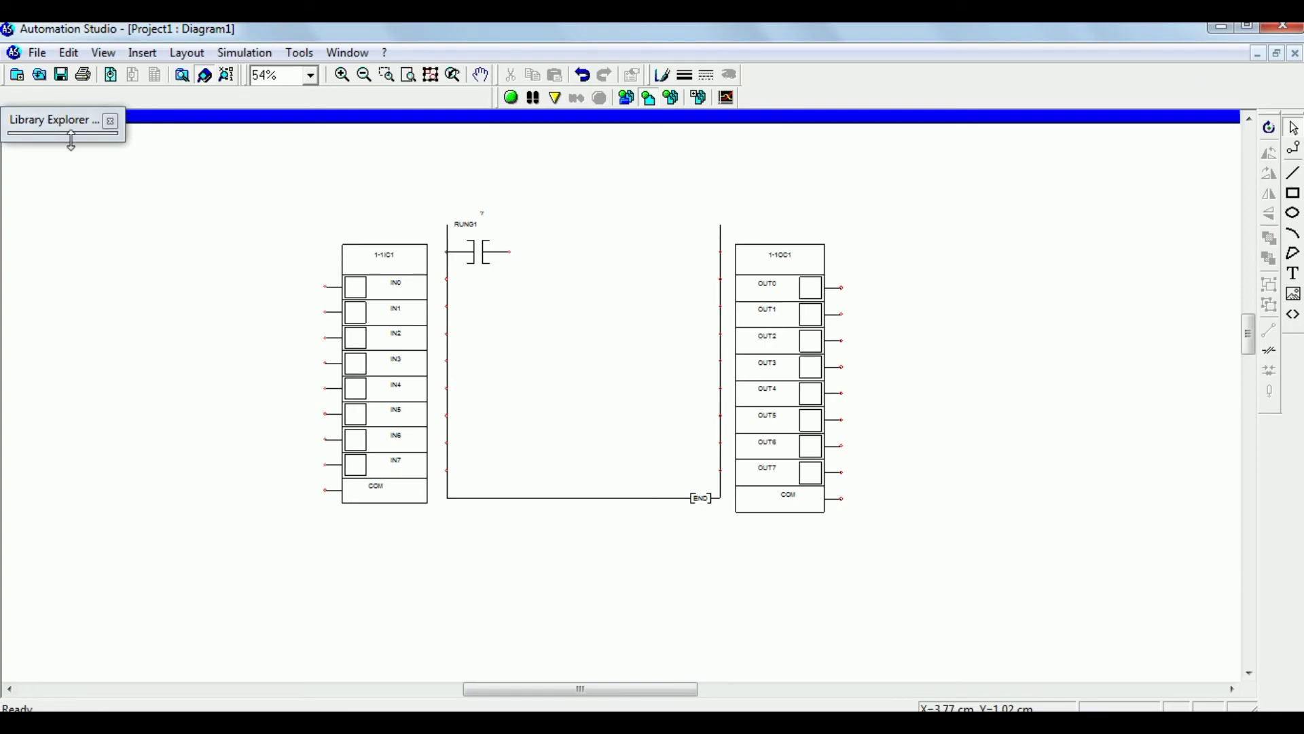
- Add a second Examine if Closed contact on RUNG1 beside the first
mouse_move(72, 129)
drag(169, 454, 557, 258)
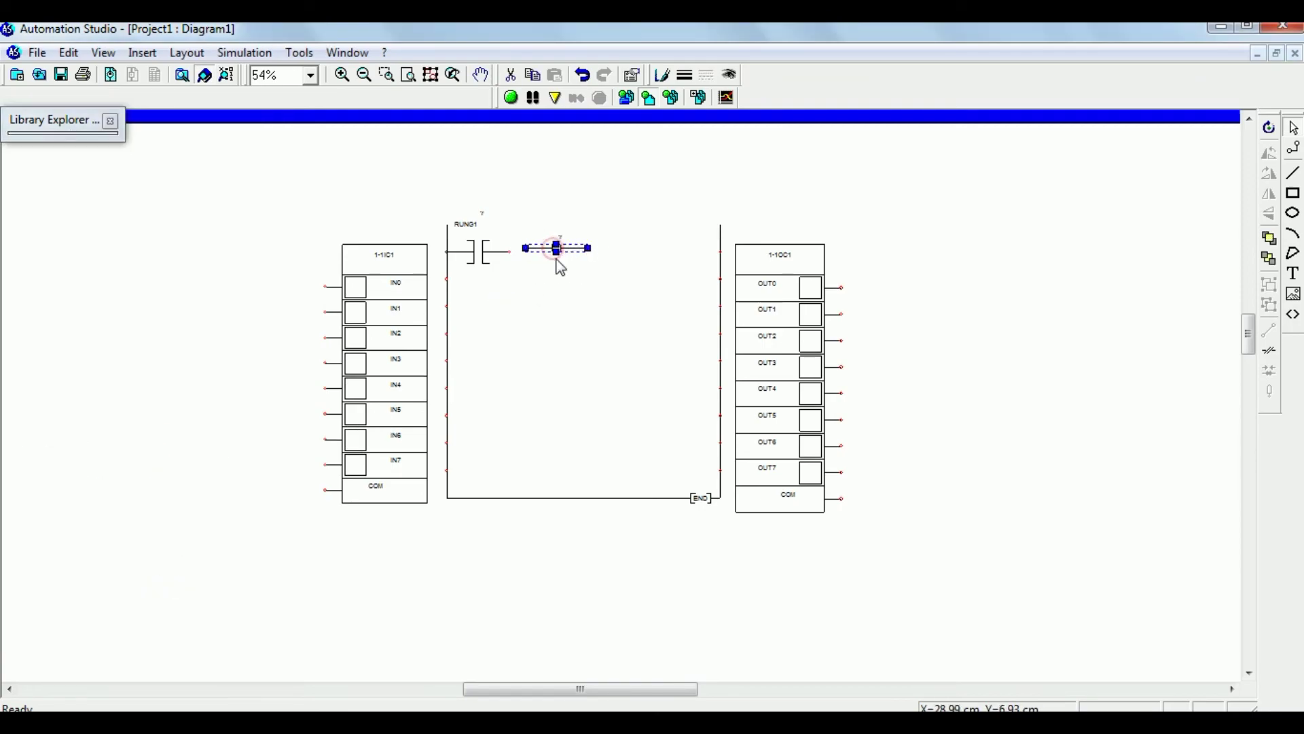
click(595, 304)
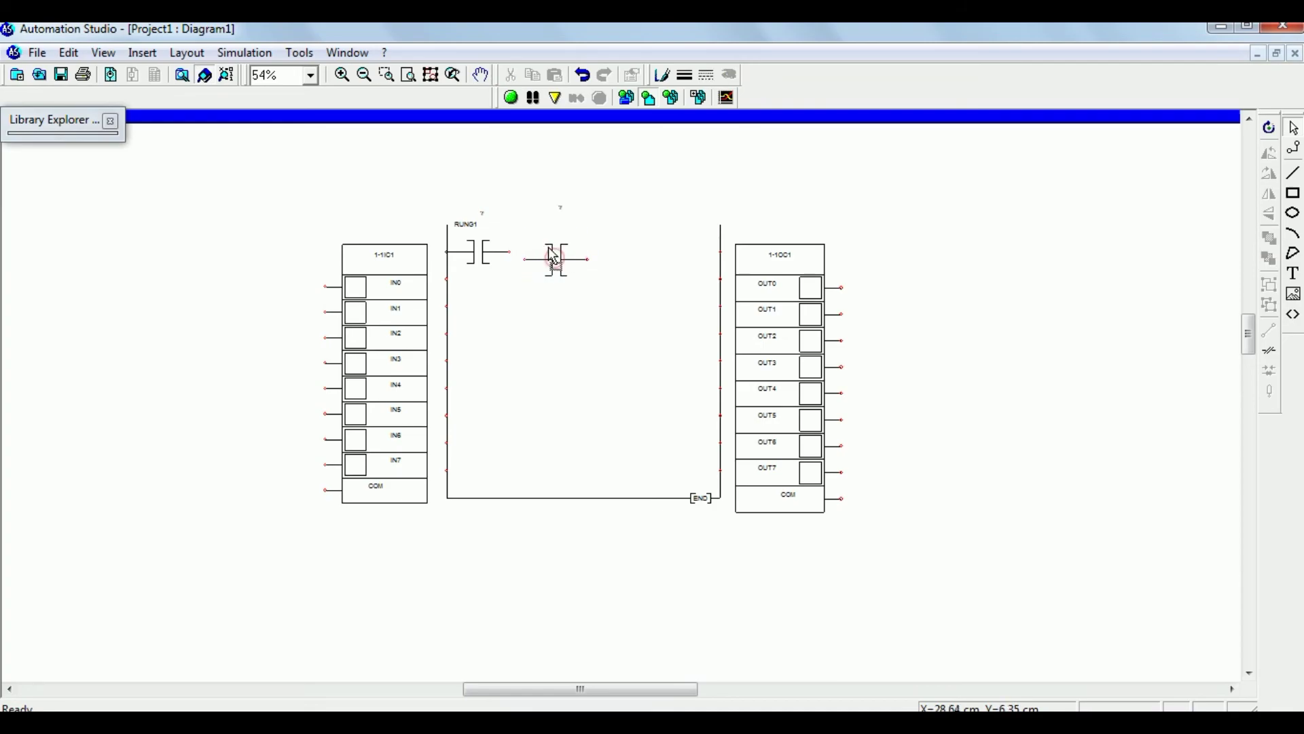
drag(557, 259, 540, 253)
click(559, 338)
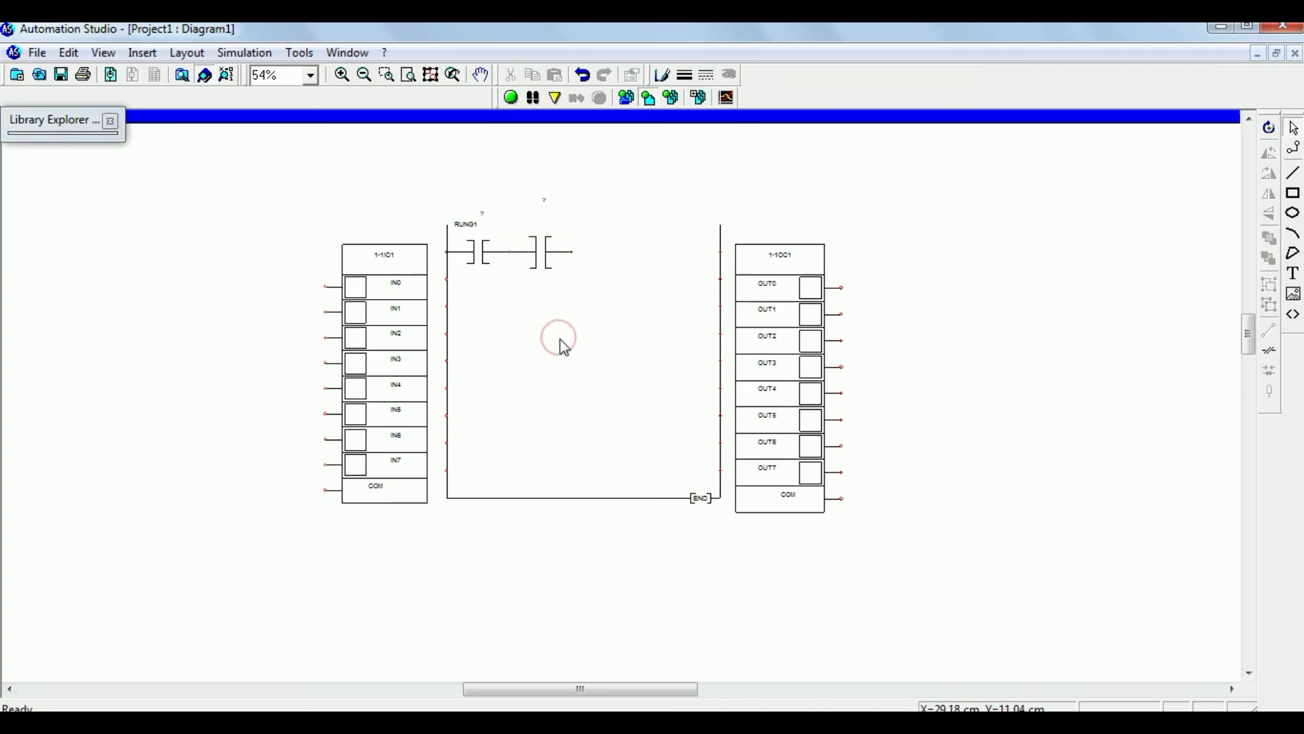
mouse_move(97, 126)
click(168, 481)
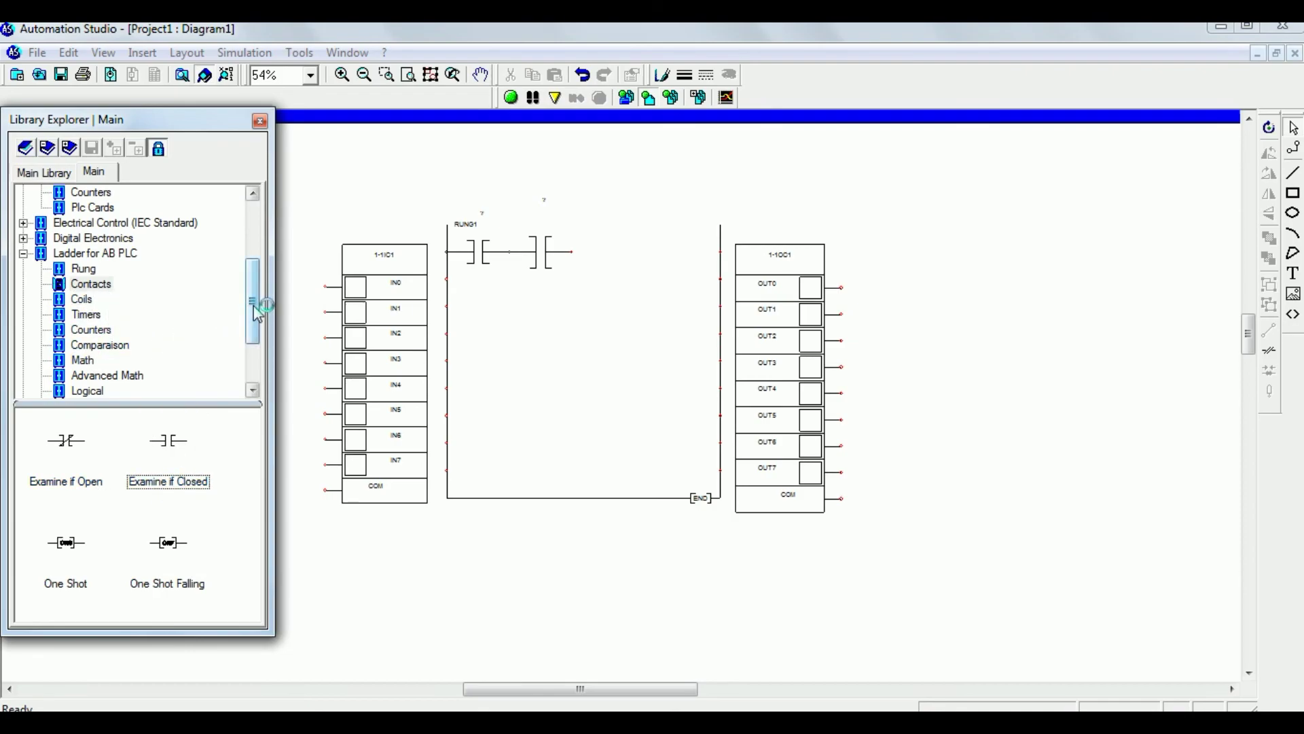
- Drag an Output Energize coil from Ladder for AB PLC > Coils to RUNG1's right end
mouse_move(257, 311)
mouse_down()
mouse_move(254, 342)
mouse_move(253, 325)
mouse_up()
click(79, 269)
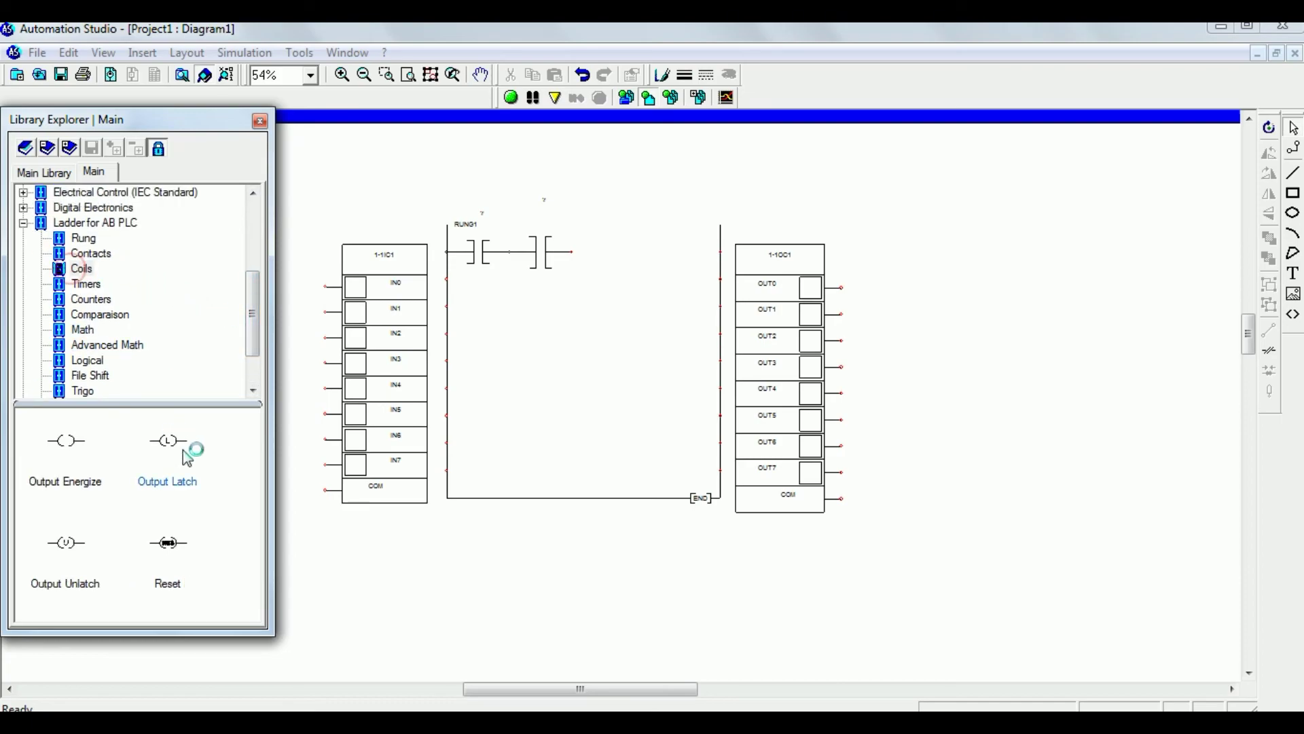
click(63, 448)
drag(71, 452, 693, 264)
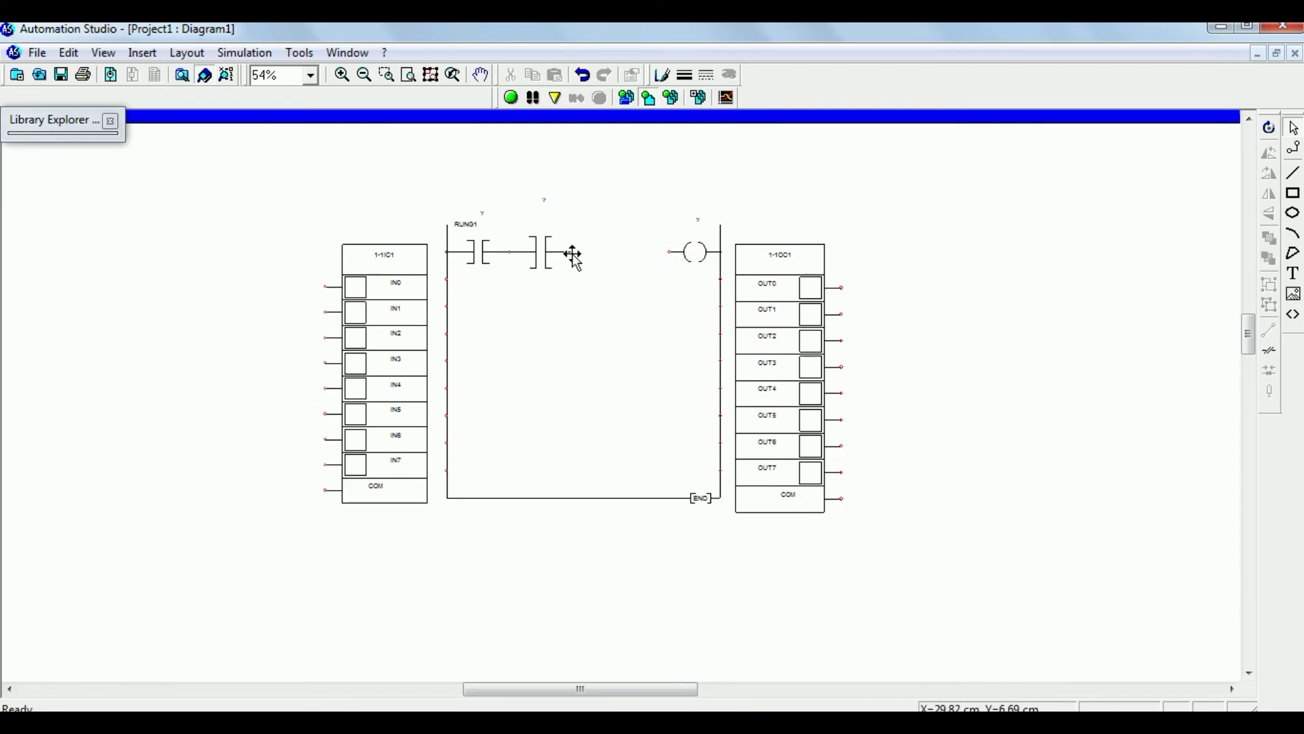
scroll(573, 254, up, 1)
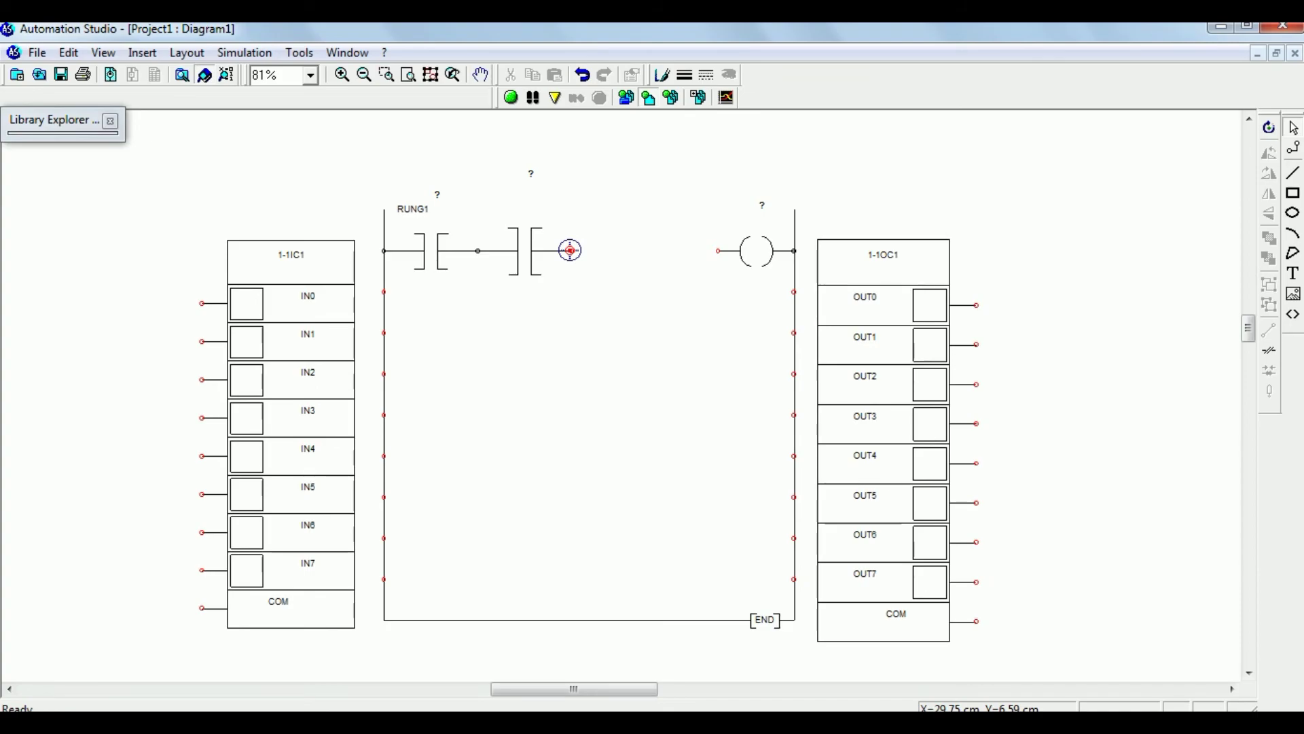
- Wire the second contact's right terminal to the Output Energize coil's left terminal
drag(570, 251, 719, 252)
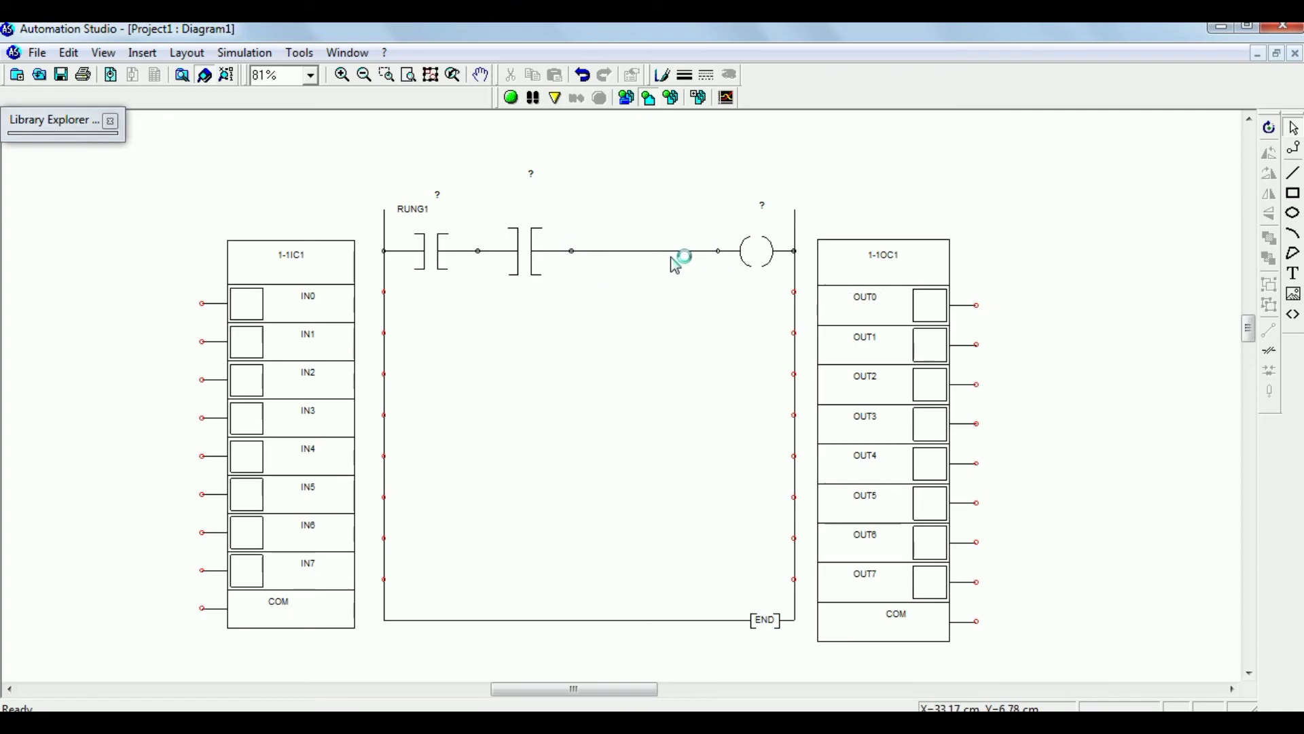
drag(574, 688, 551, 692)
click(635, 270)
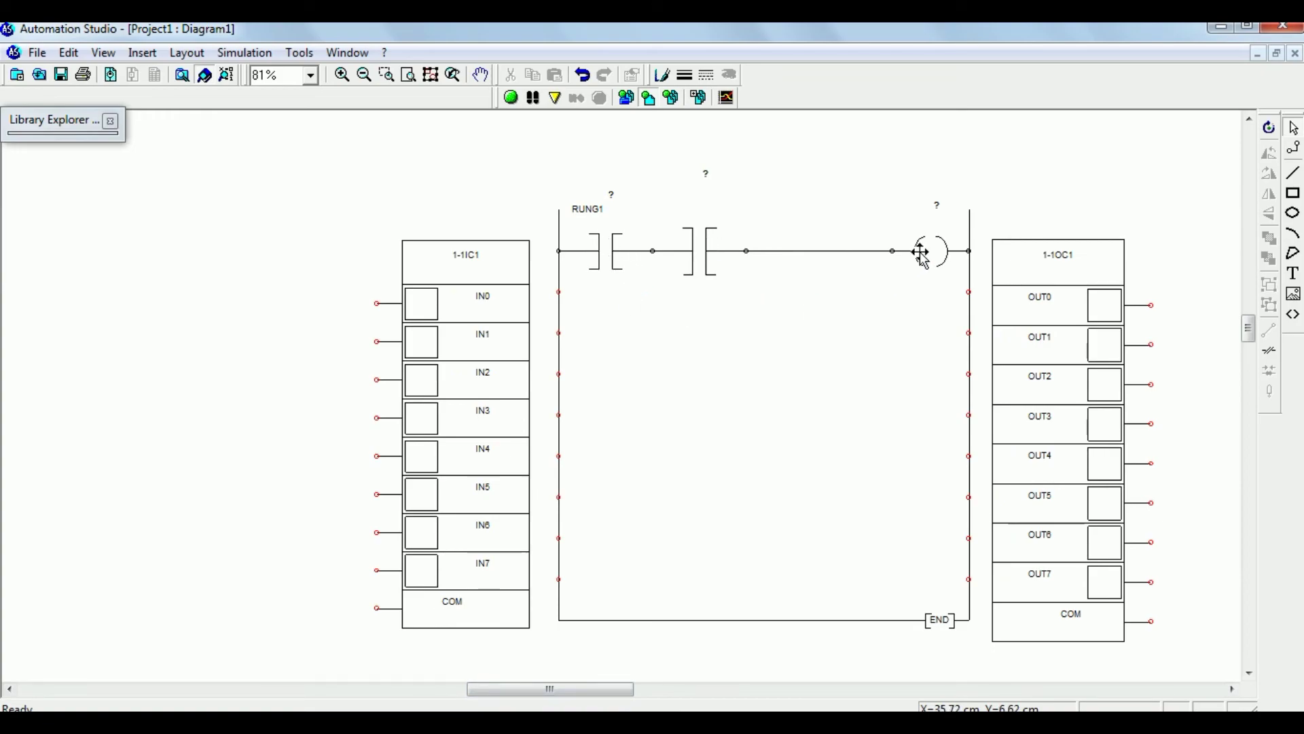
click(64, 129)
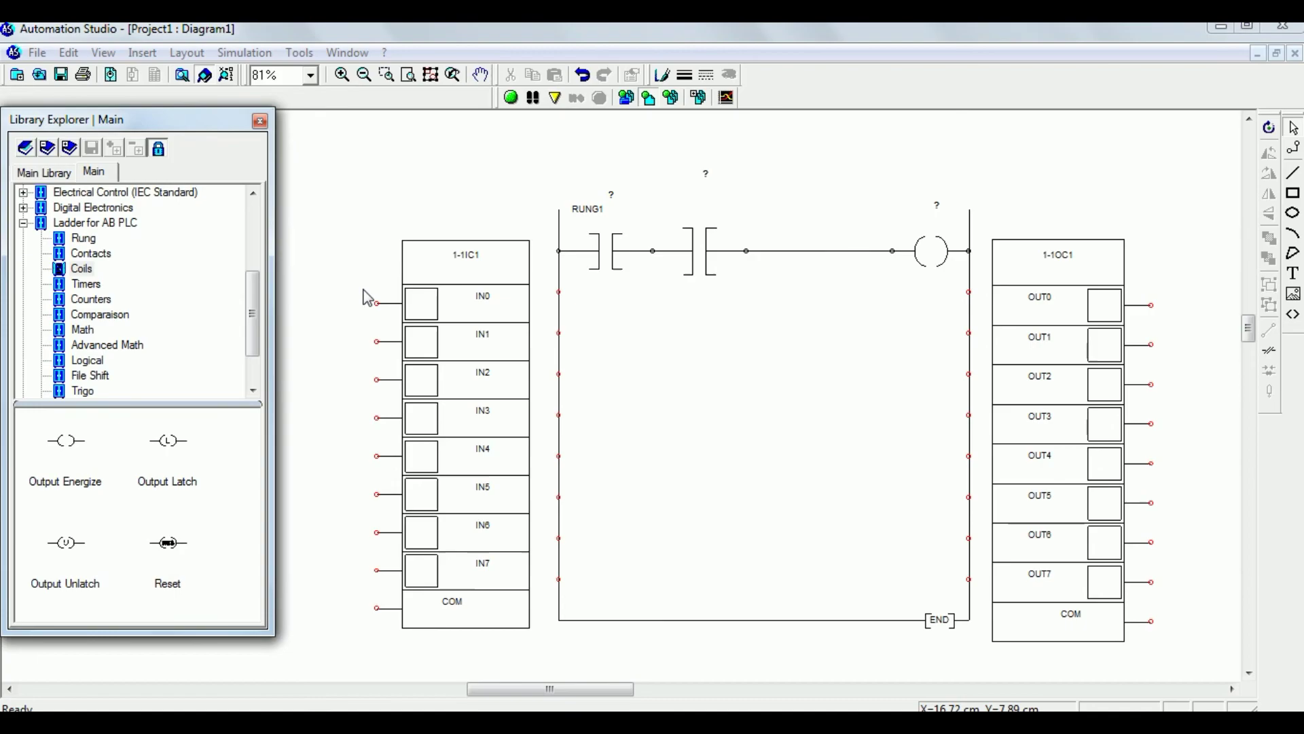
click(98, 132)
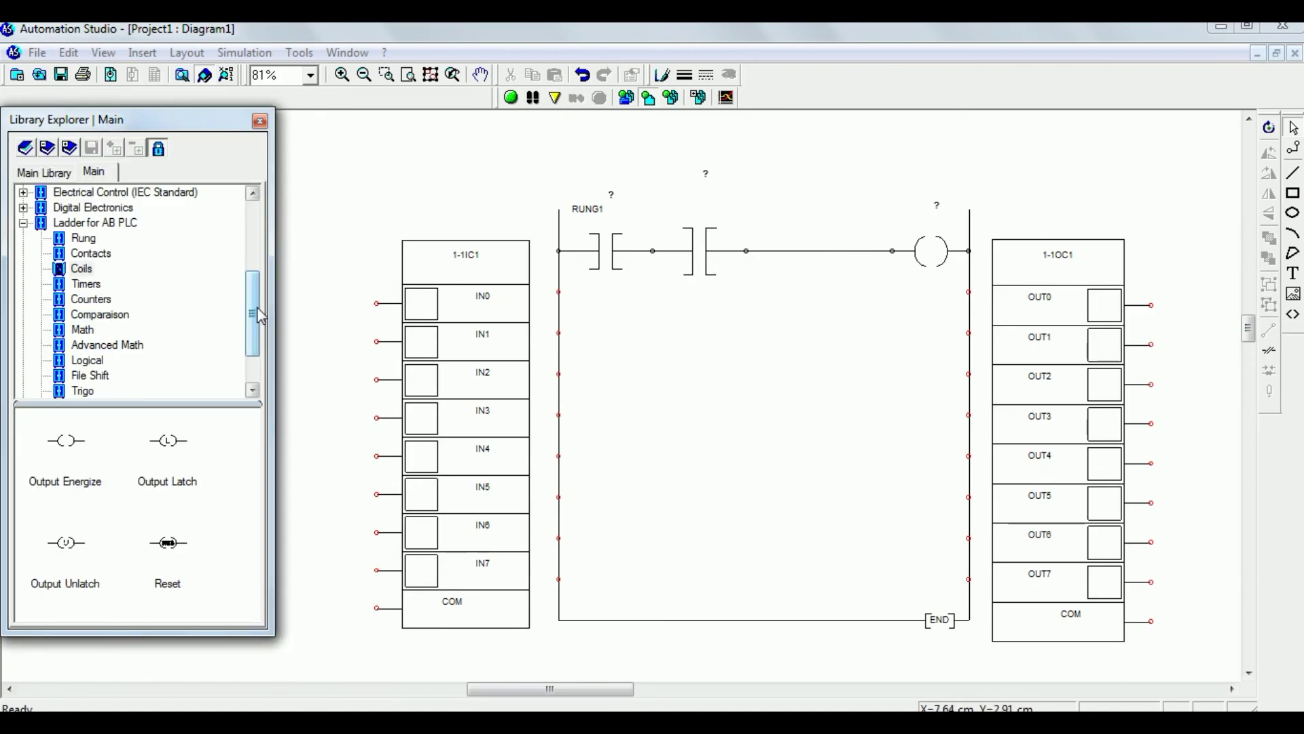
drag(256, 313, 259, 204)
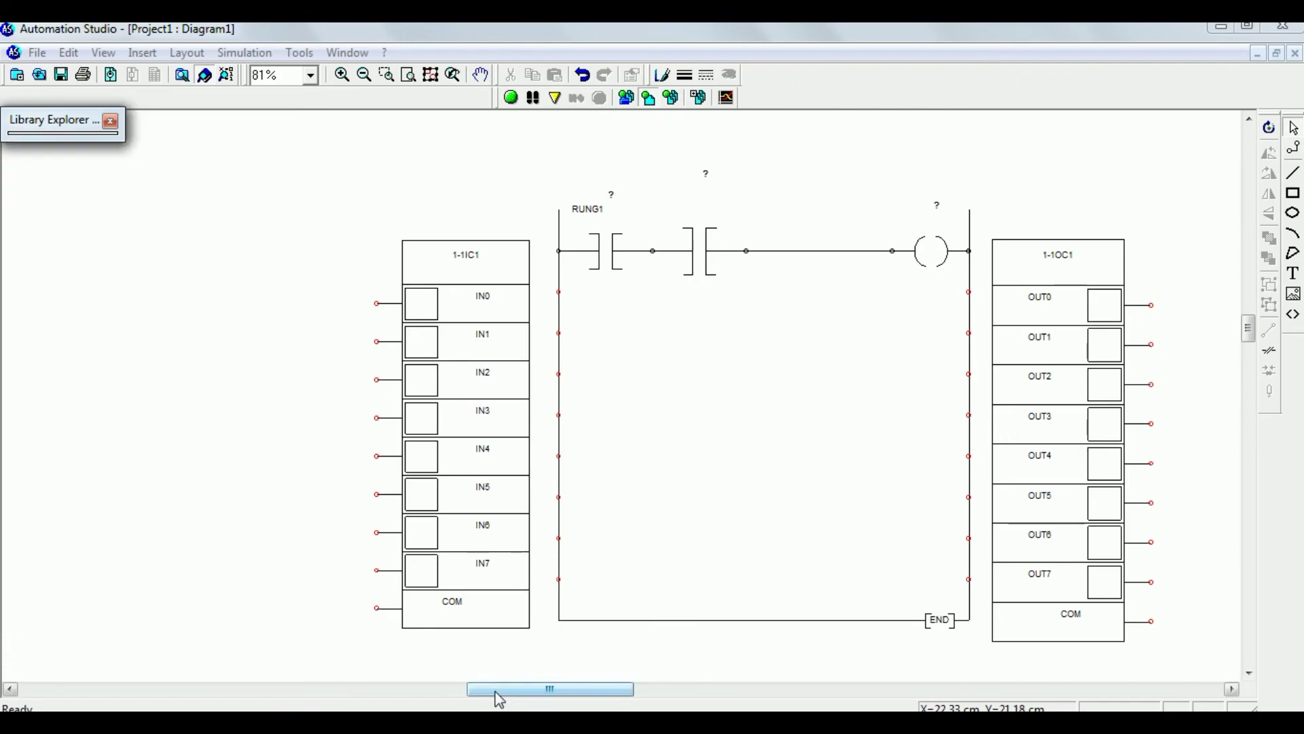
drag(495, 690, 468, 690)
- Place a normally-open pushbutton tagged X beside the input card's IN0 terminal
click(106, 134)
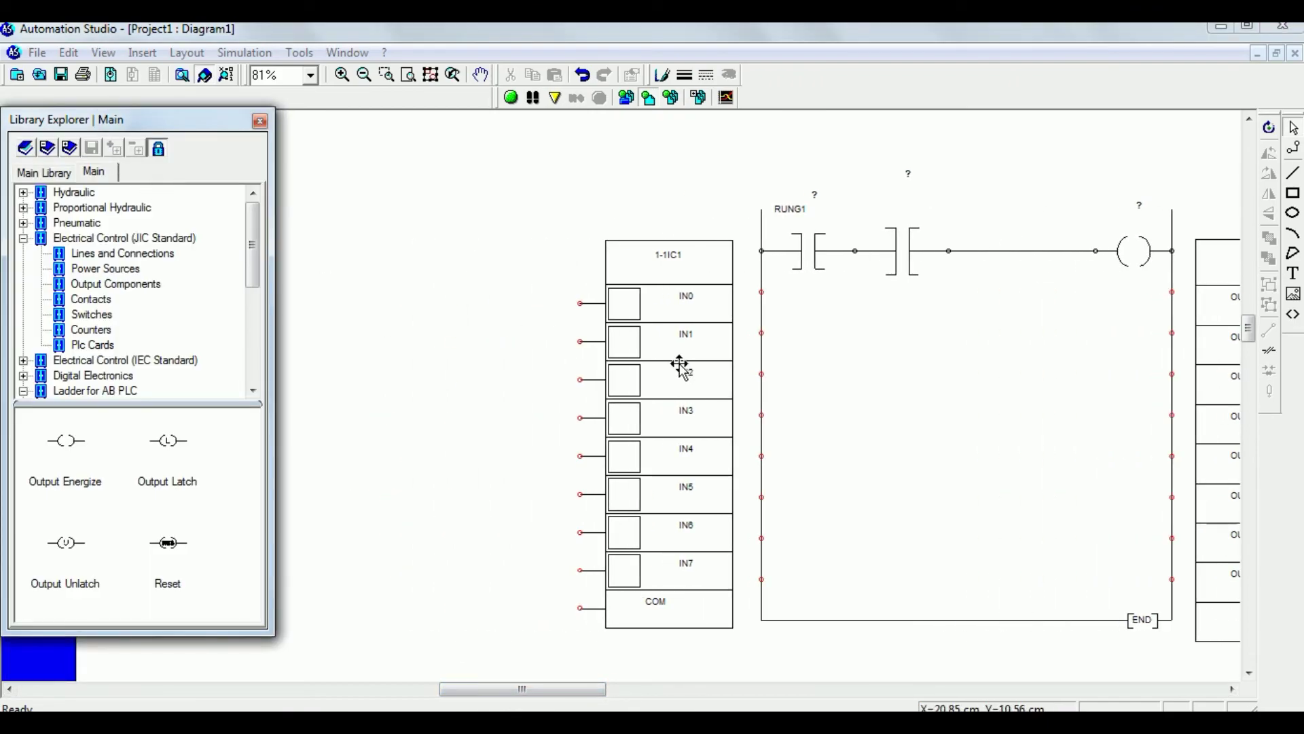
click(103, 136)
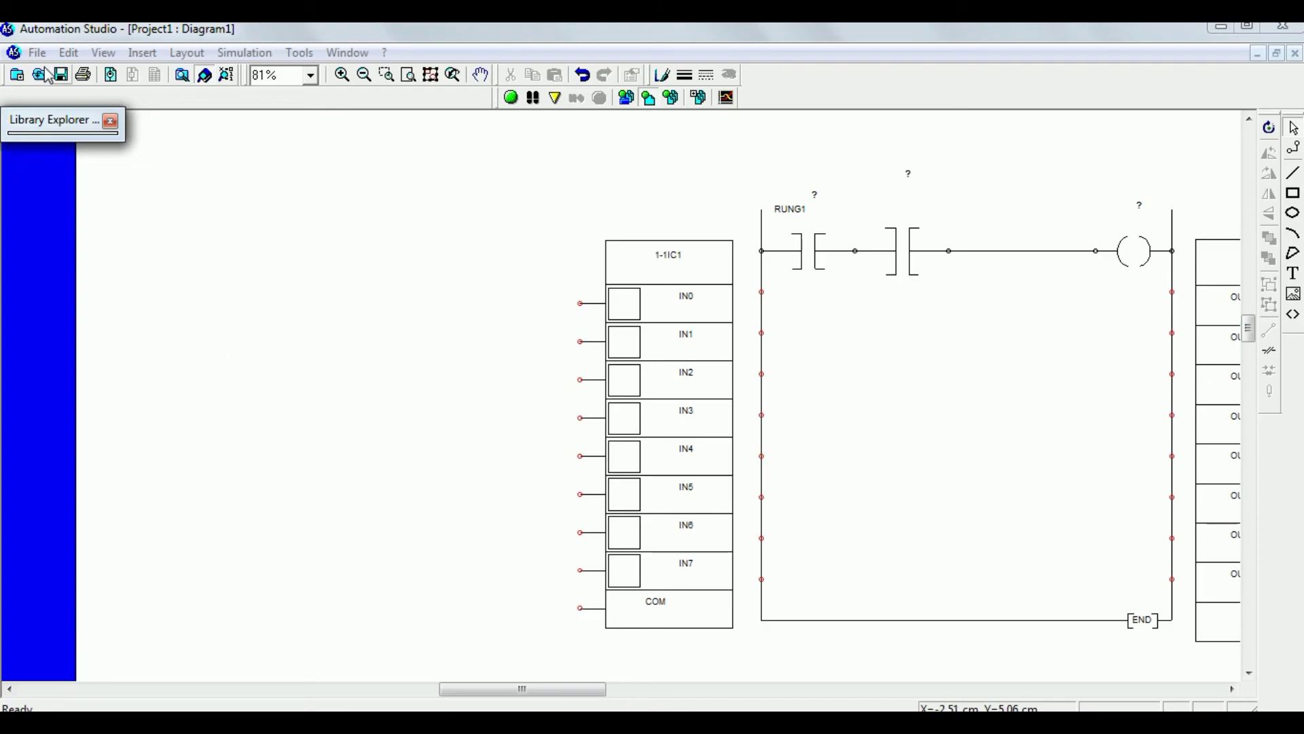
click(85, 120)
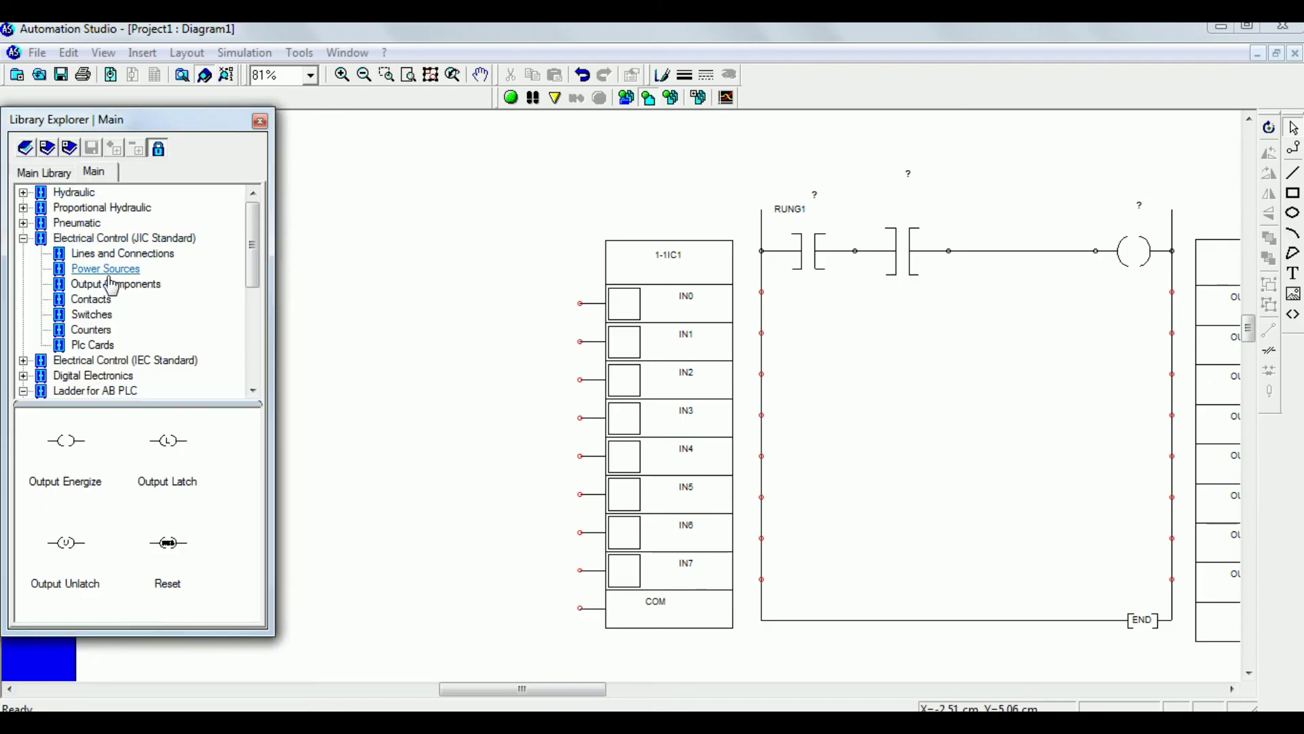
click(88, 315)
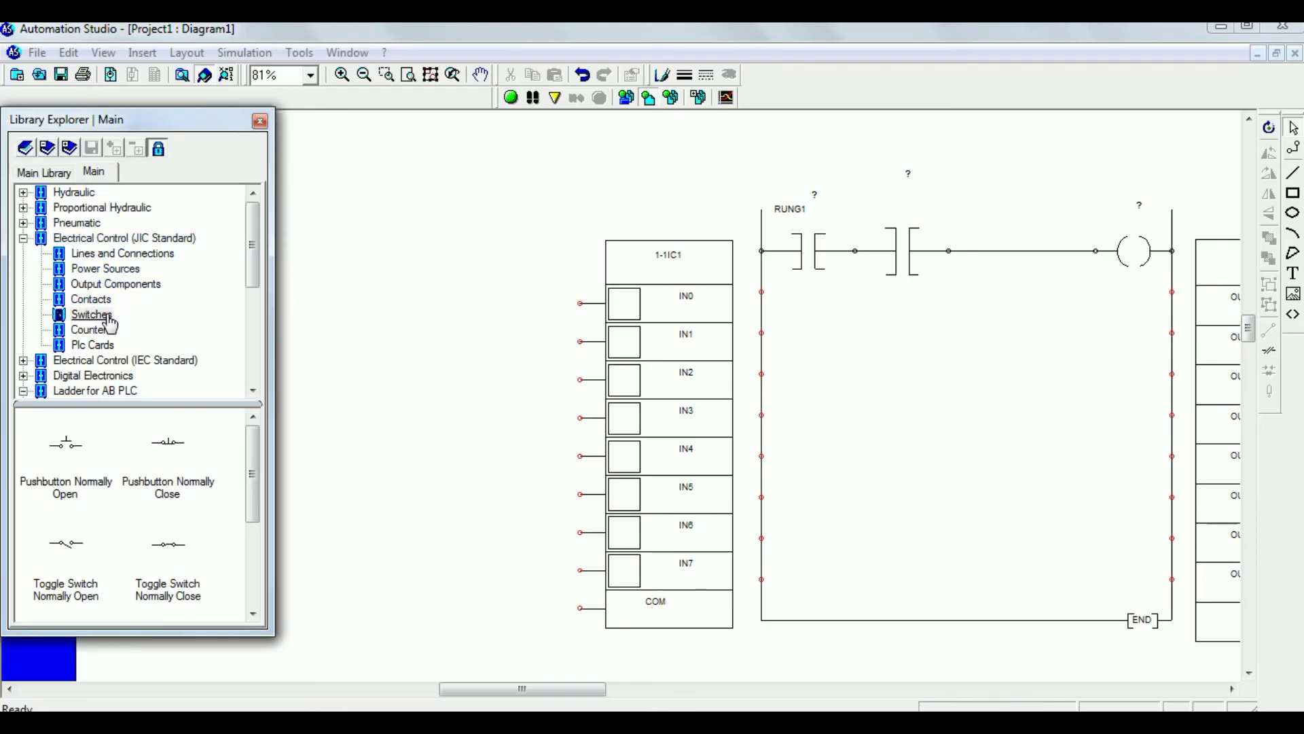
drag(66, 443, 469, 285)
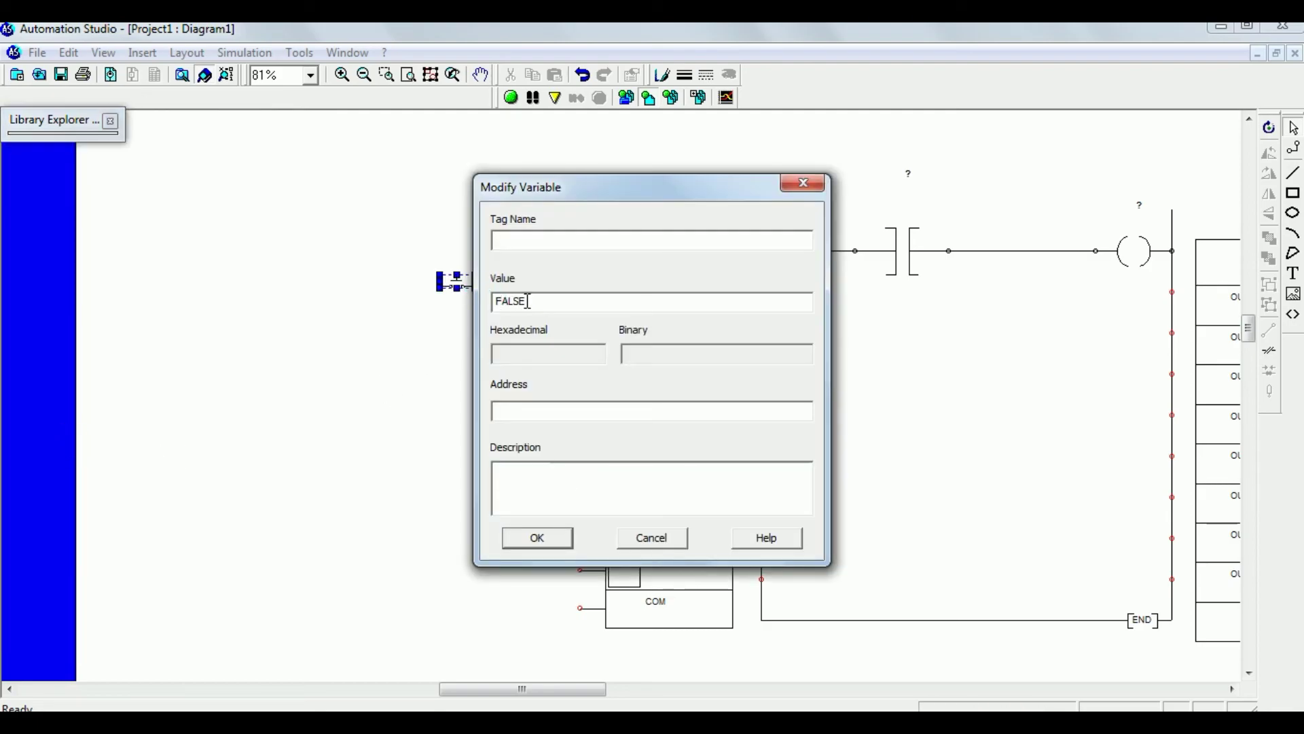
click(546, 548)
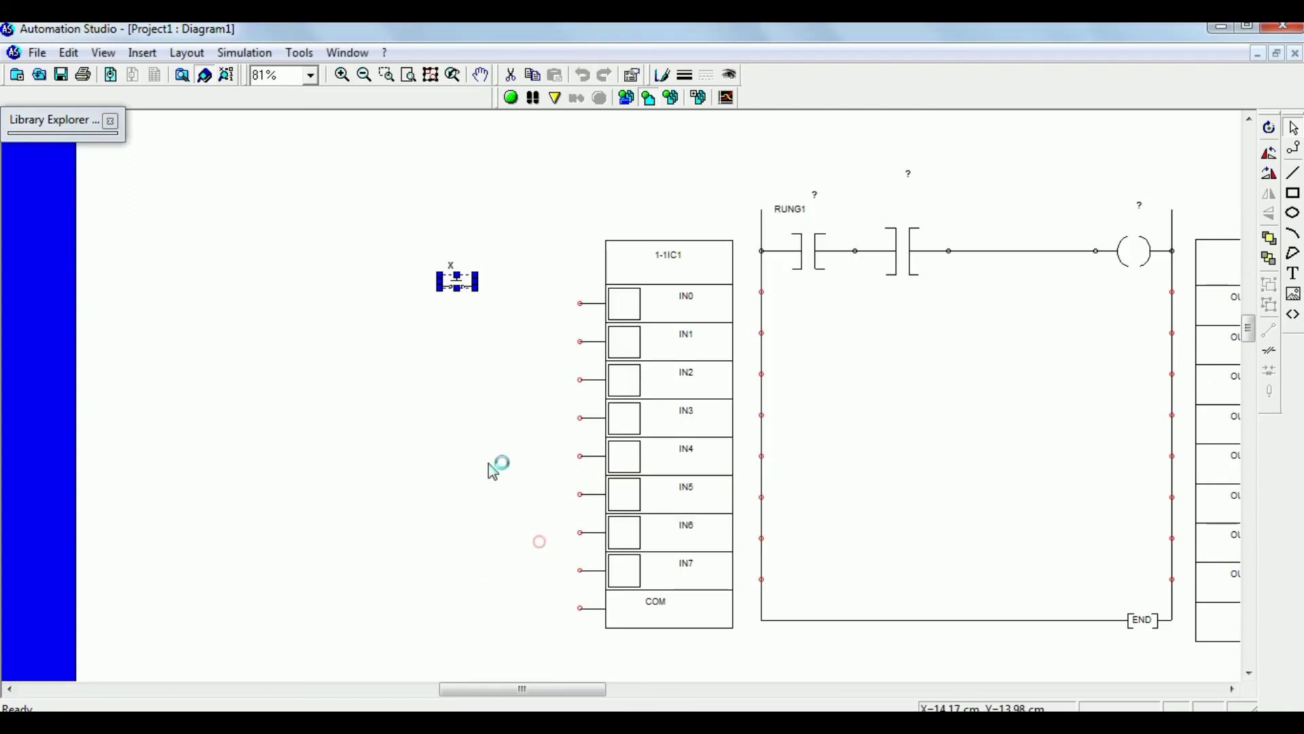
drag(475, 289, 549, 306)
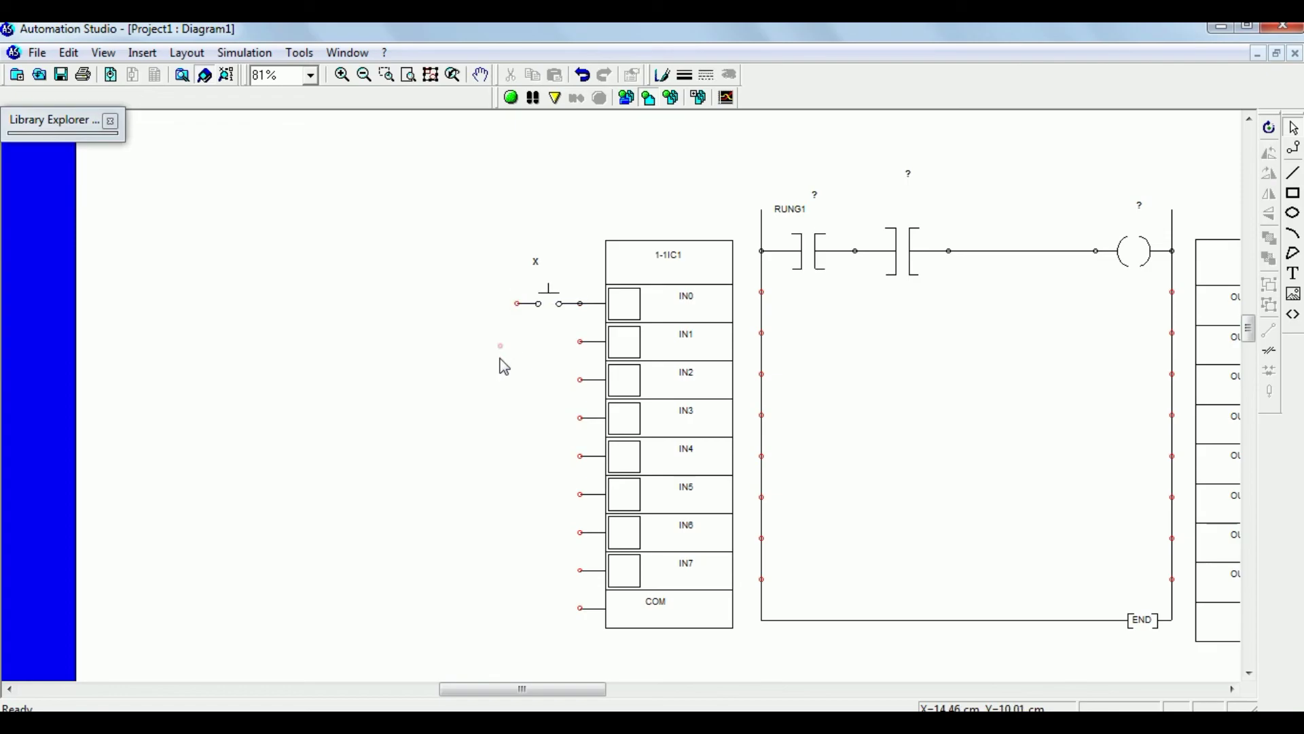
- Add a second normally-open pushbutton tagged Y below X by the input card
click(96, 131)
drag(76, 468, 542, 387)
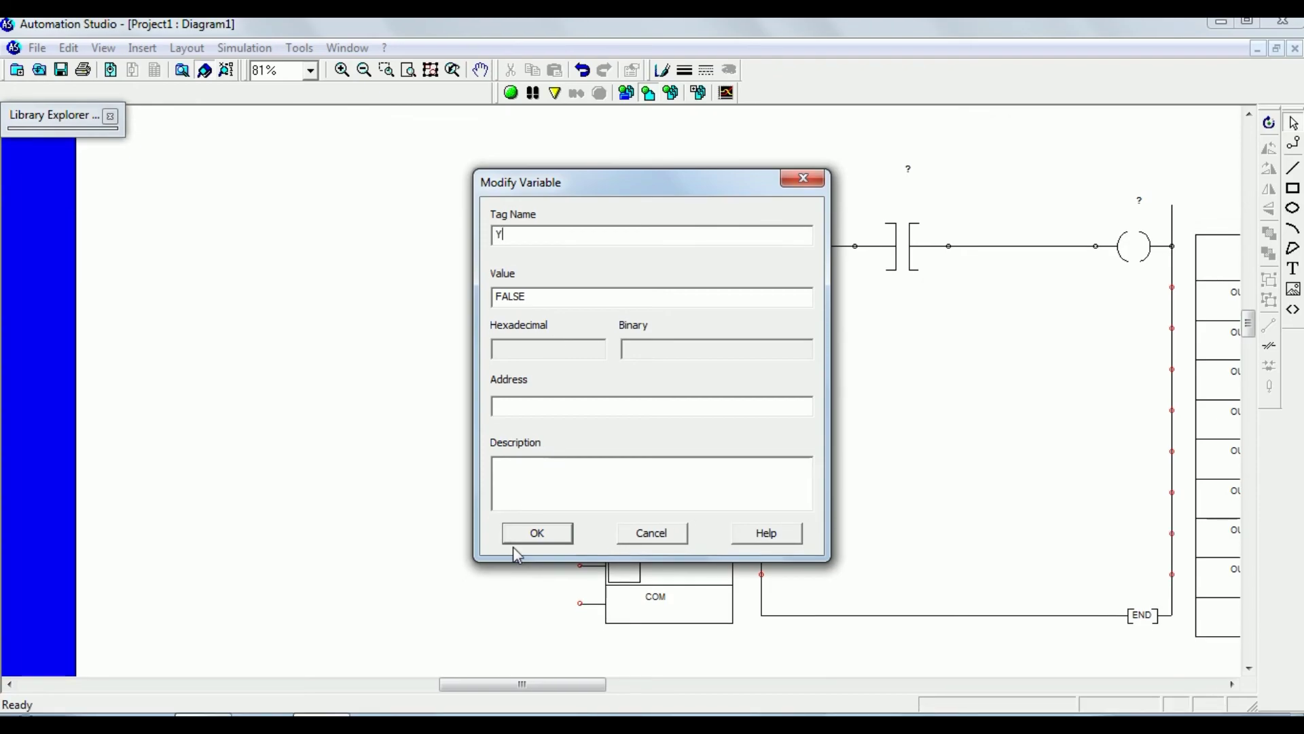
click(516, 543)
drag(542, 379, 552, 377)
scroll(520, 475, down, 2)
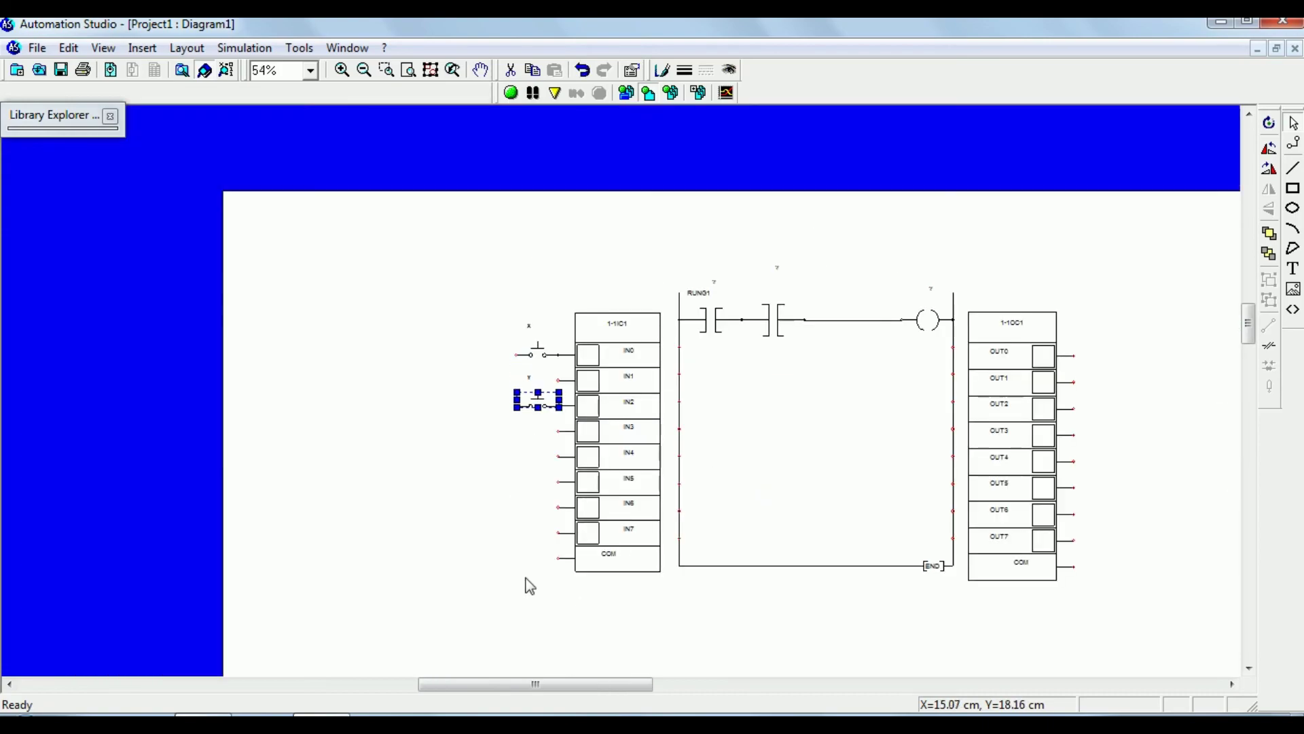
drag(548, 686, 571, 686)
- Place a Flashing Coil lamp from the output components right of the output card
click(365, 521)
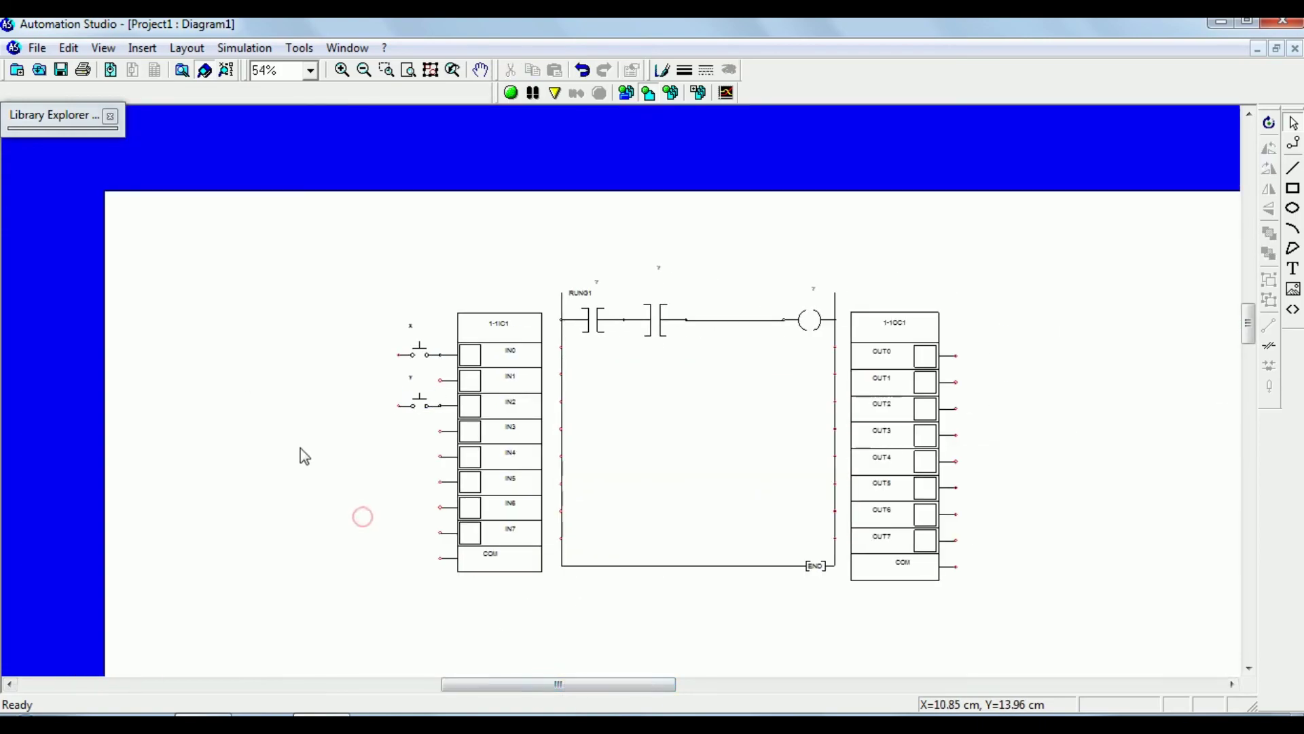
mouse_move(101, 126)
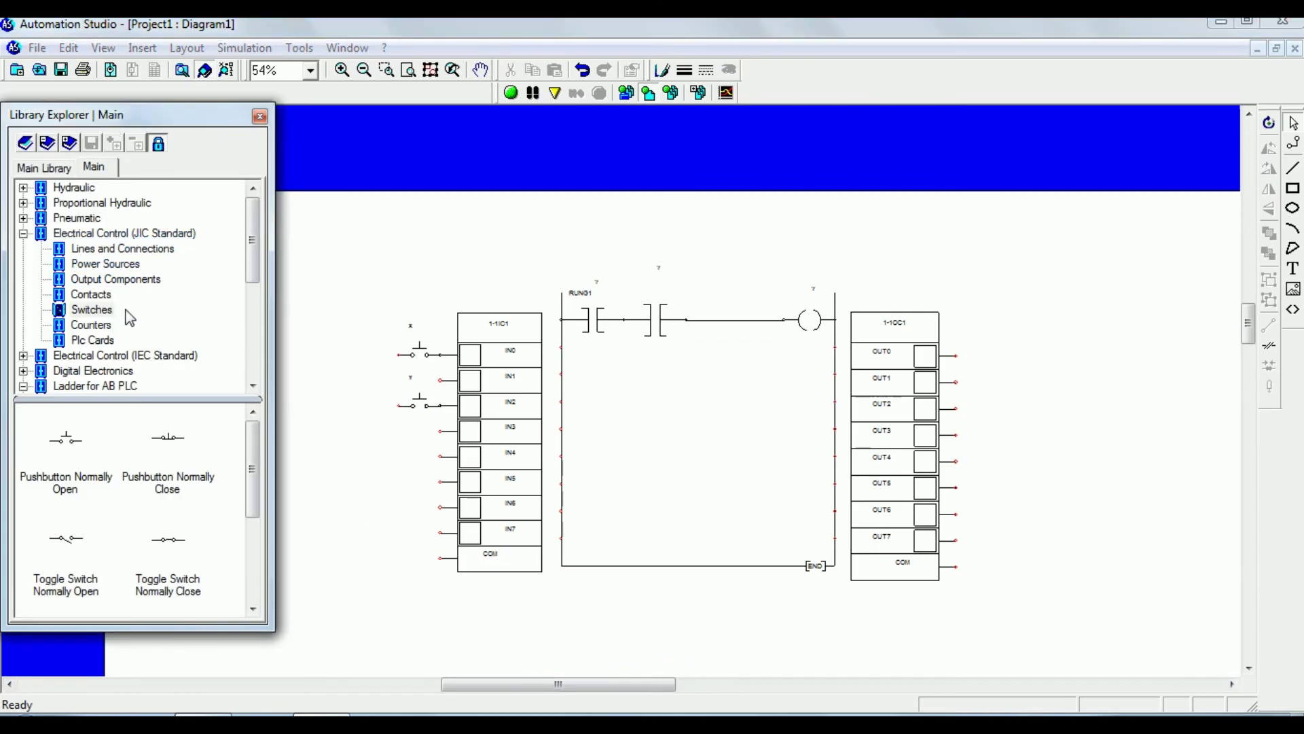
click(157, 284)
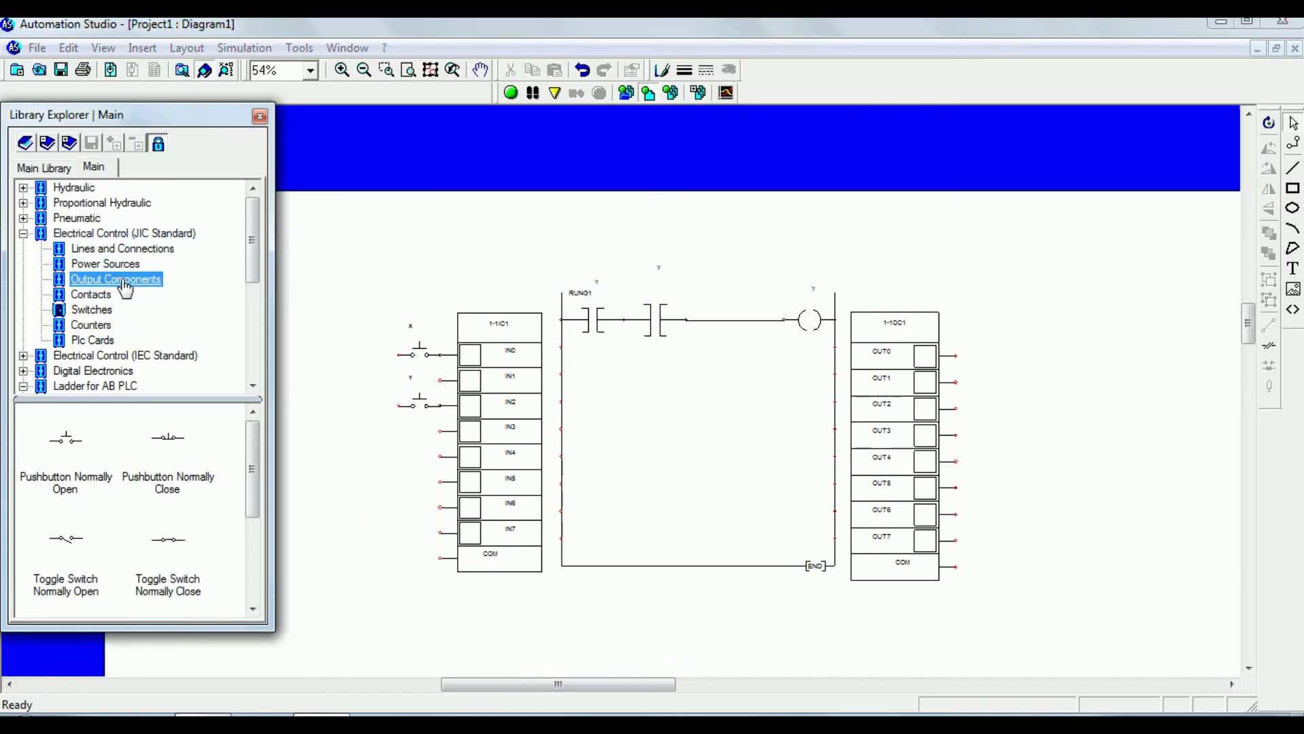
mouse_move(253, 450)
mouse_down()
mouse_move(256, 440)
mouse_move(256, 471)
mouse_up()
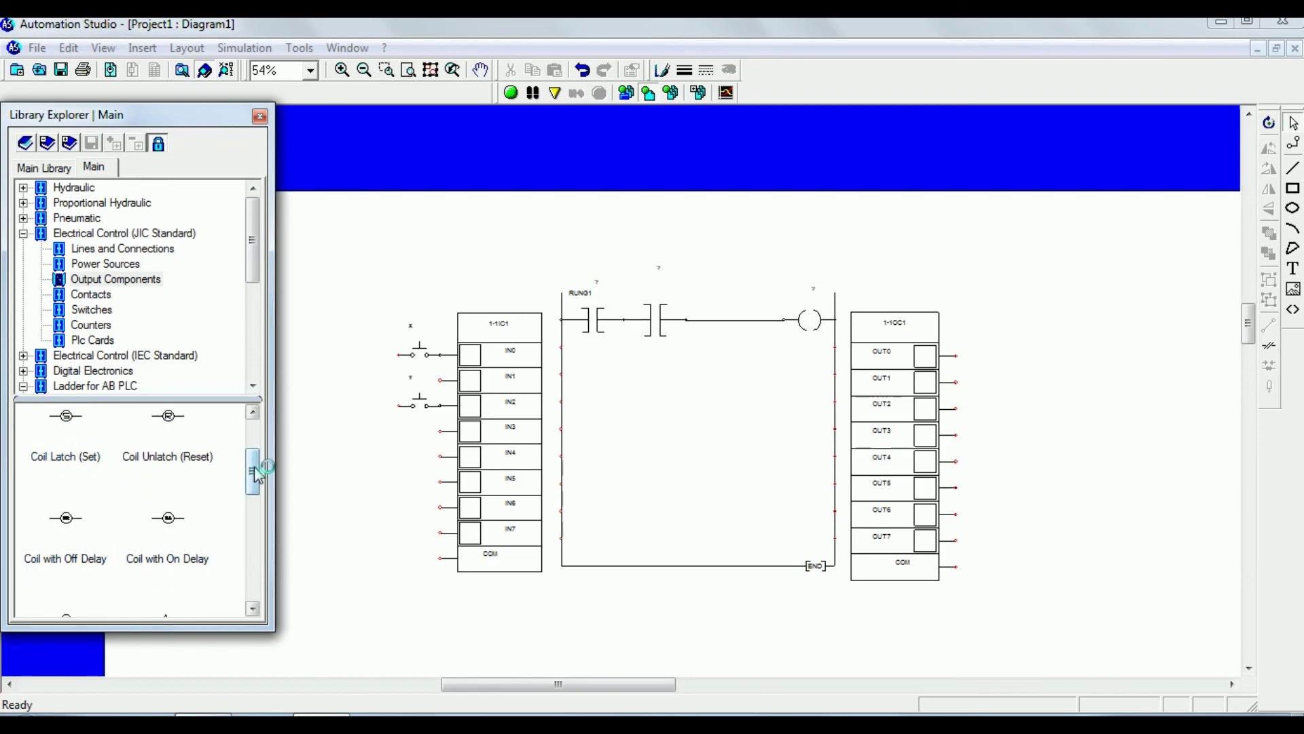
drag(253, 466, 260, 513)
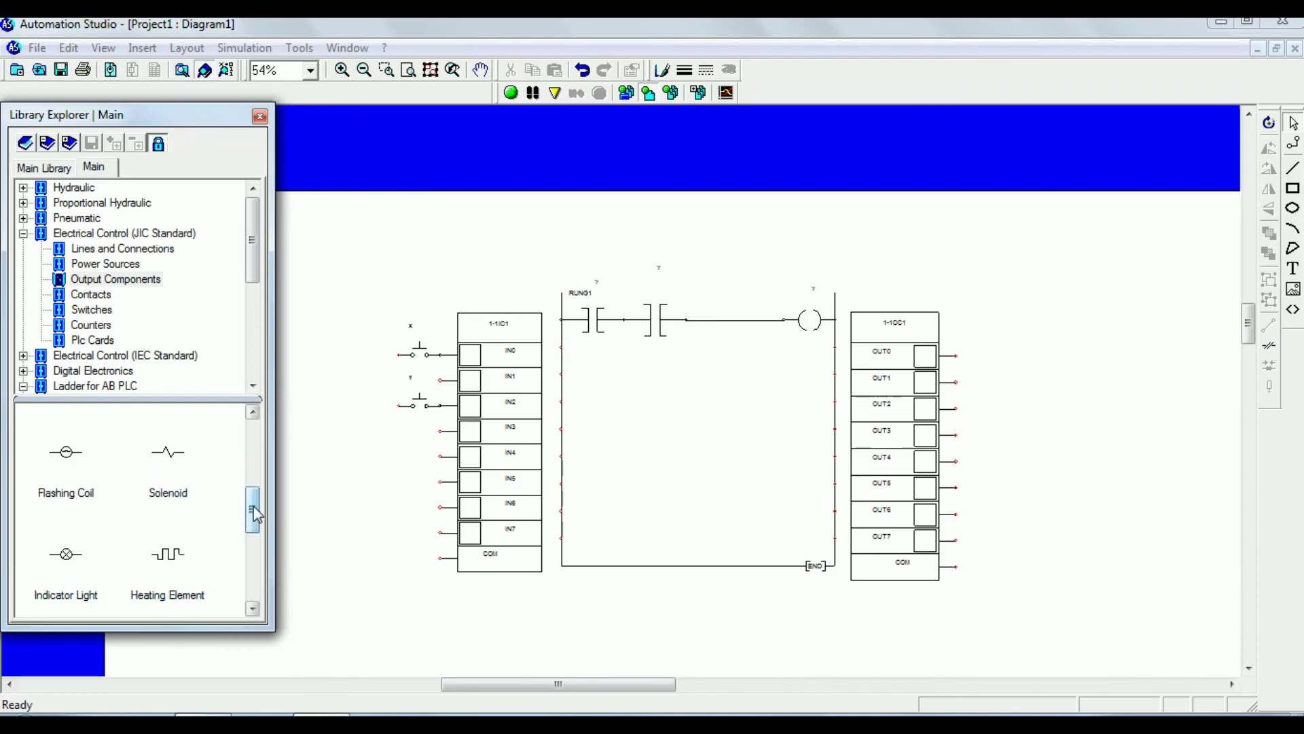
drag(252, 504, 252, 586)
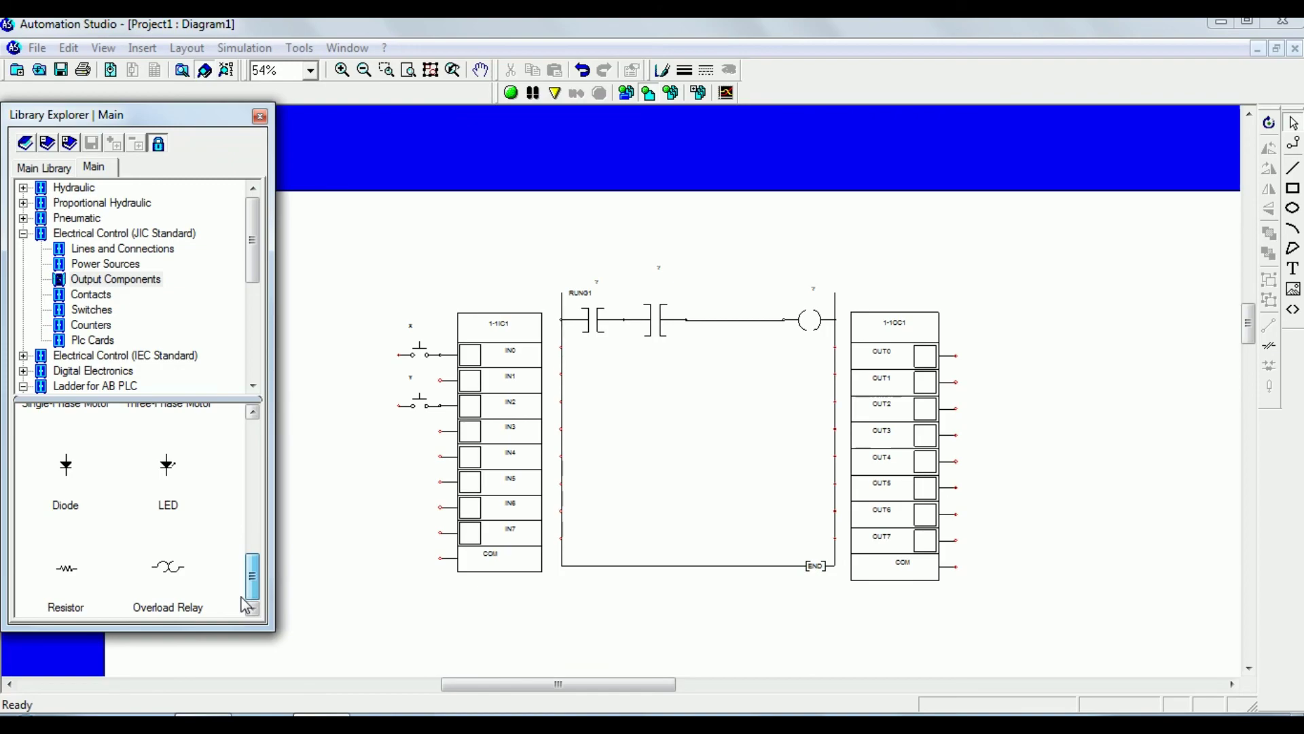
drag(254, 583, 252, 511)
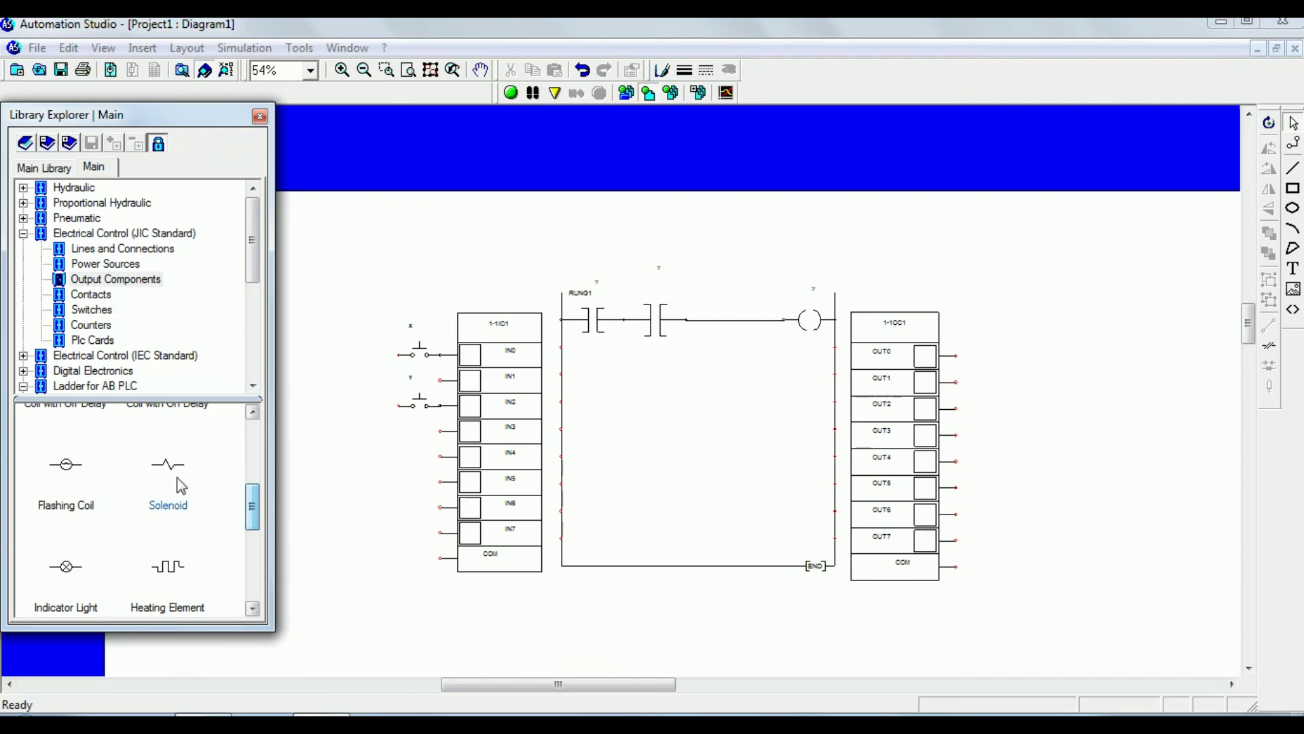
drag(58, 462, 995, 353)
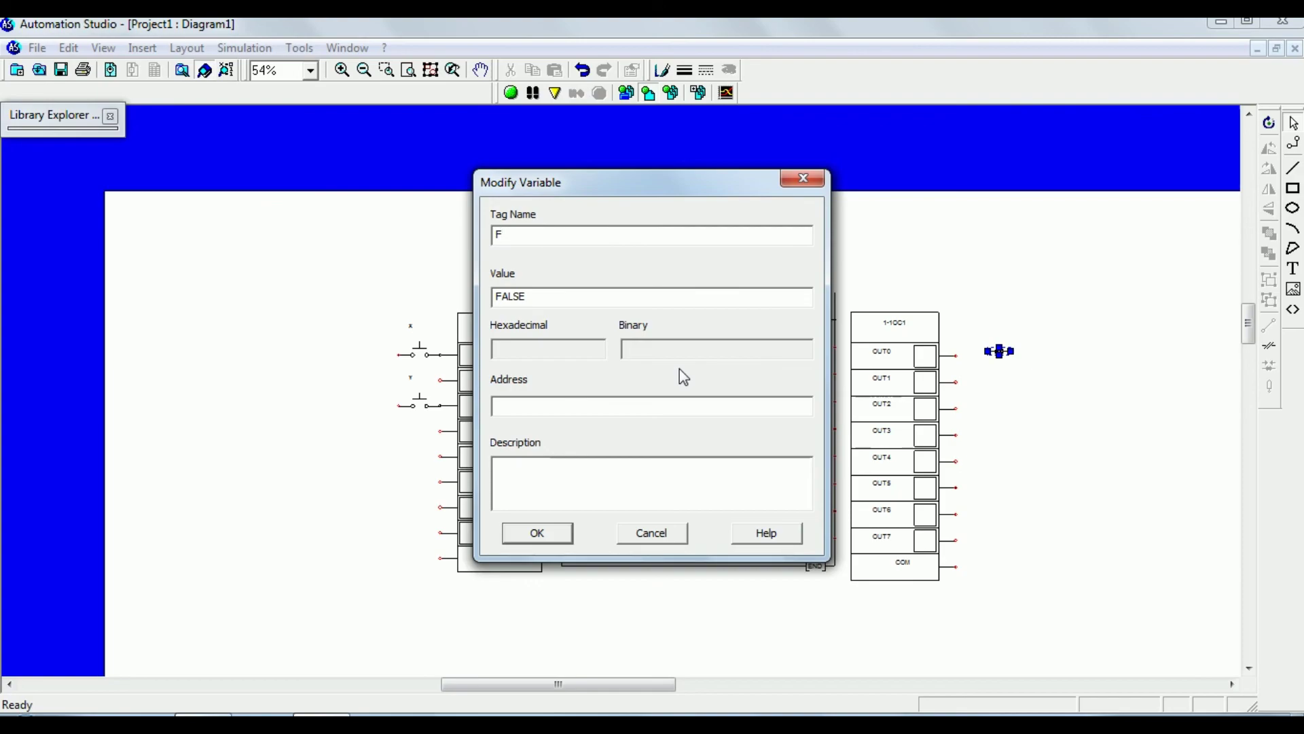
- Tag the lamp FlashLight, removing the space after the invalid-name warning
text(Flash Light)
click(536, 534)
click(750, 414)
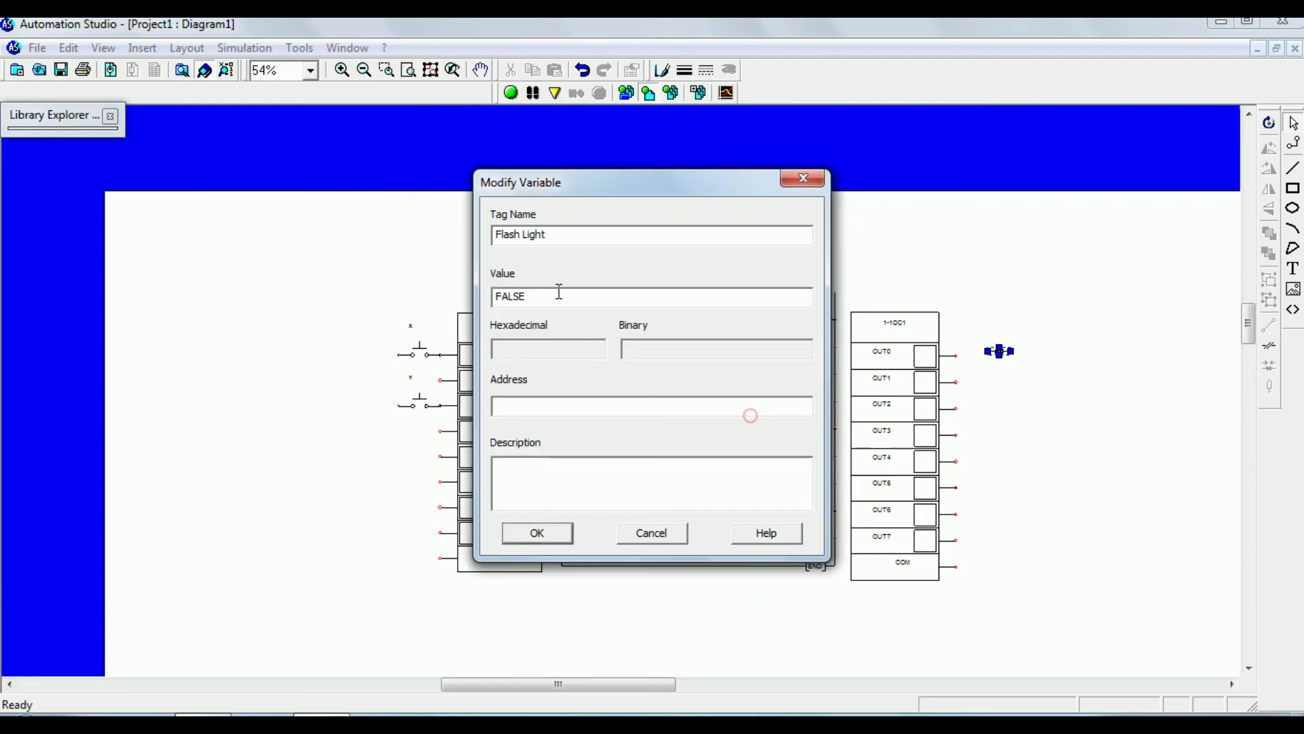
click(525, 236)
key(BackSpace)
click(542, 542)
- Enlarge the FlashLight lamp and move it onto the output card's OUT0 line
click(997, 351)
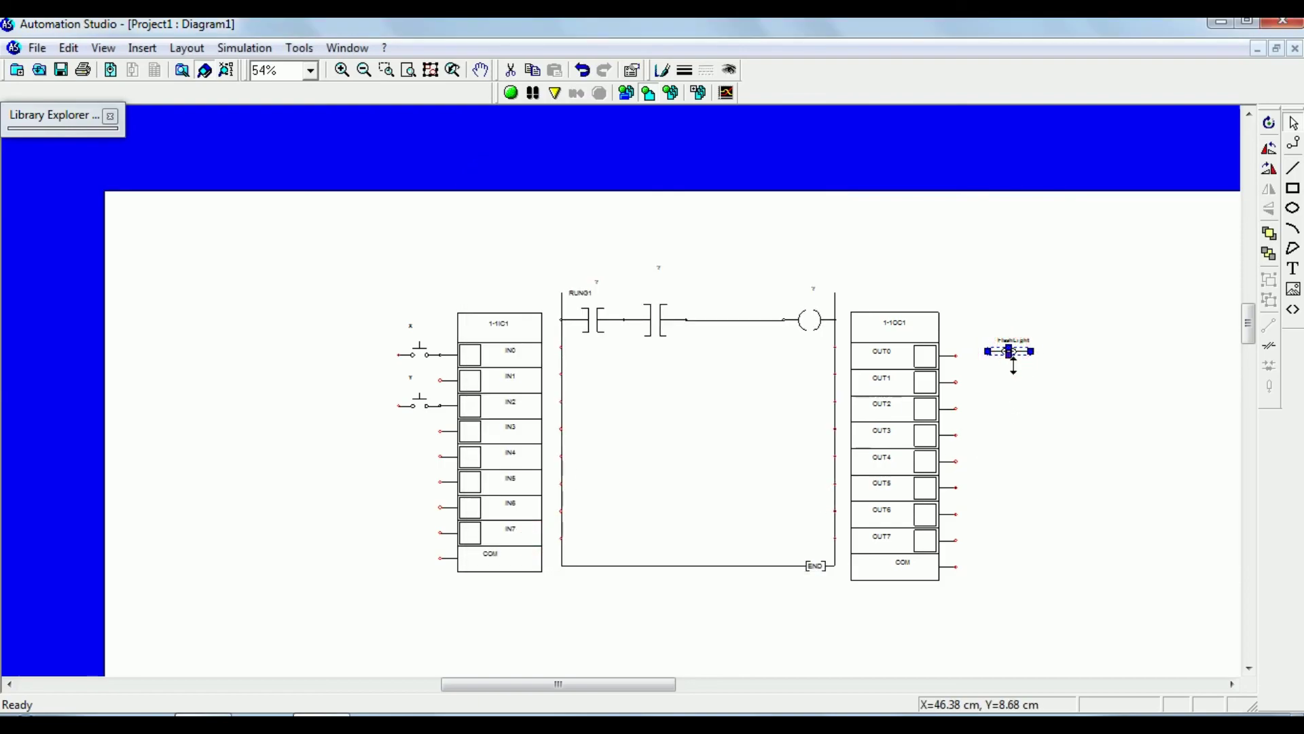
drag(1013, 355, 1082, 437)
click(1072, 431)
click(1010, 364)
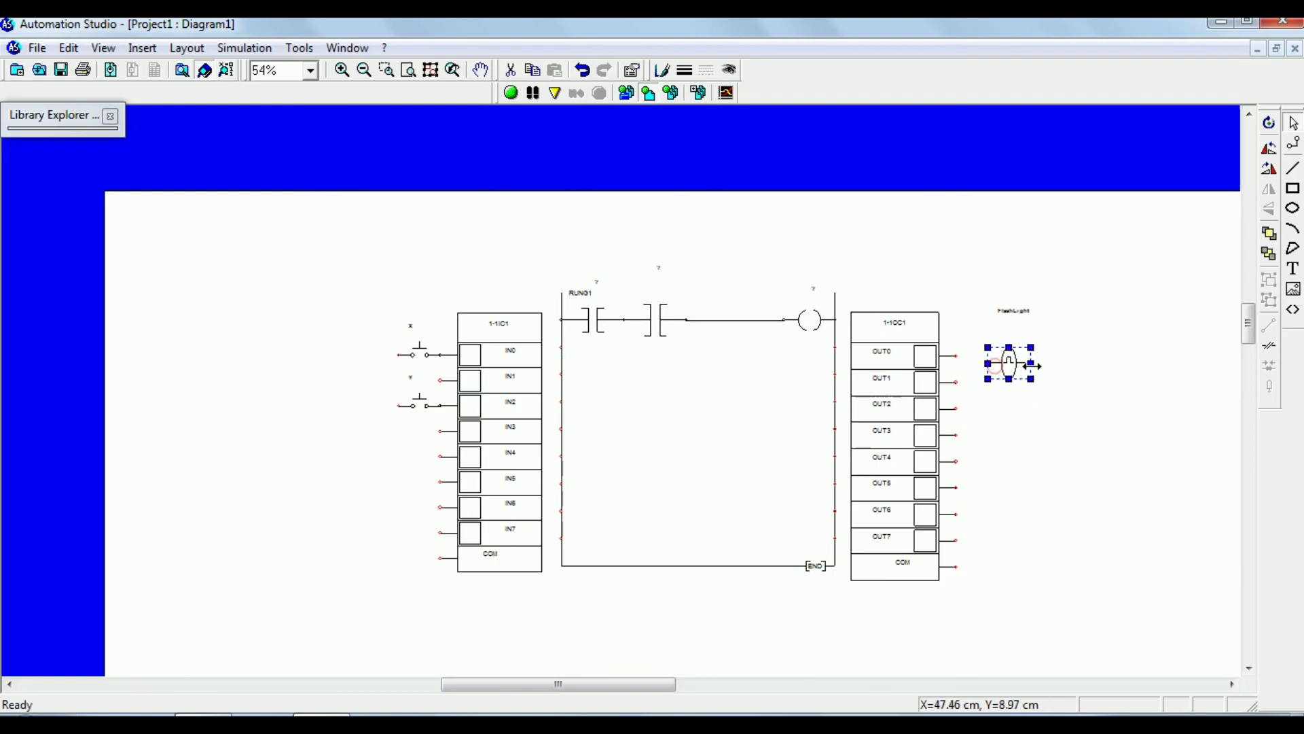
click(1064, 420)
drag(1025, 365, 992, 364)
click(1016, 443)
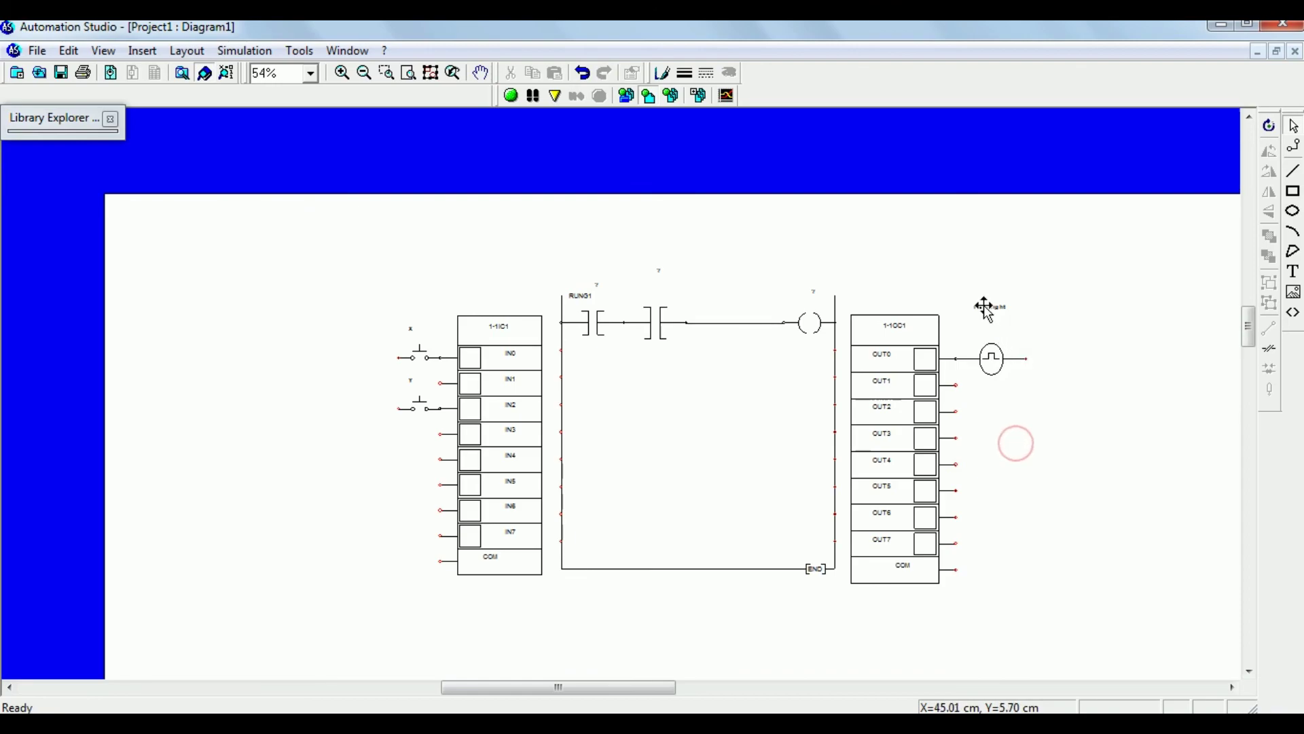
- Change the FlashLight, X and Y tag labels each to font size 16
click(984, 307)
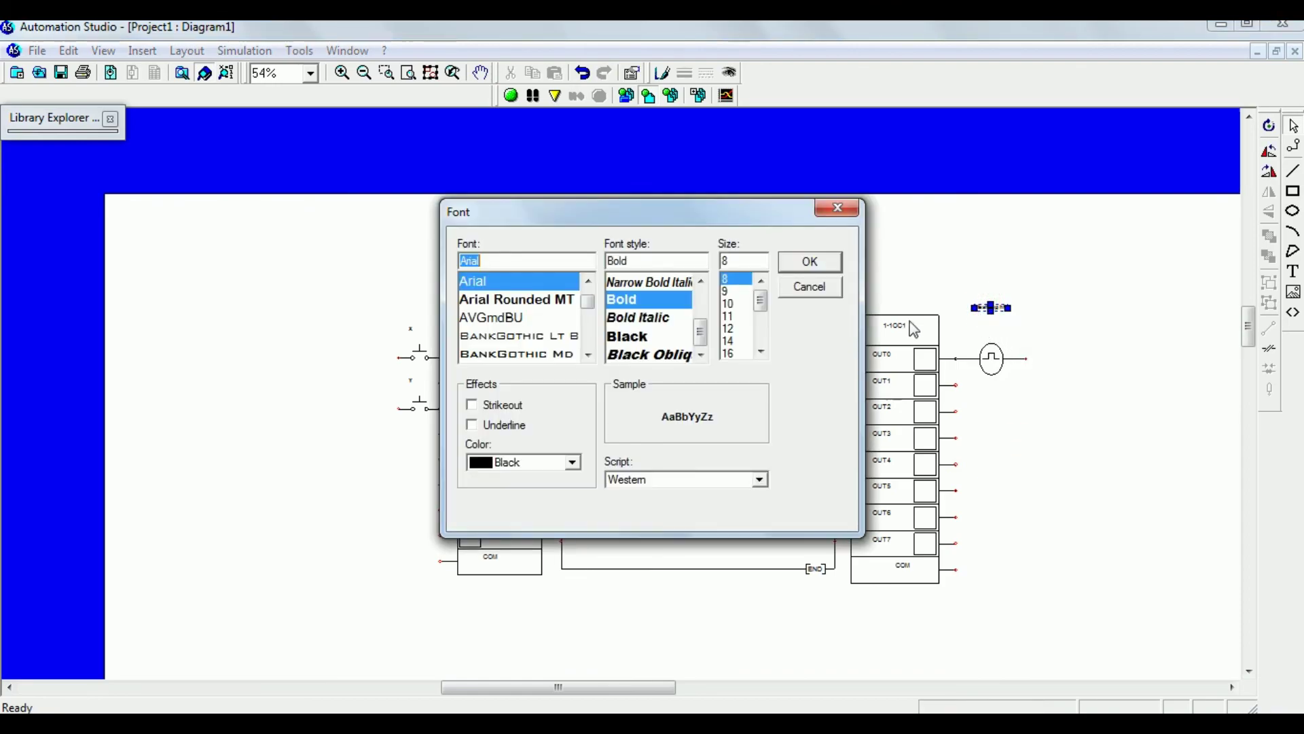
click(738, 353)
click(808, 260)
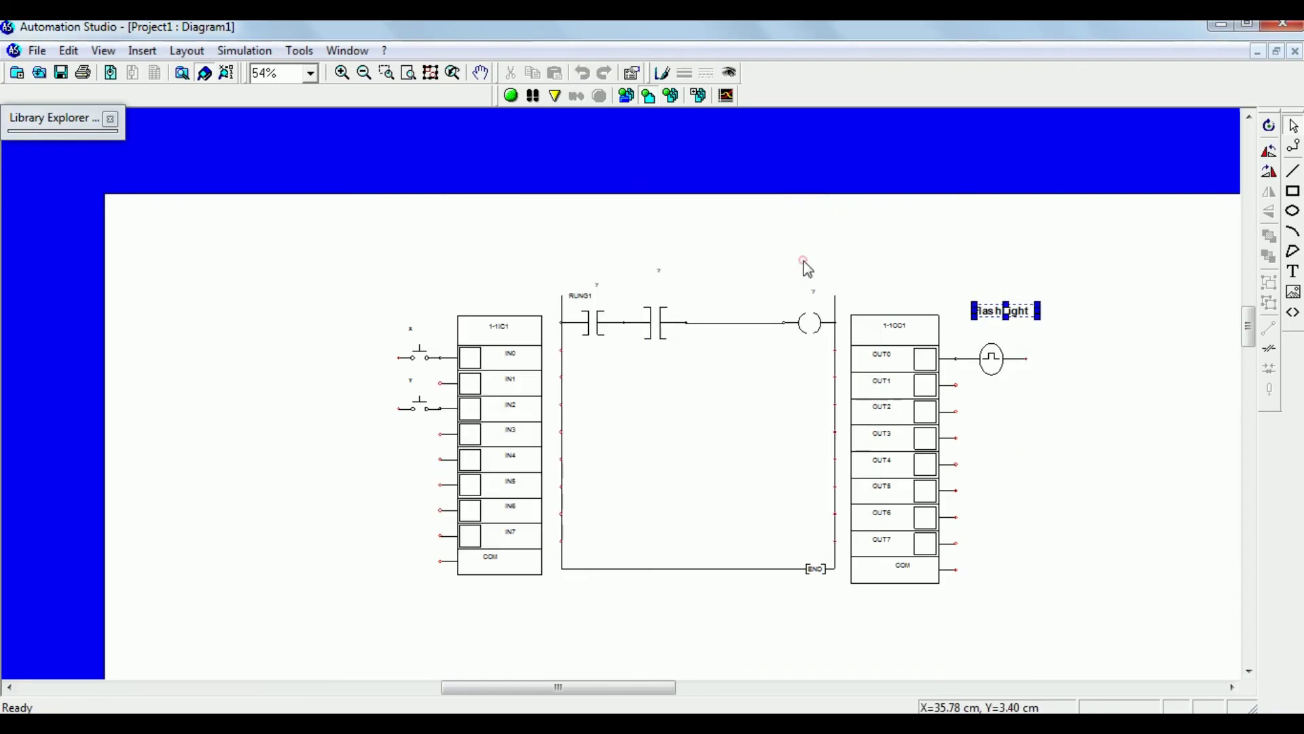
click(1109, 349)
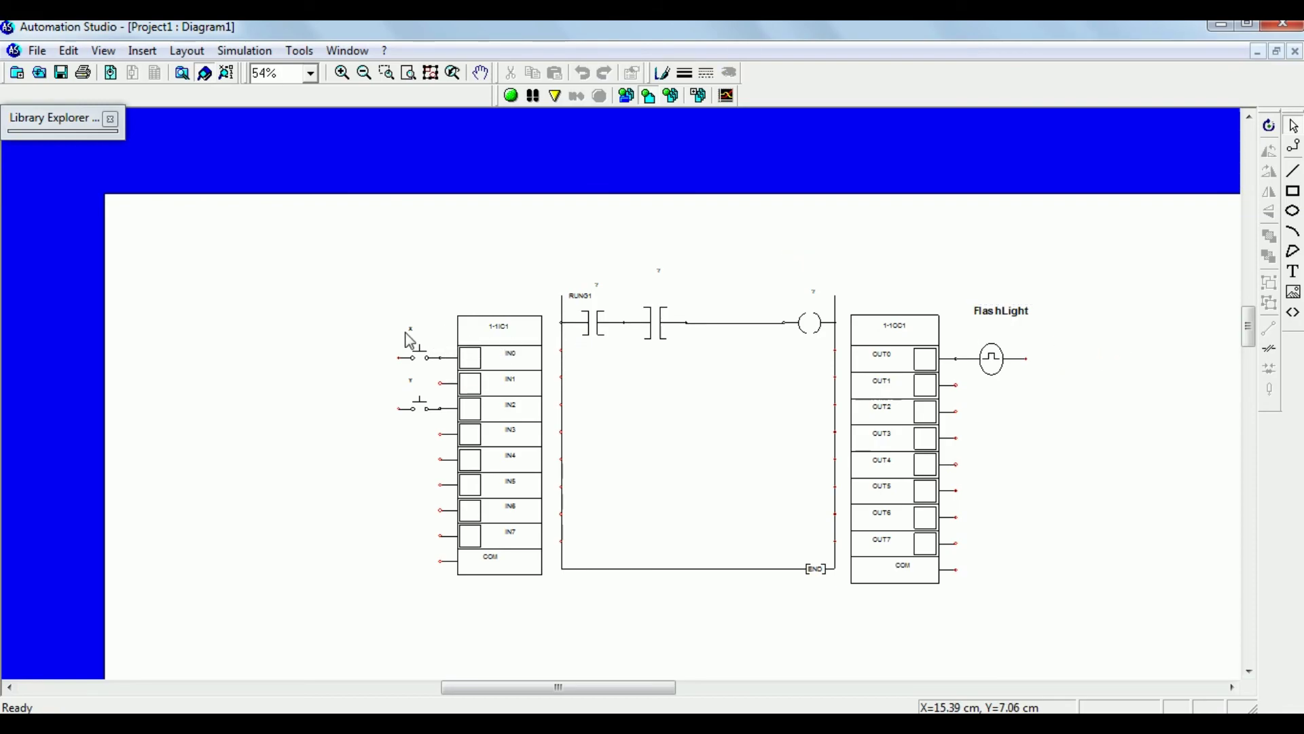
double_click(412, 332)
click(738, 353)
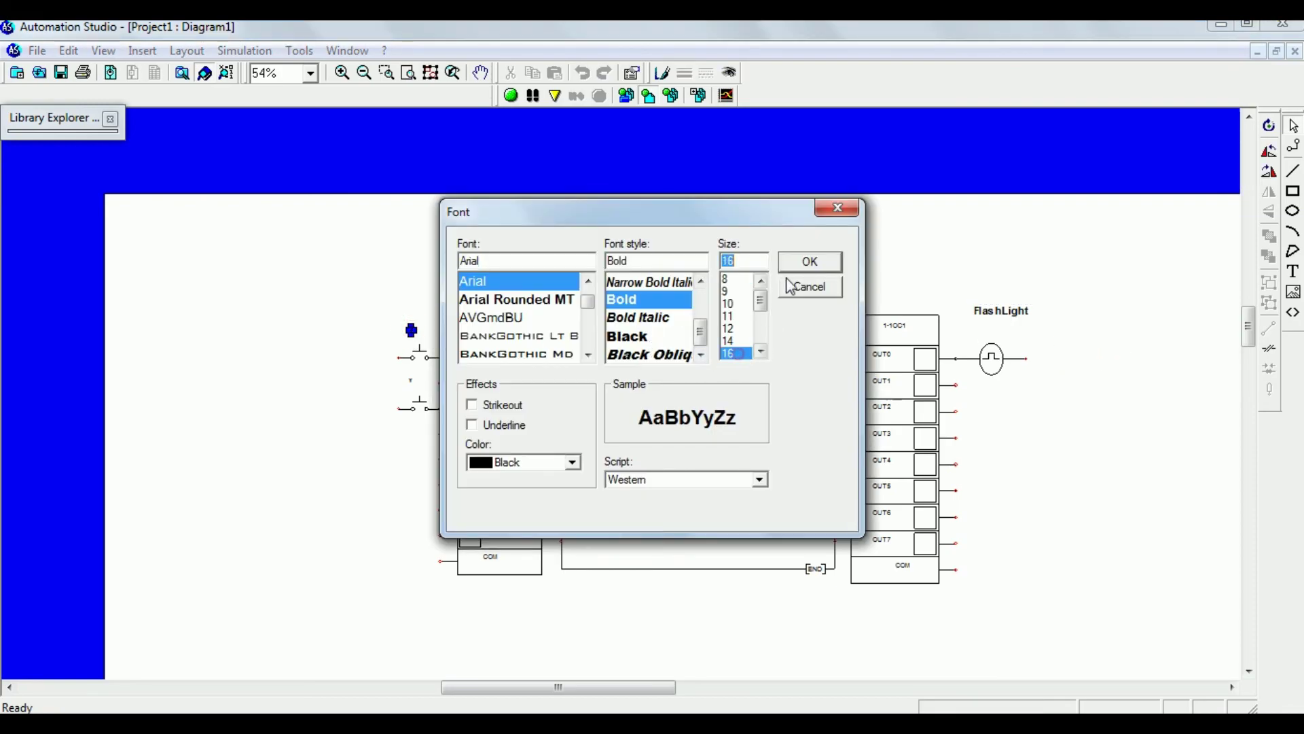
click(809, 261)
click(387, 440)
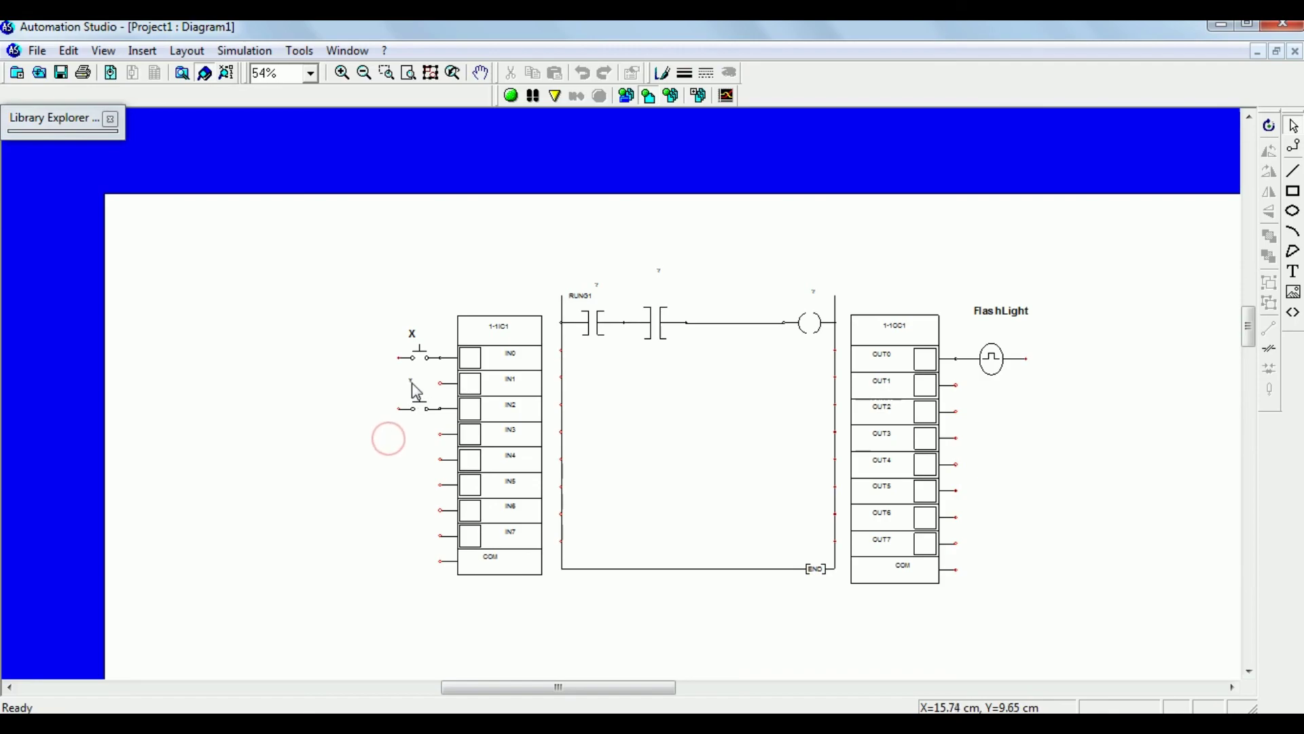
double_click(409, 382)
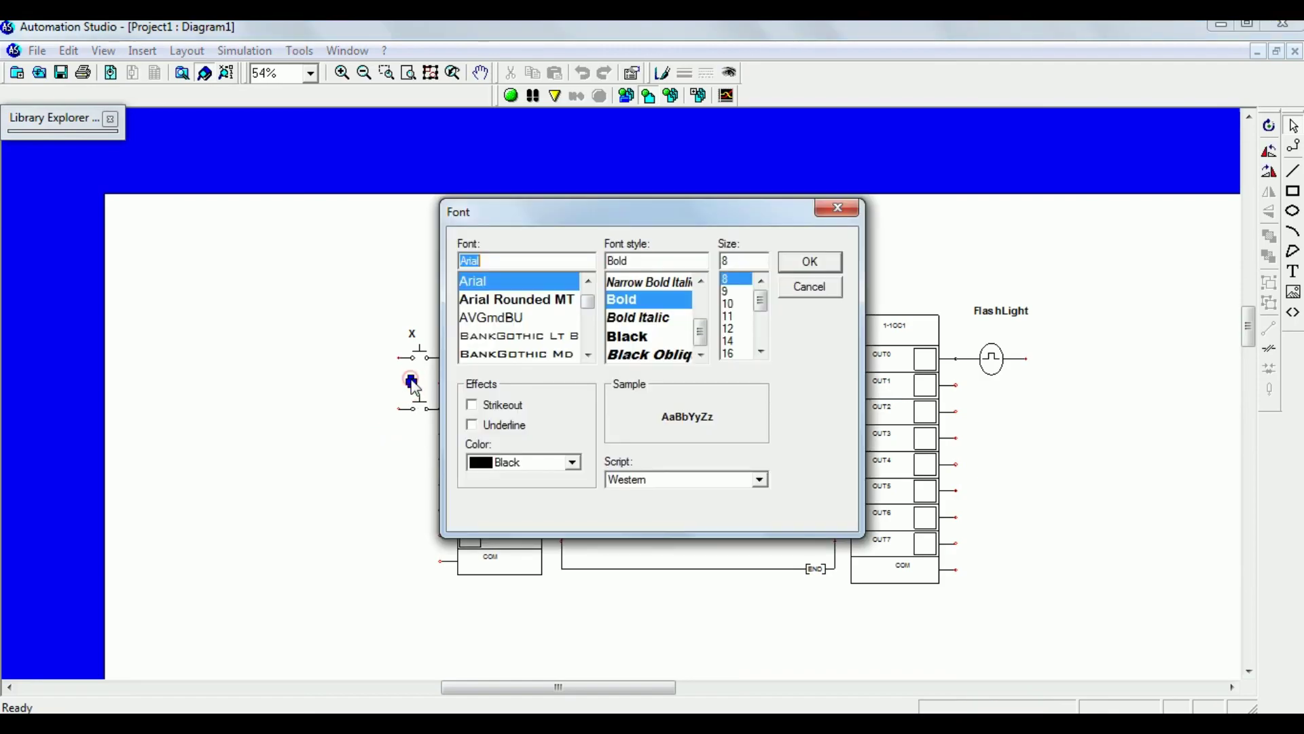
click(734, 353)
click(809, 261)
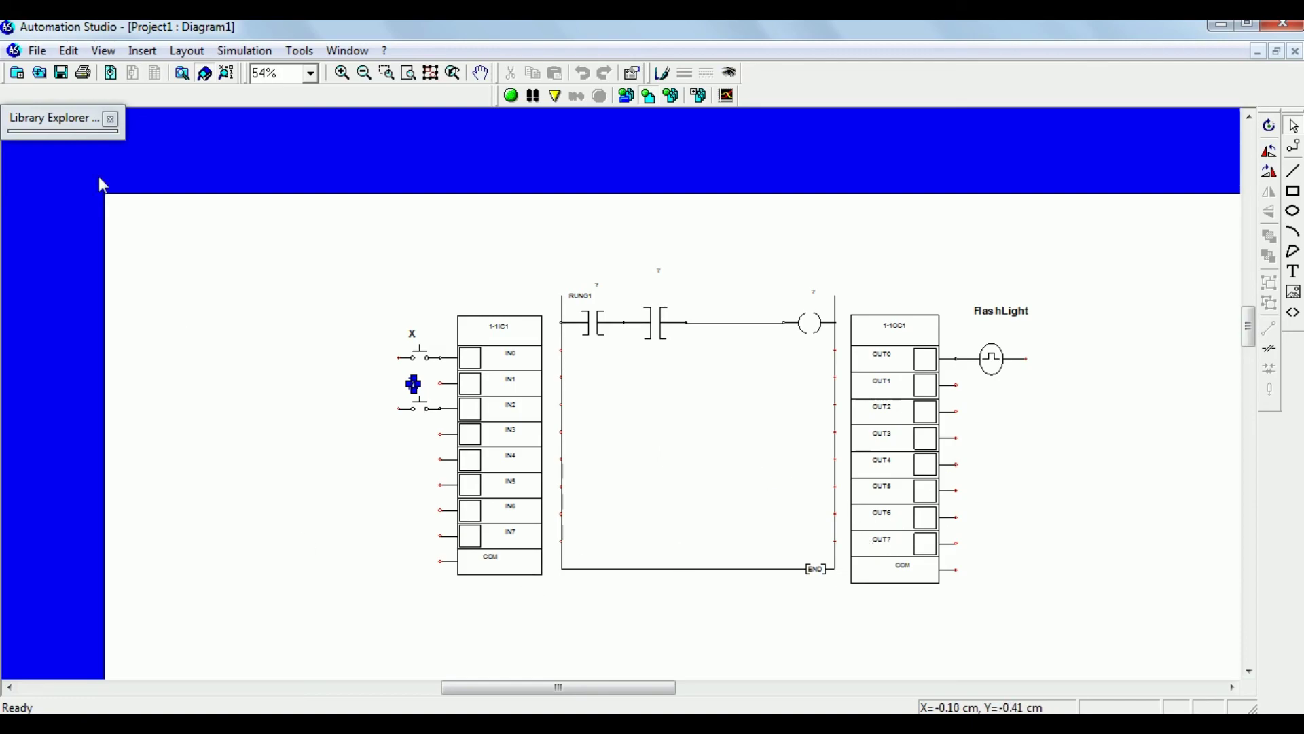
click(84, 122)
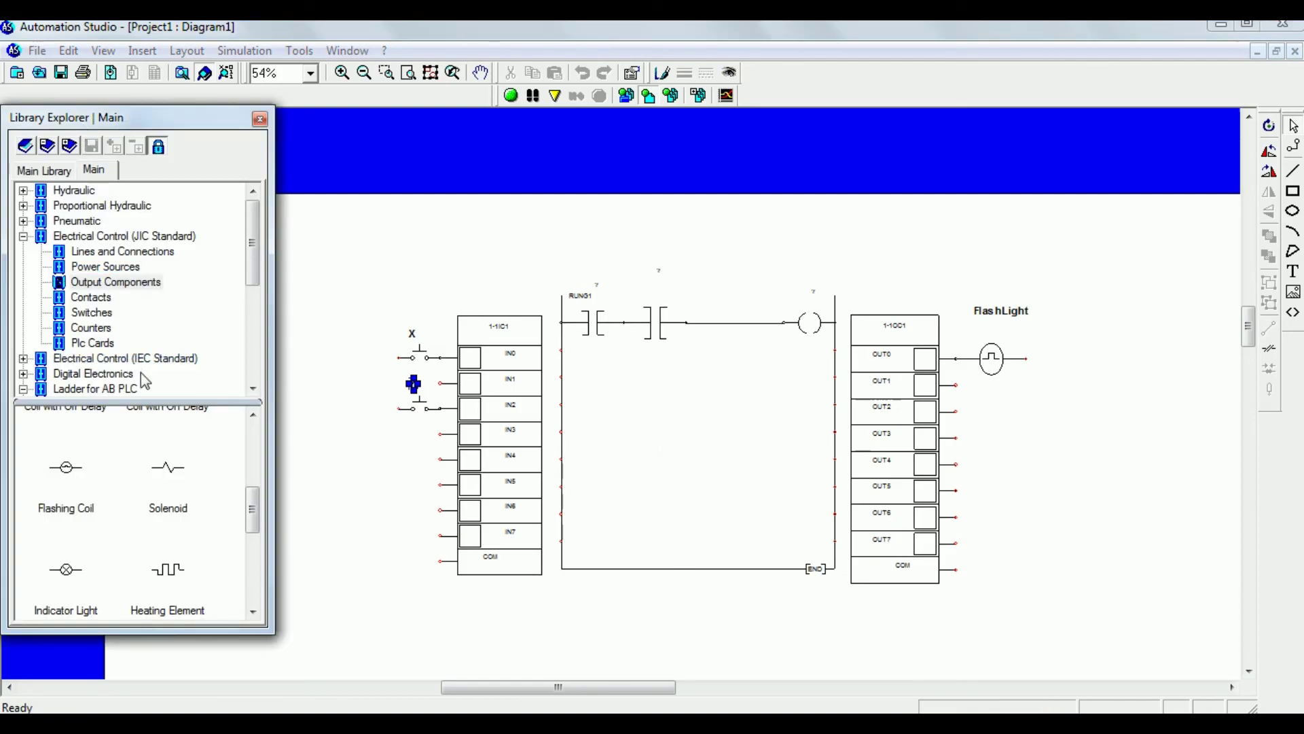
- Place a Power Supply 24 Volts beside the X pushbutton and wire it to both pushbuttons
click(105, 266)
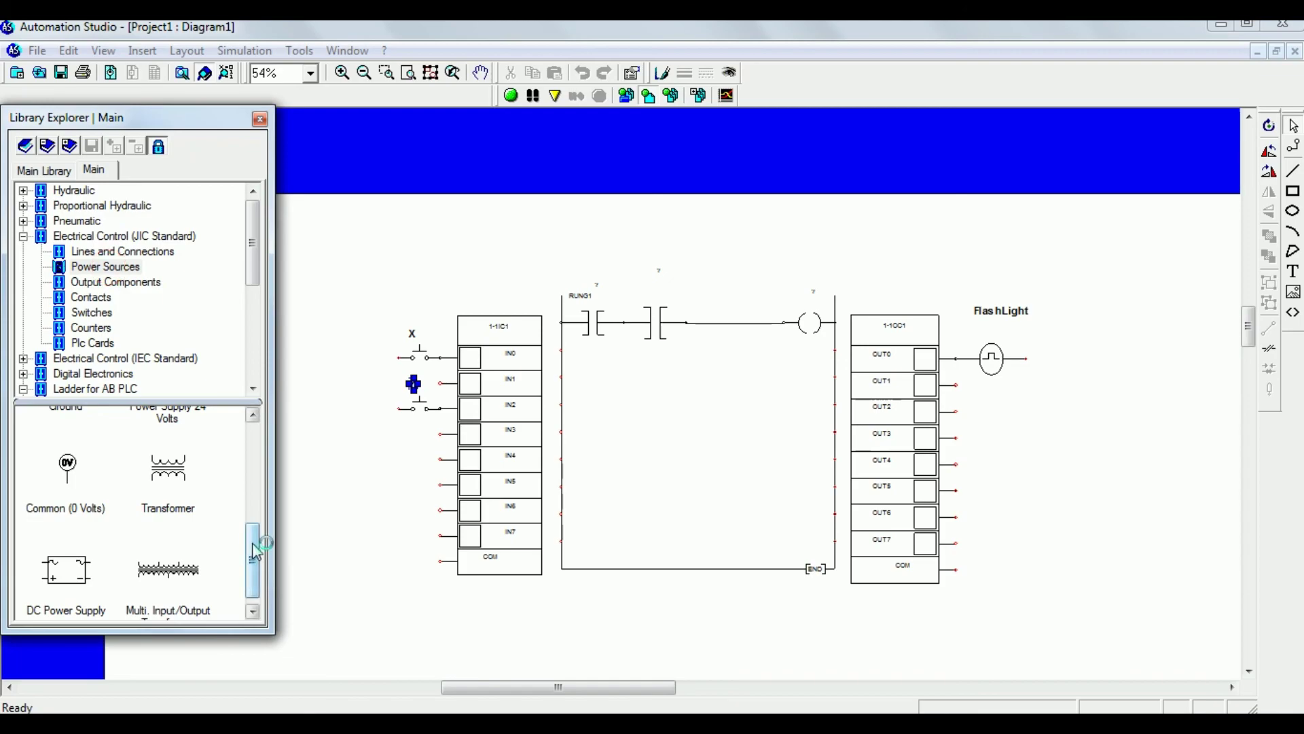
drag(257, 550, 255, 528)
drag(170, 432, 363, 338)
click(360, 401)
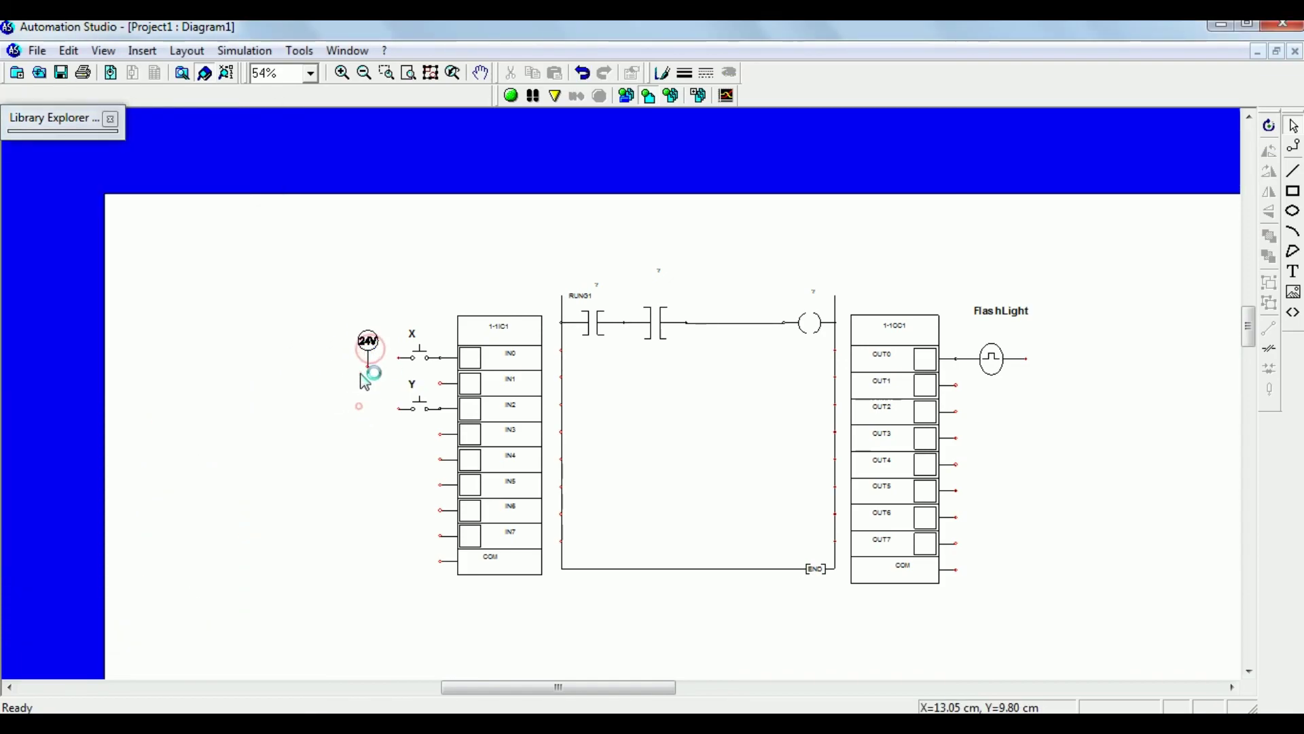
mouse_move(368, 340)
mouse_down()
mouse_move(398, 332)
mouse_move(377, 334)
mouse_move(398, 358)
mouse_up()
click(367, 438)
click(396, 371)
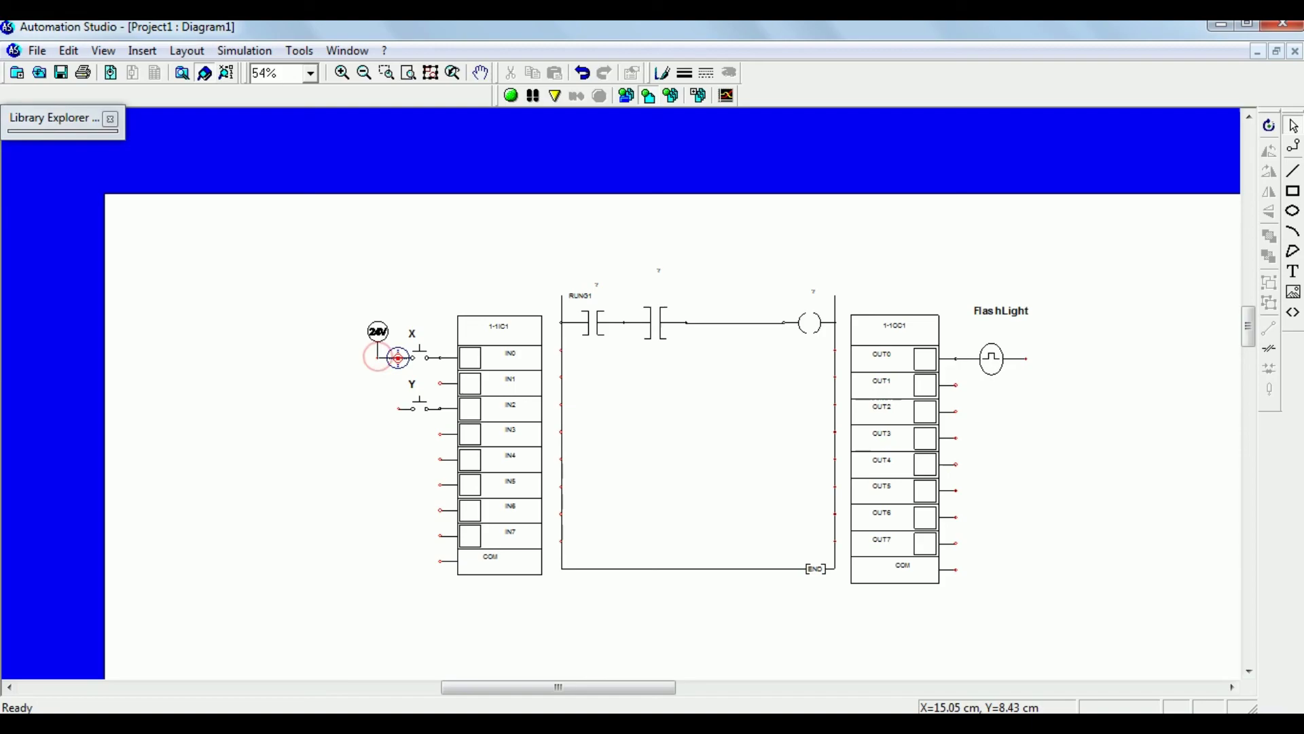
mouse_move(407, 409)
mouse_down()
mouse_move(385, 383)
mouse_move(399, 408)
mouse_up()
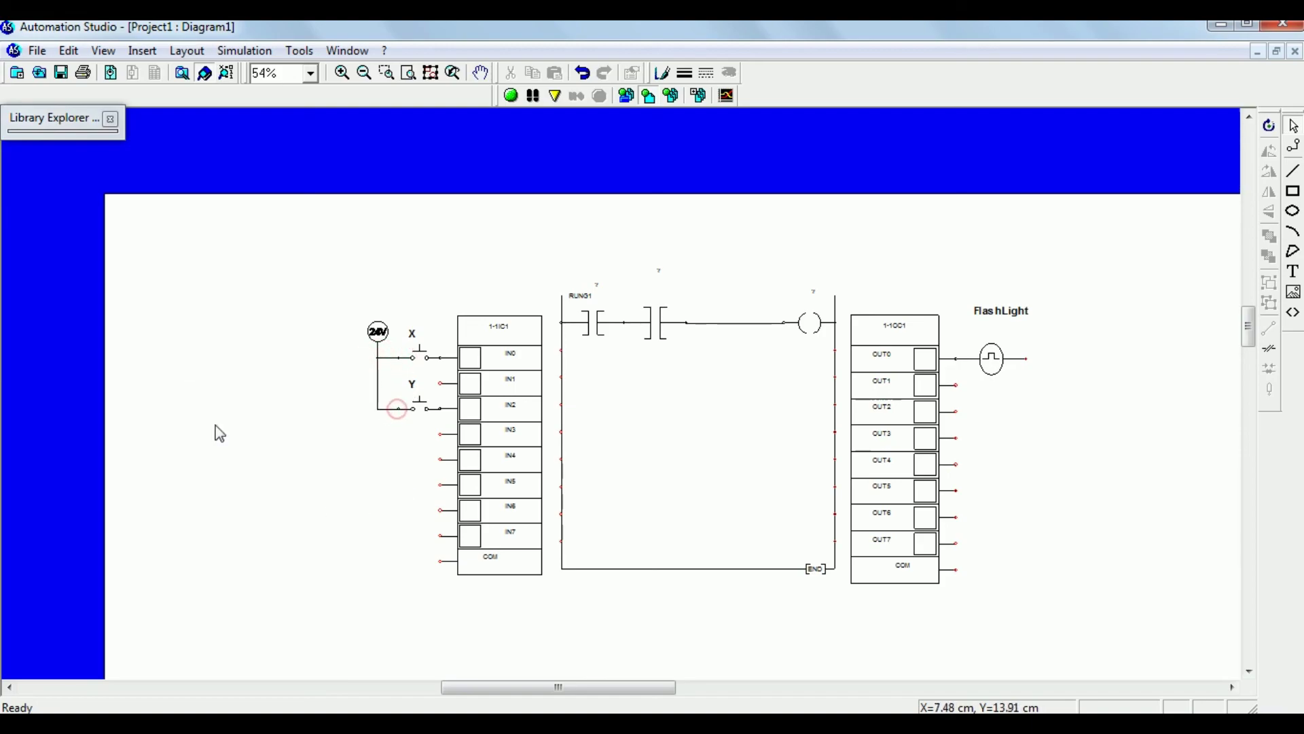
- Add a Common (0 Volts) near the input card and wire it to the input COM terminal
mouse_move(77, 140)
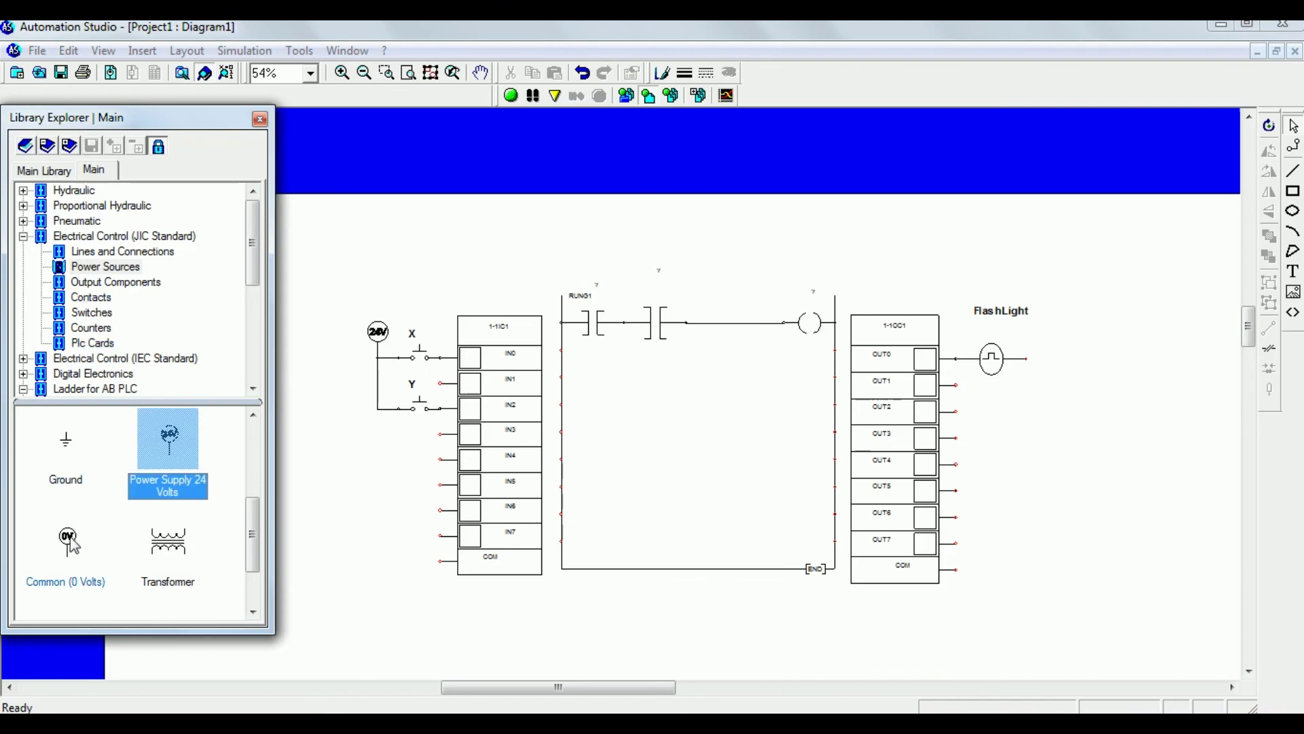
drag(74, 546, 402, 548)
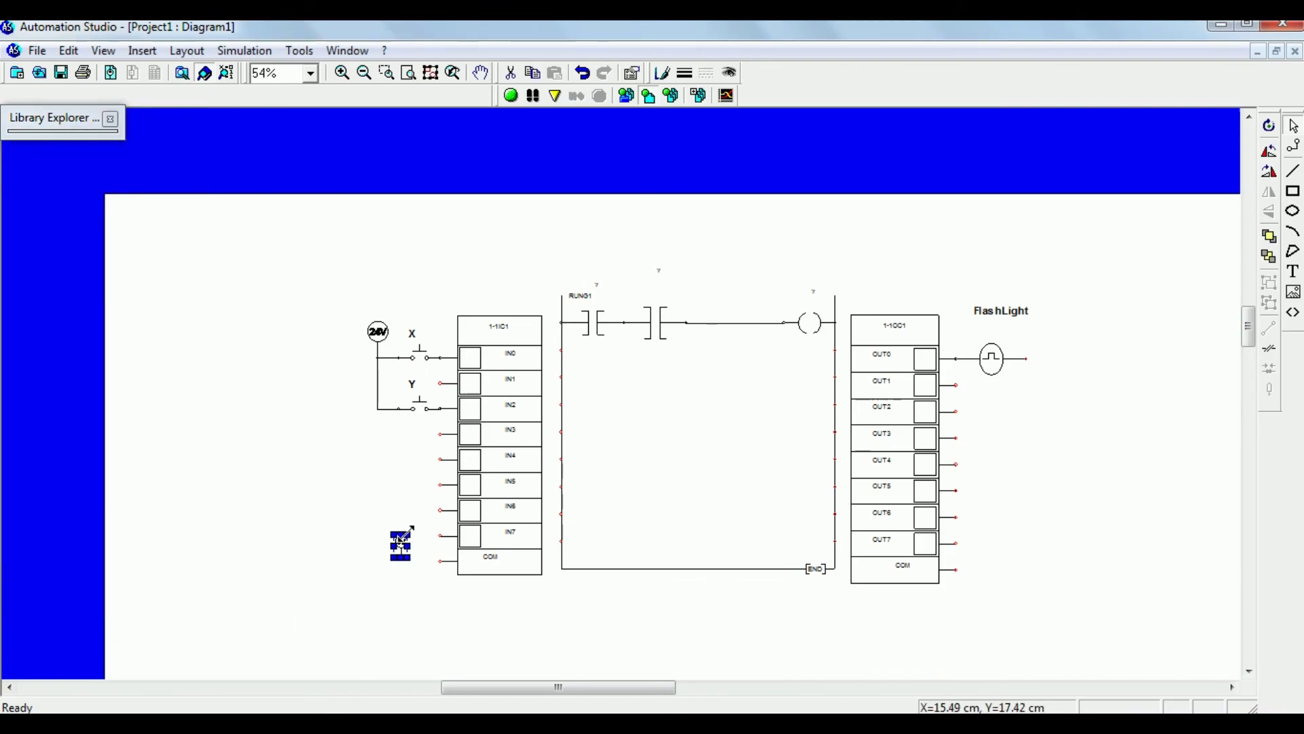
click(425, 574)
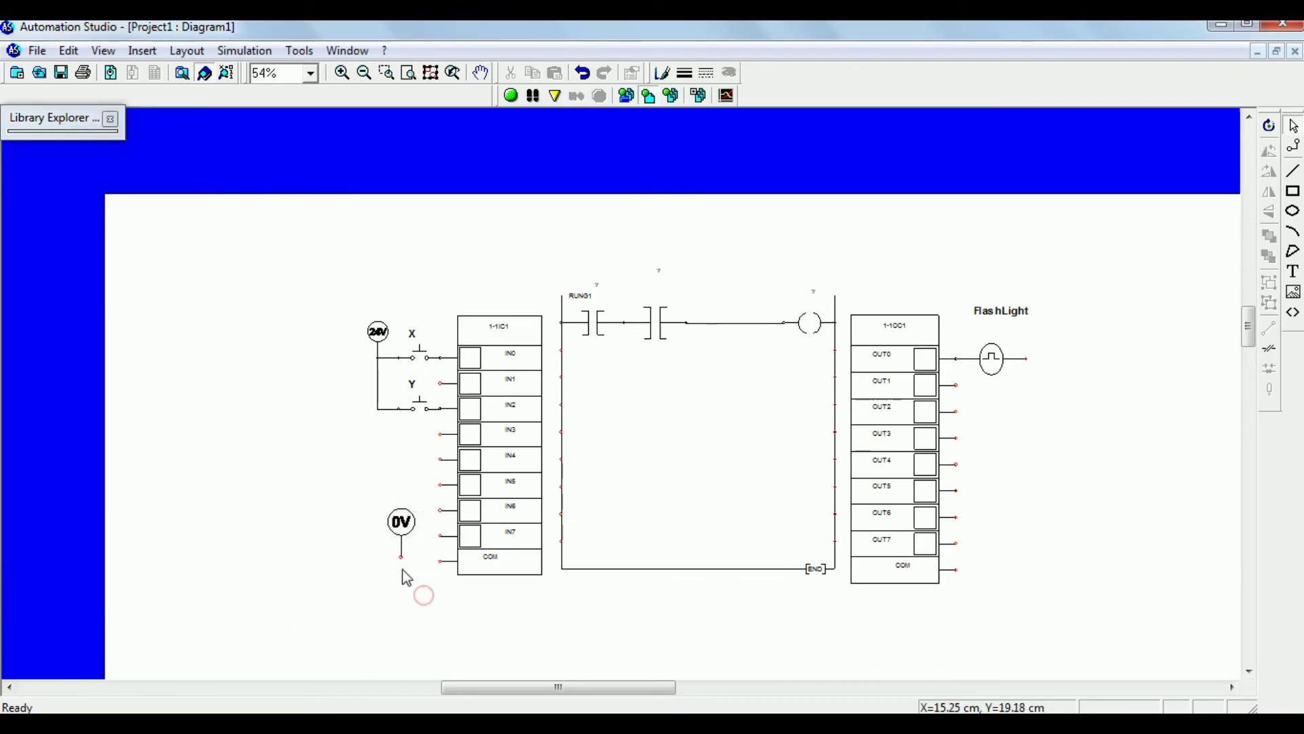
drag(402, 563, 439, 561)
- Copy the 24V supply beside the FlashLight and connect it to the FlashLight wire
click(382, 340)
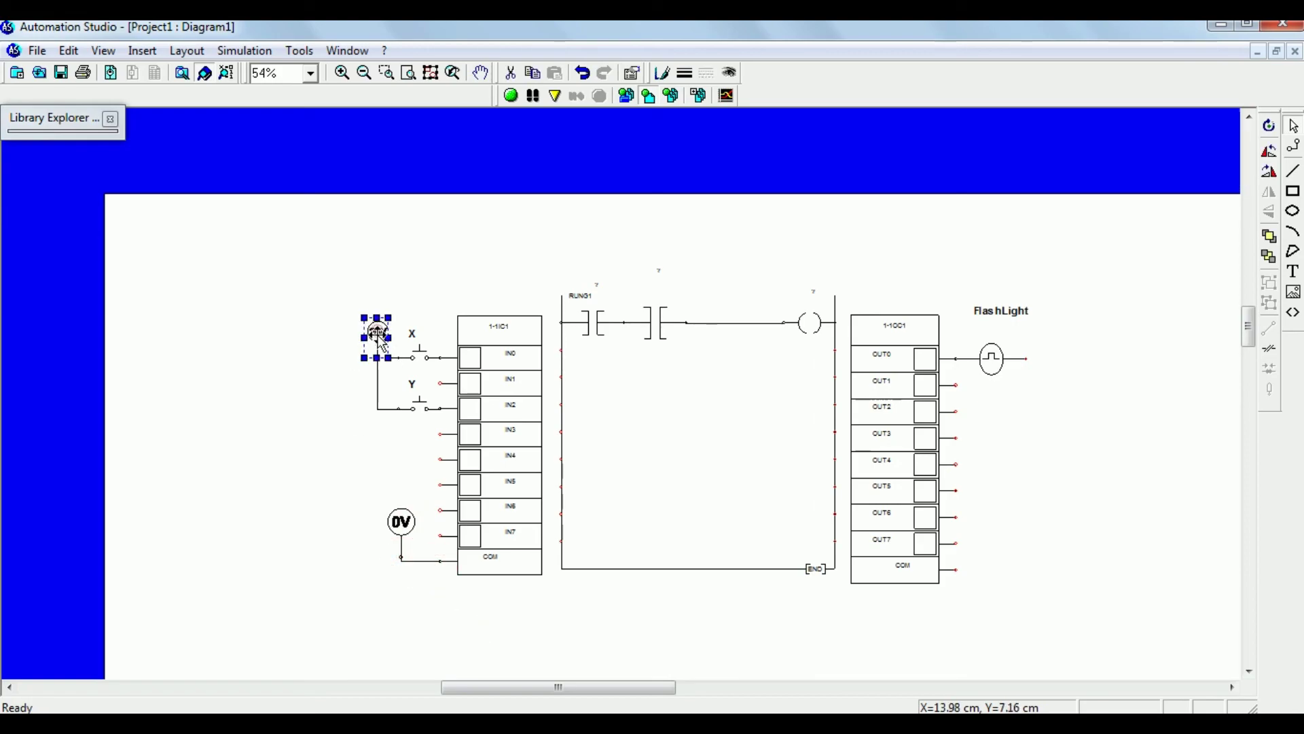
drag(379, 338, 382, 353)
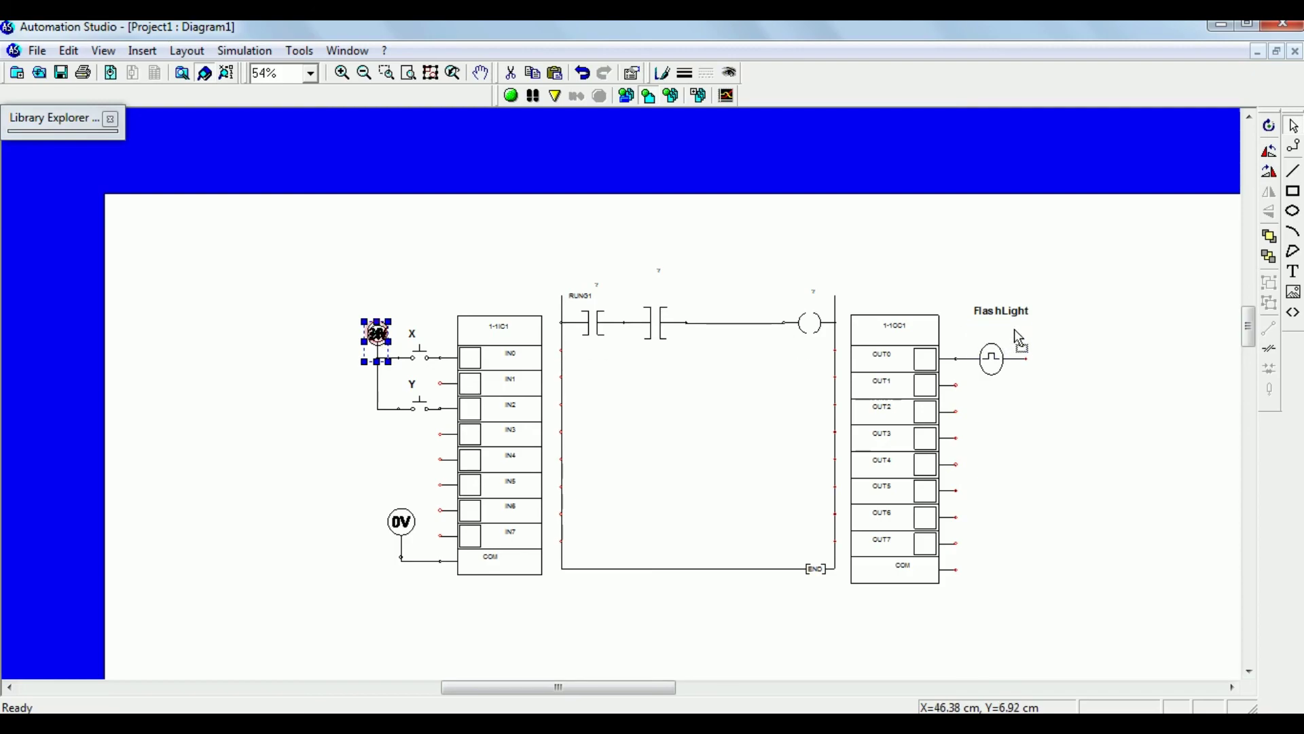
drag(1031, 345, 1031, 345)
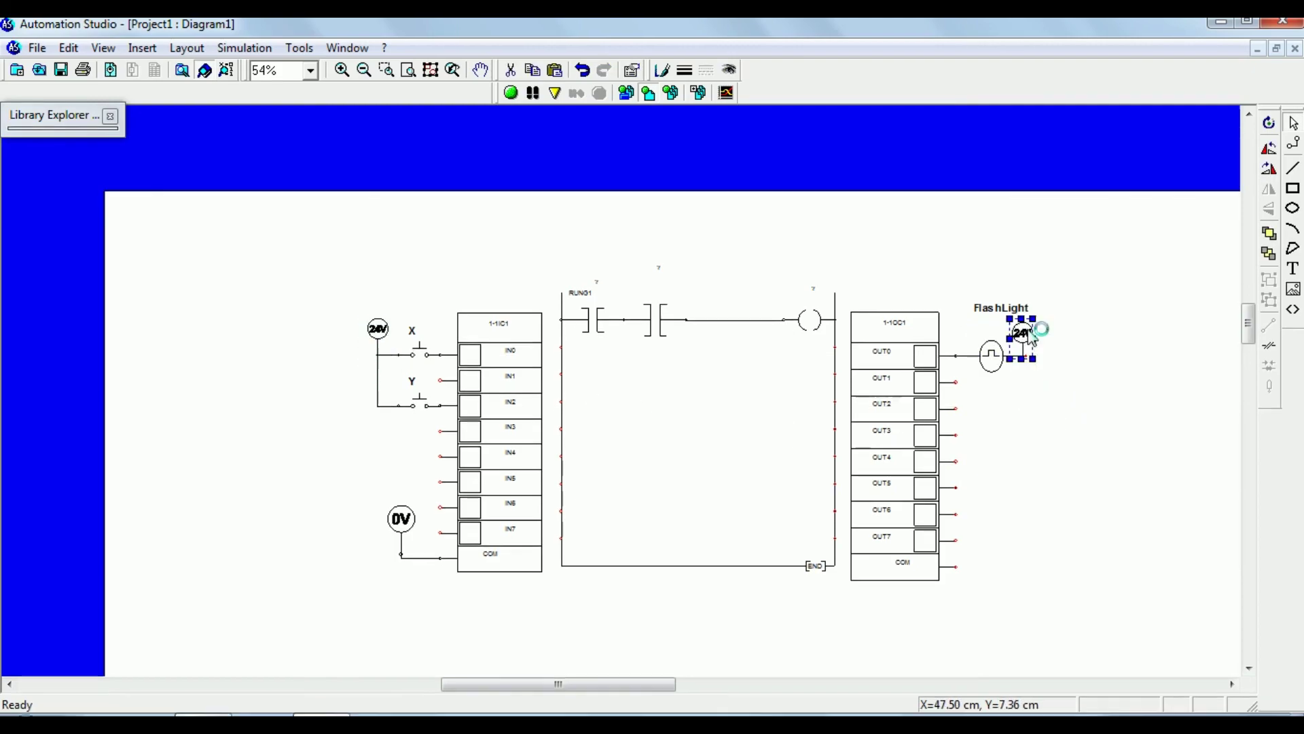
drag(1031, 336, 1027, 300)
scroll(1041, 416, up, 1)
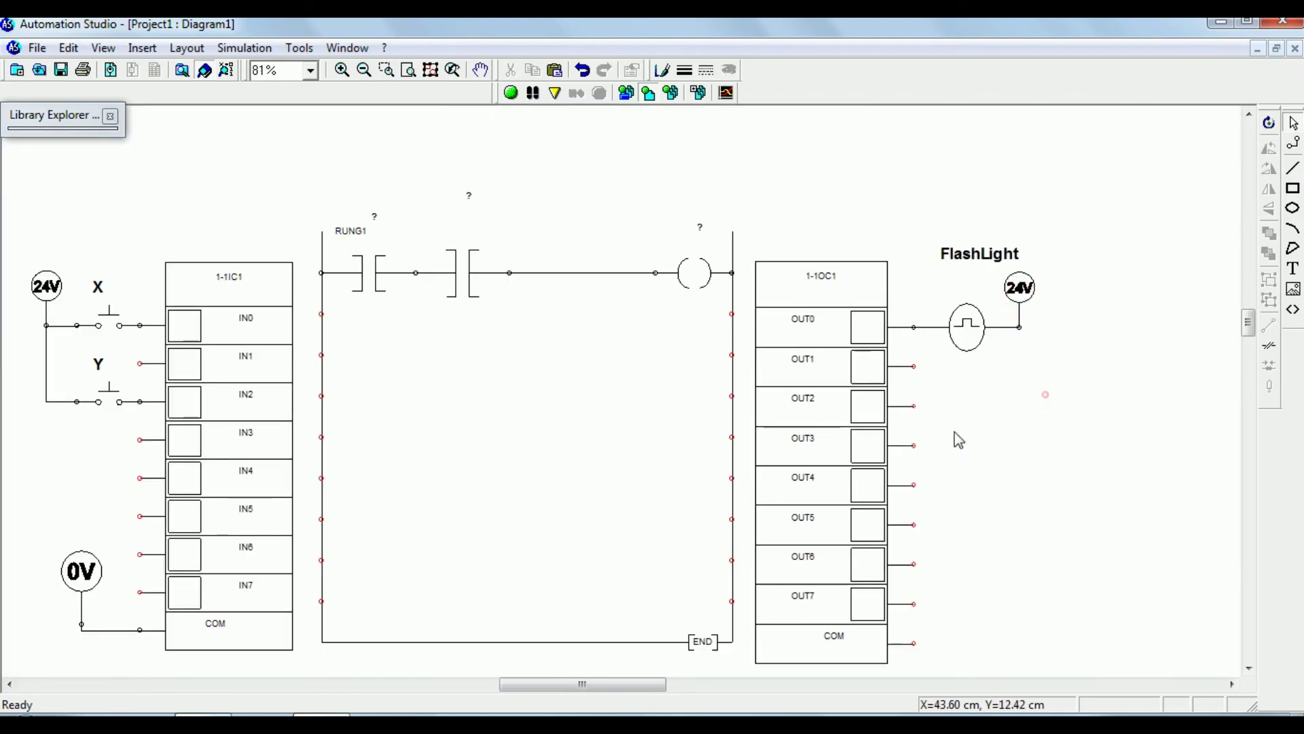
- Copy the 0V common beside the output card and wire it to the output COM terminal
click(83, 574)
drag(84, 575, 89, 561)
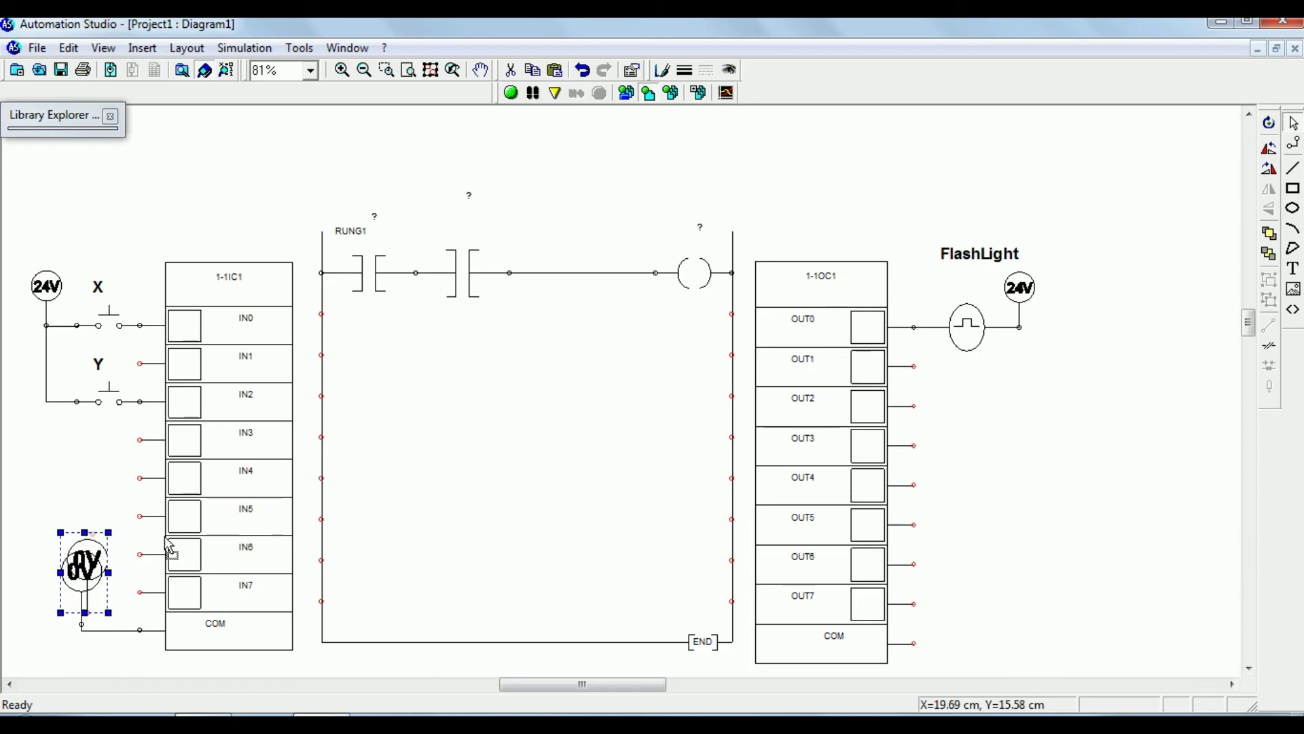
drag(170, 549, 967, 579)
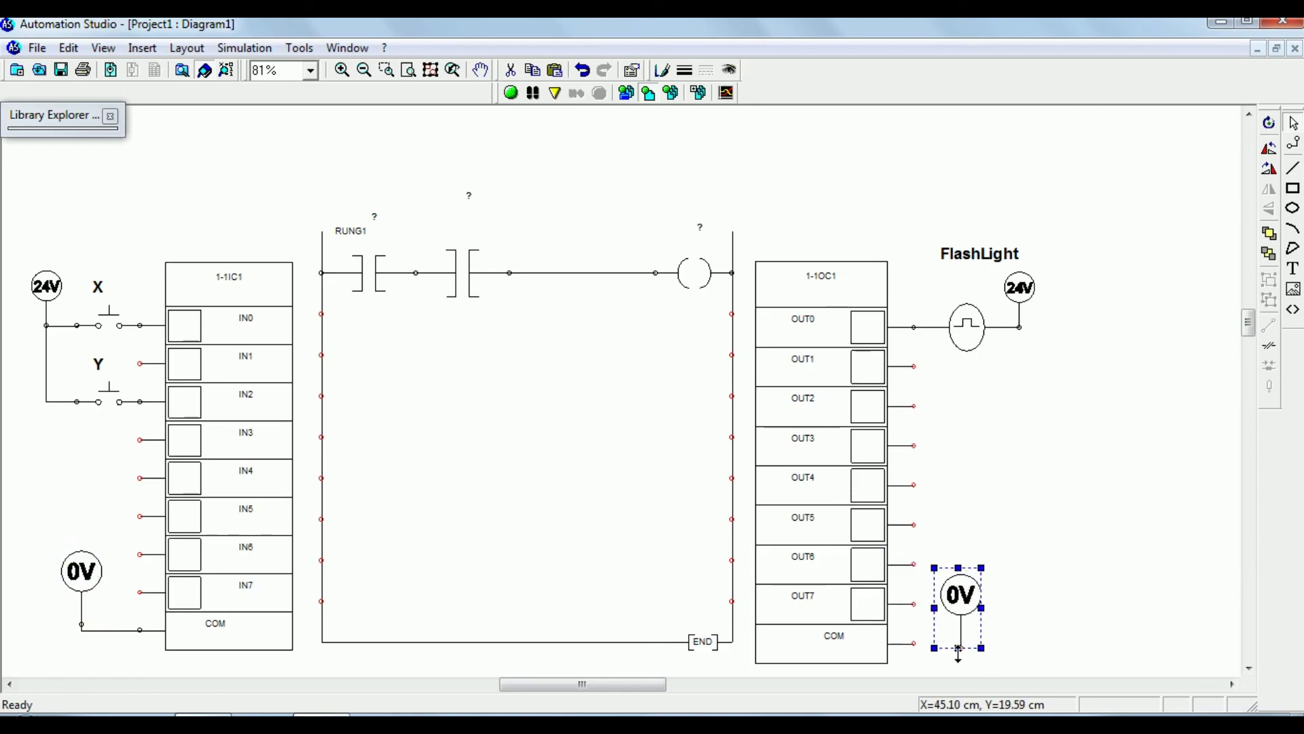
click(916, 663)
click(914, 642)
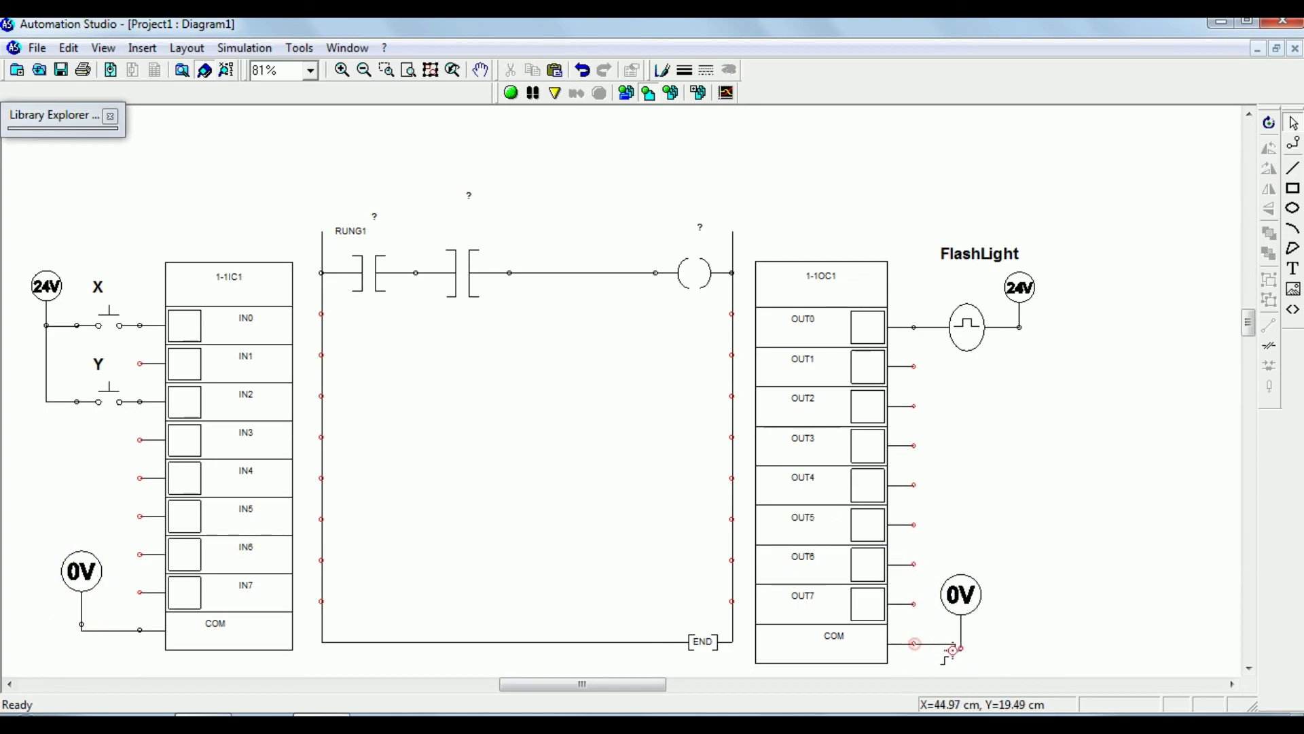
click(960, 648)
scroll(852, 631, down, 1)
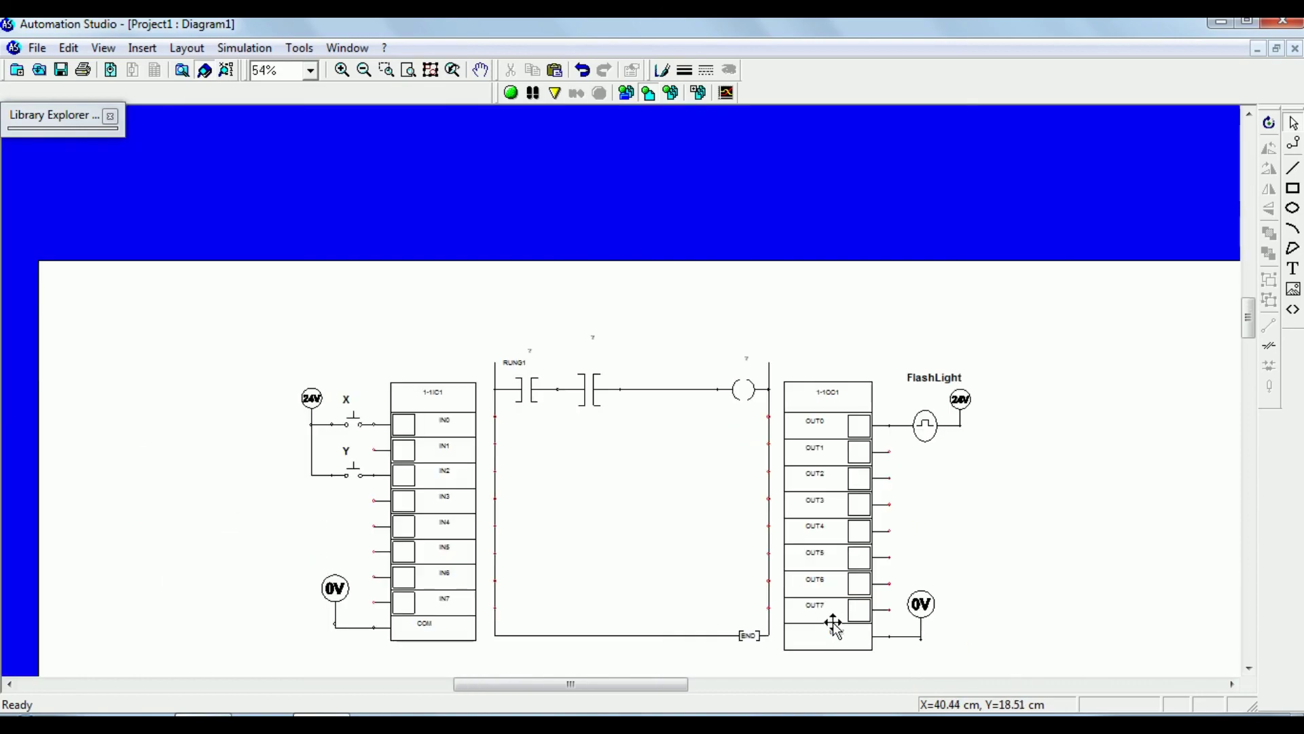
scroll(1250, 336, down, 3)
scroll(1253, 343, down, 1)
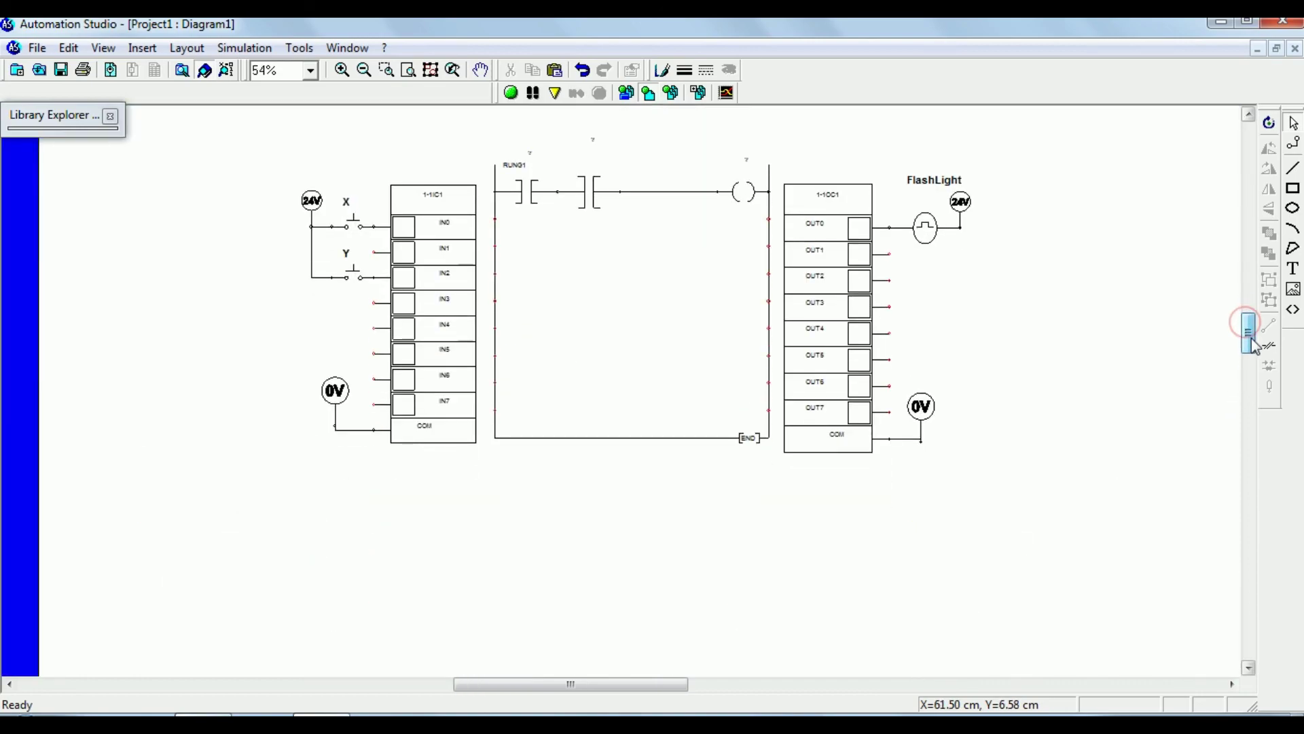
scroll(1249, 335, up, 3)
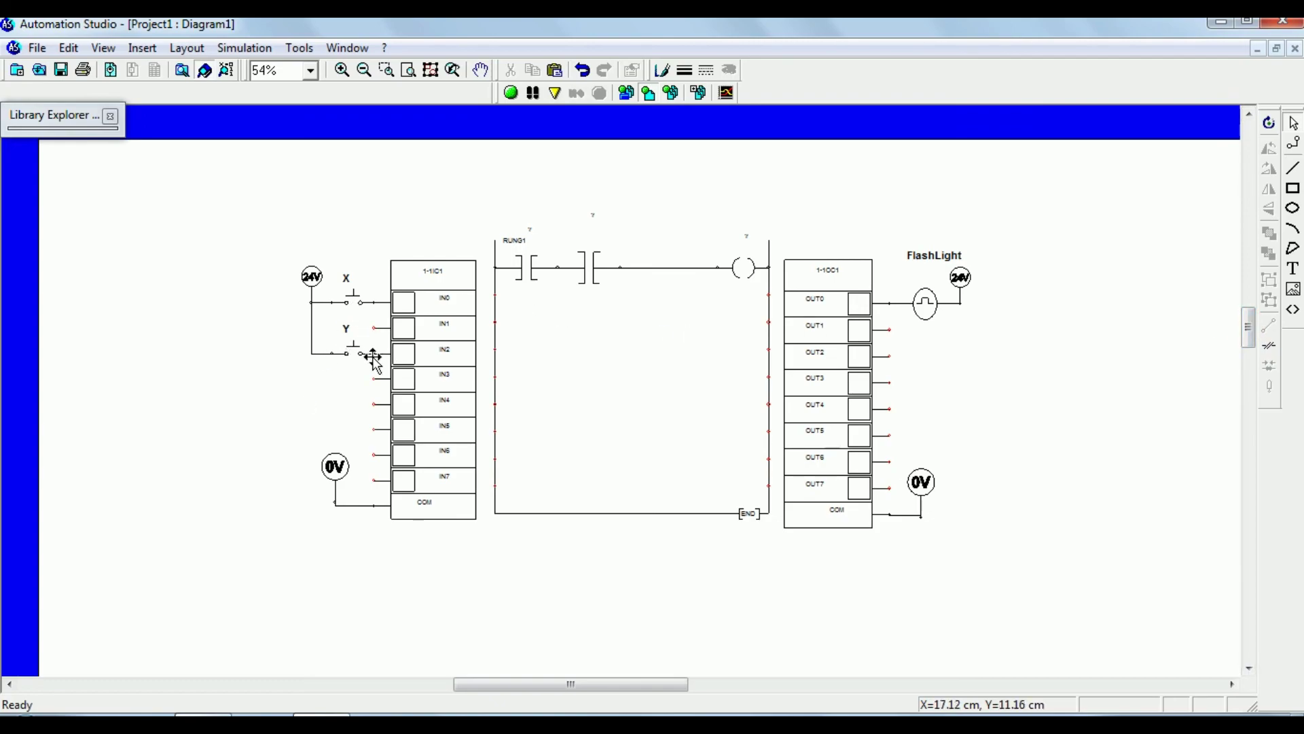
- Link the first rung contact to input variable IN0 in its properties
double_click(535, 268)
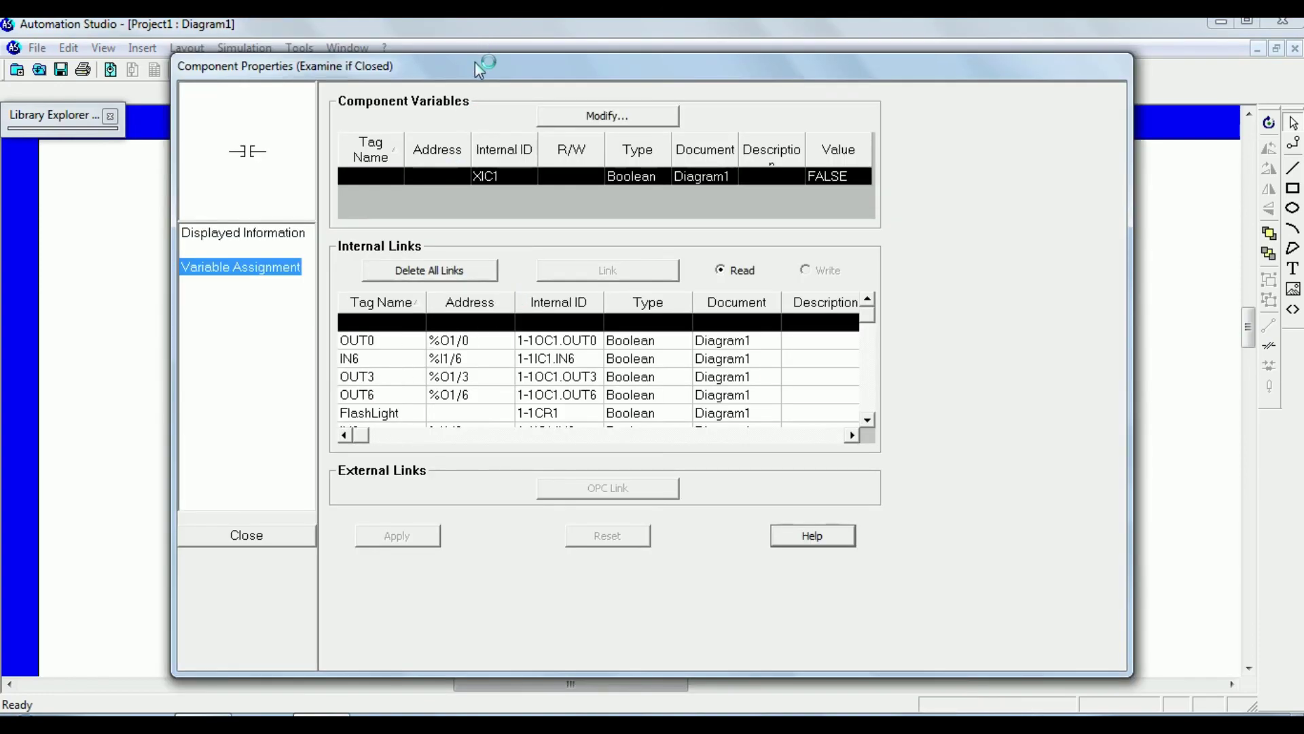
drag(479, 68, 896, 60)
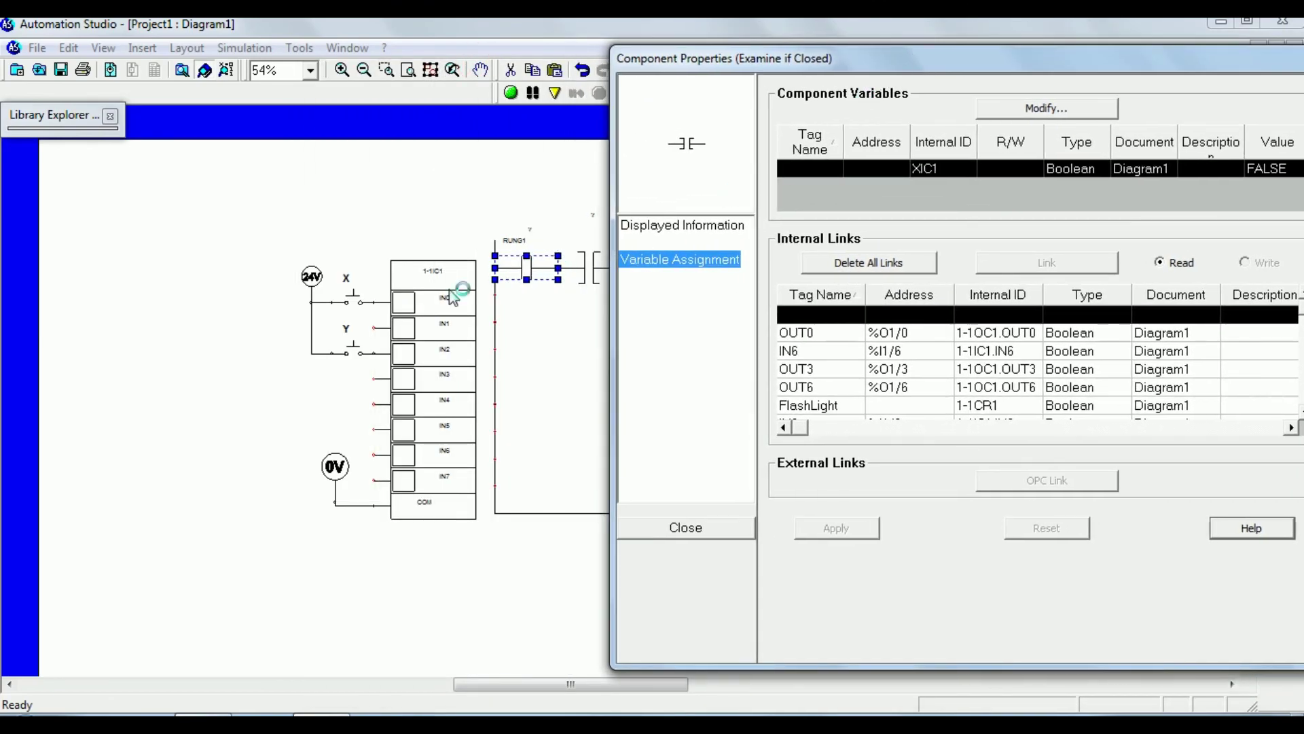
double_click(813, 386)
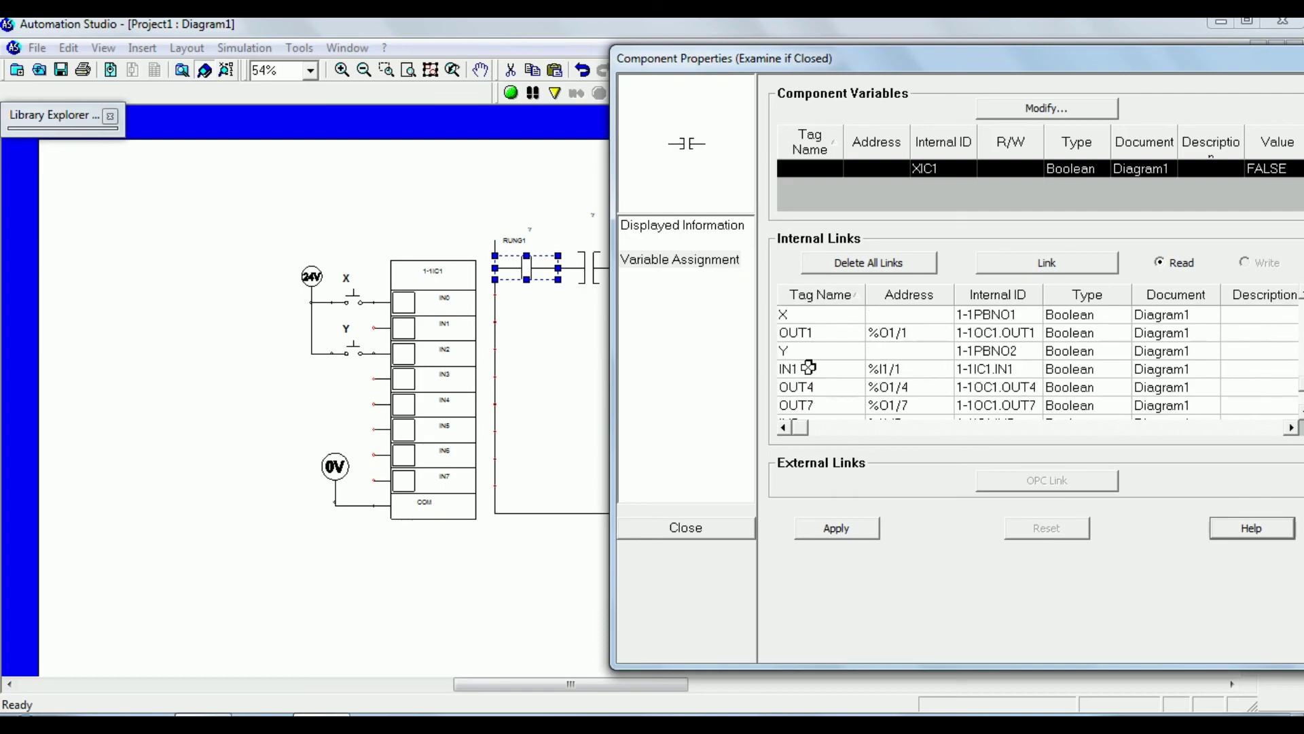
scroll(812, 374, down, 2)
click(805, 390)
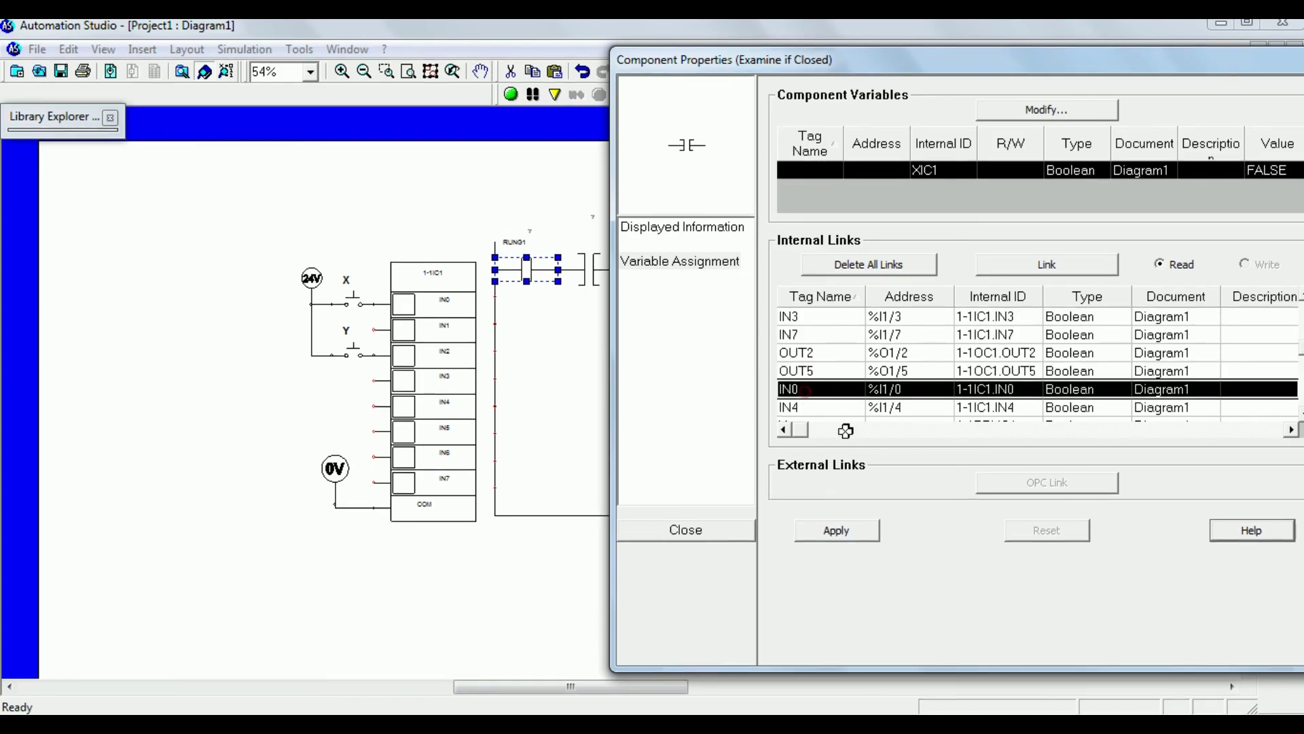
click(841, 531)
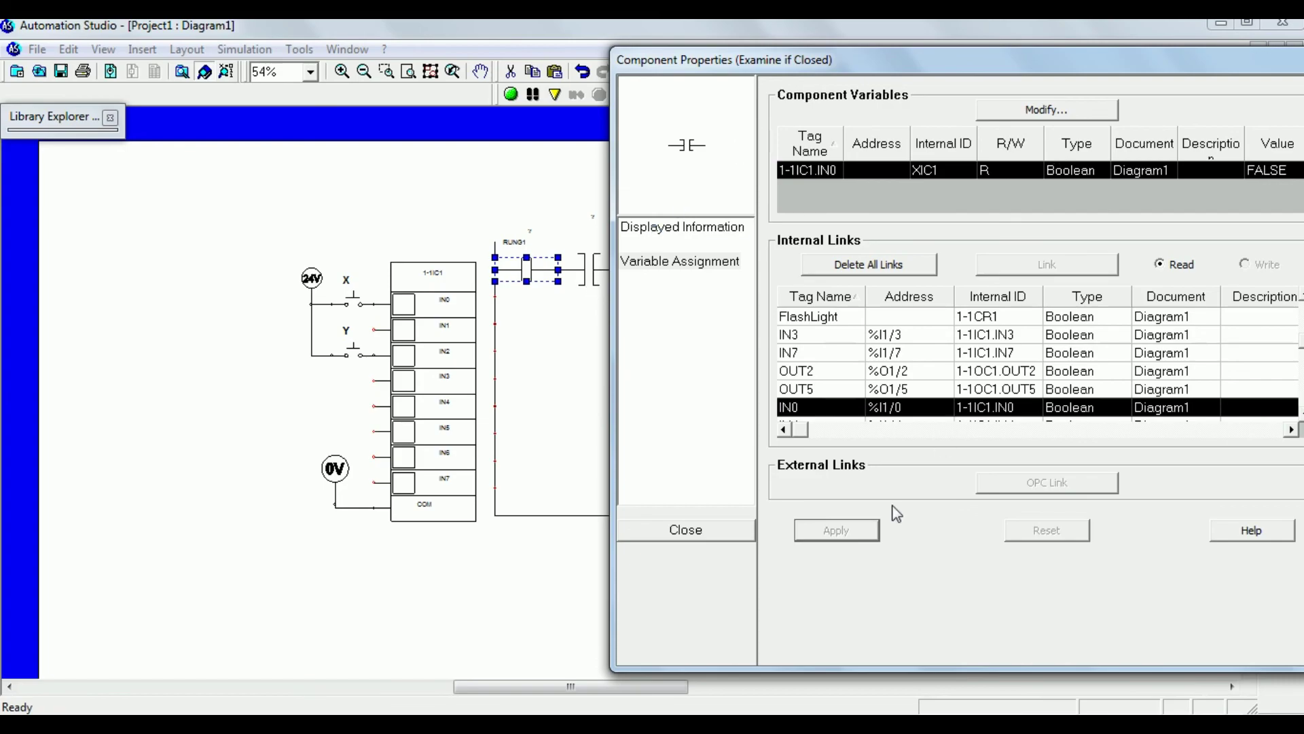
click(685, 529)
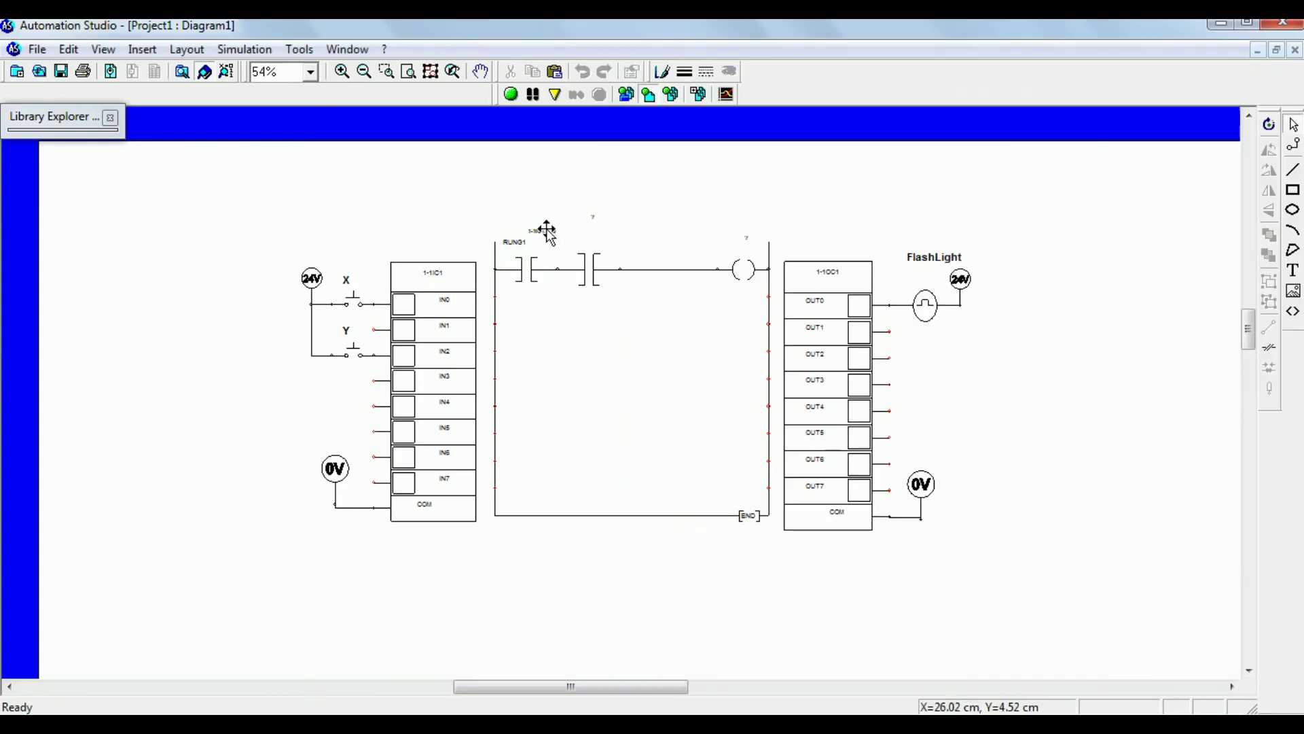
- Set the 1-1IC1.IN0 label to font size 16 and move it below the contact
double_click(547, 230)
click(729, 352)
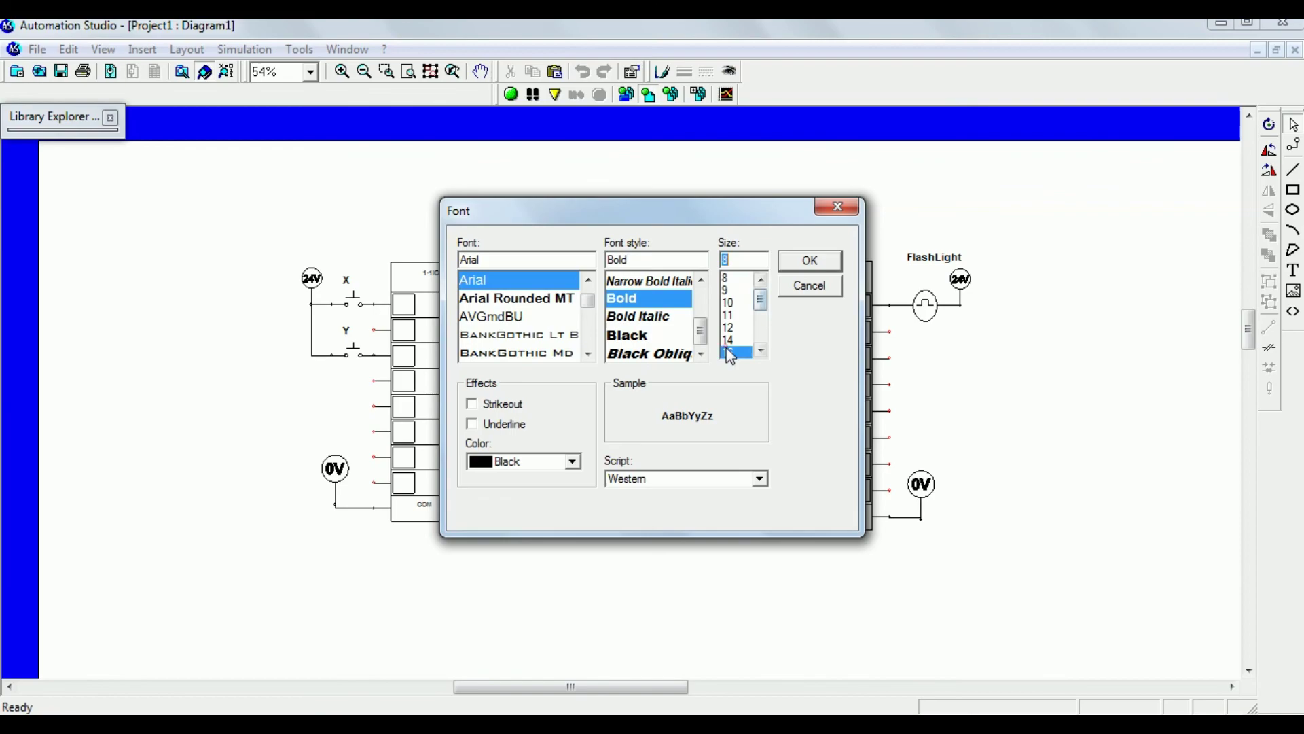
click(809, 260)
drag(553, 231, 520, 287)
click(549, 330)
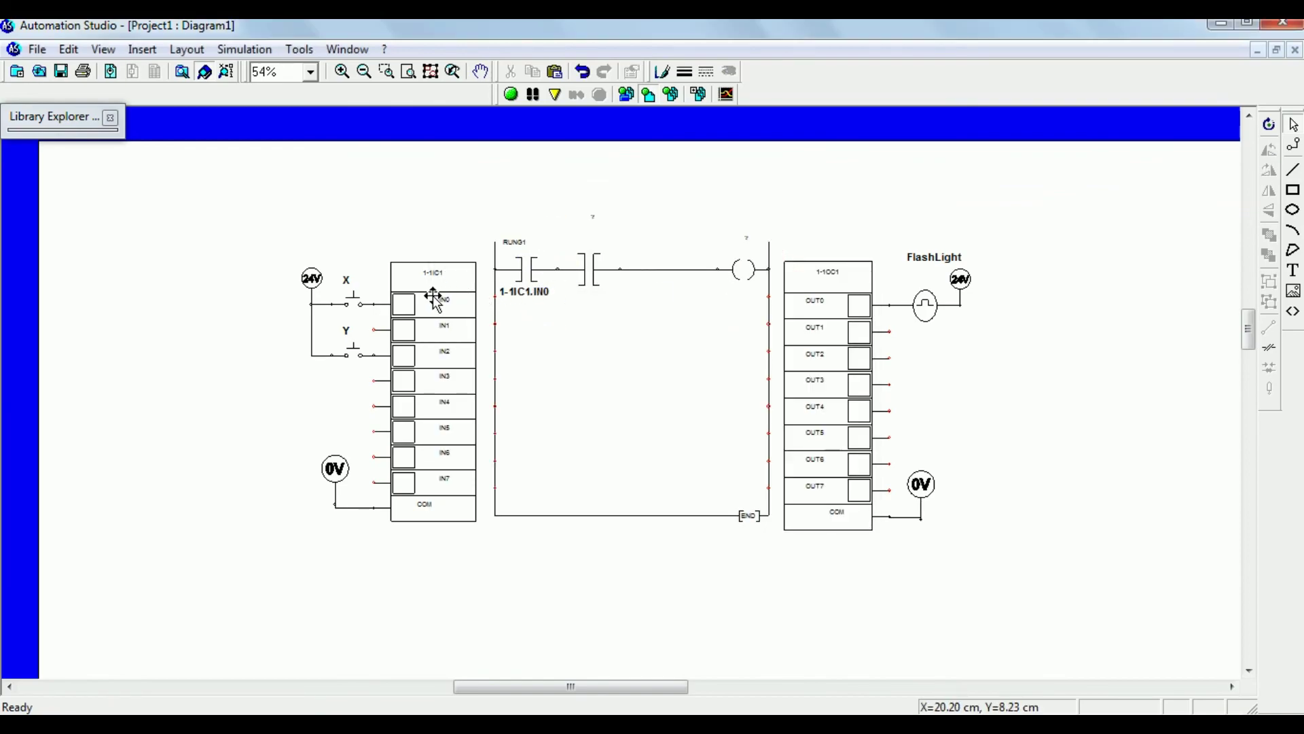
- Link the second rung contact to input IN2 through Internal Links
double_click(590, 266)
drag(489, 76, 923, 80)
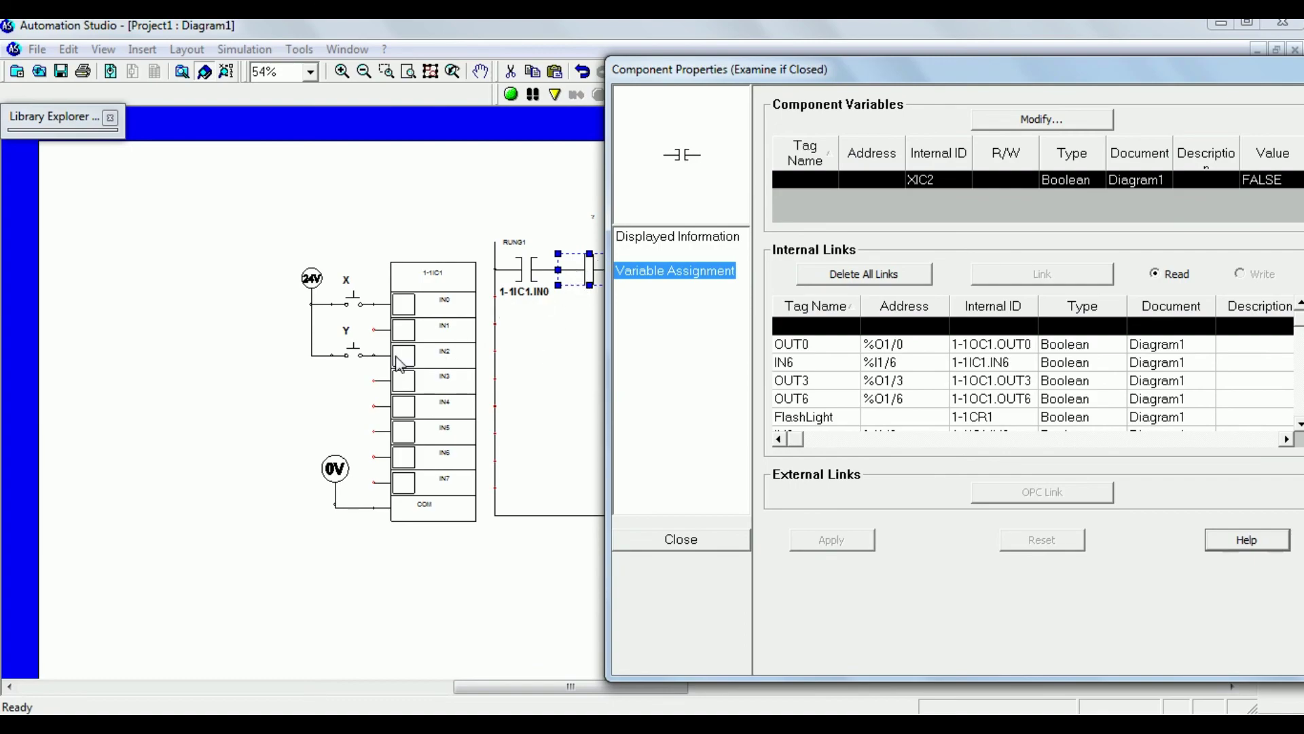
click(796, 379)
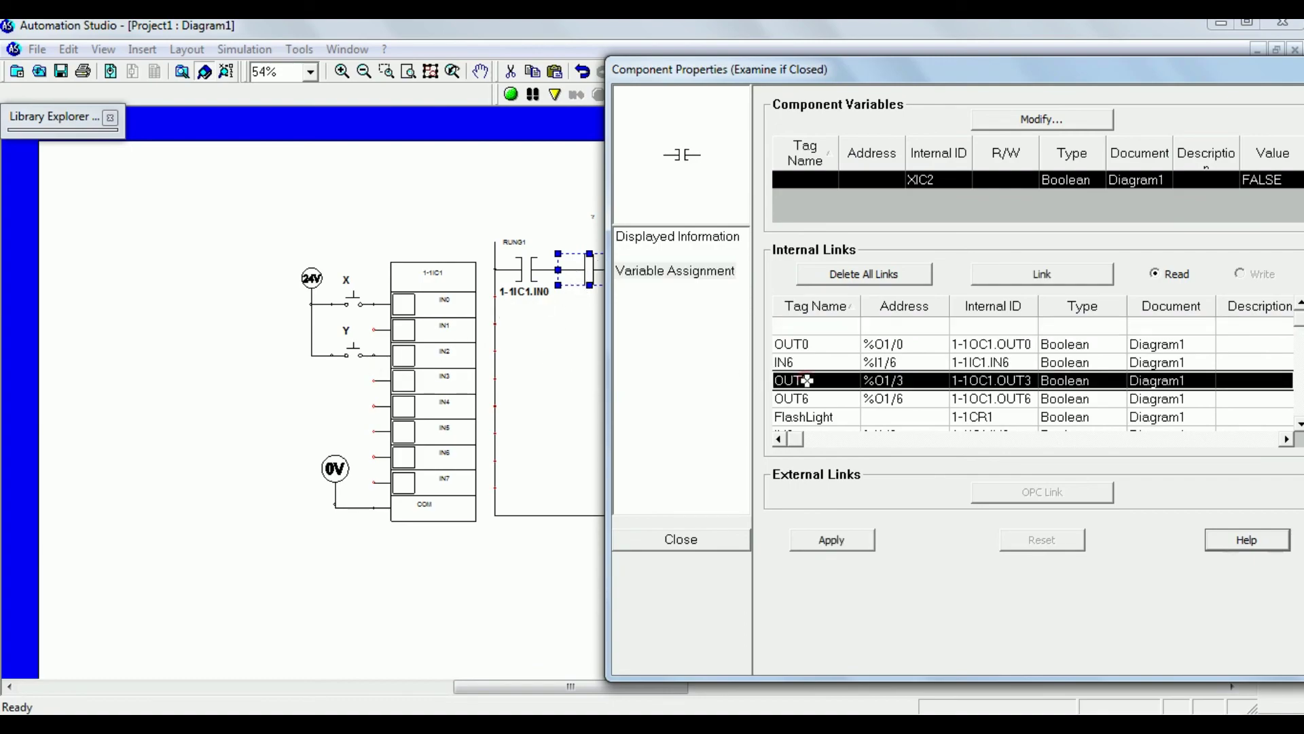
scroll(807, 385, down, 3)
scroll(806, 385, down, 5)
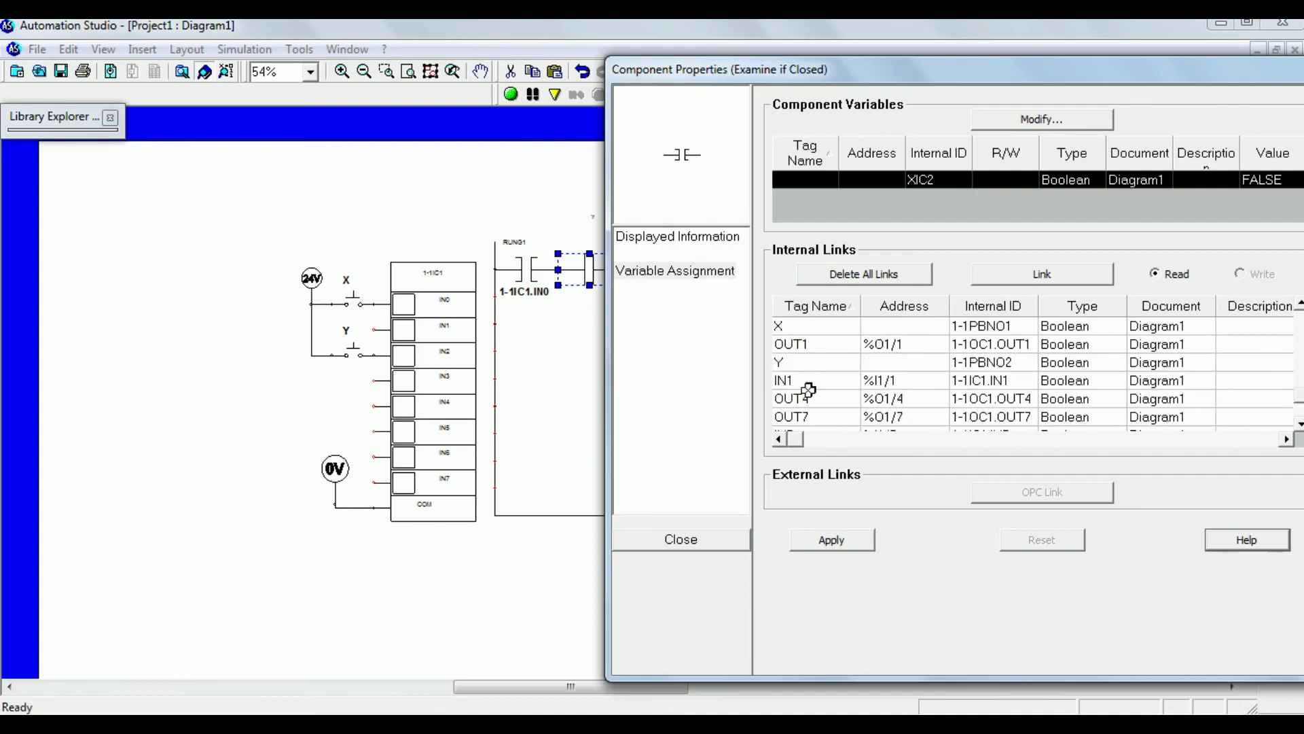
click(800, 418)
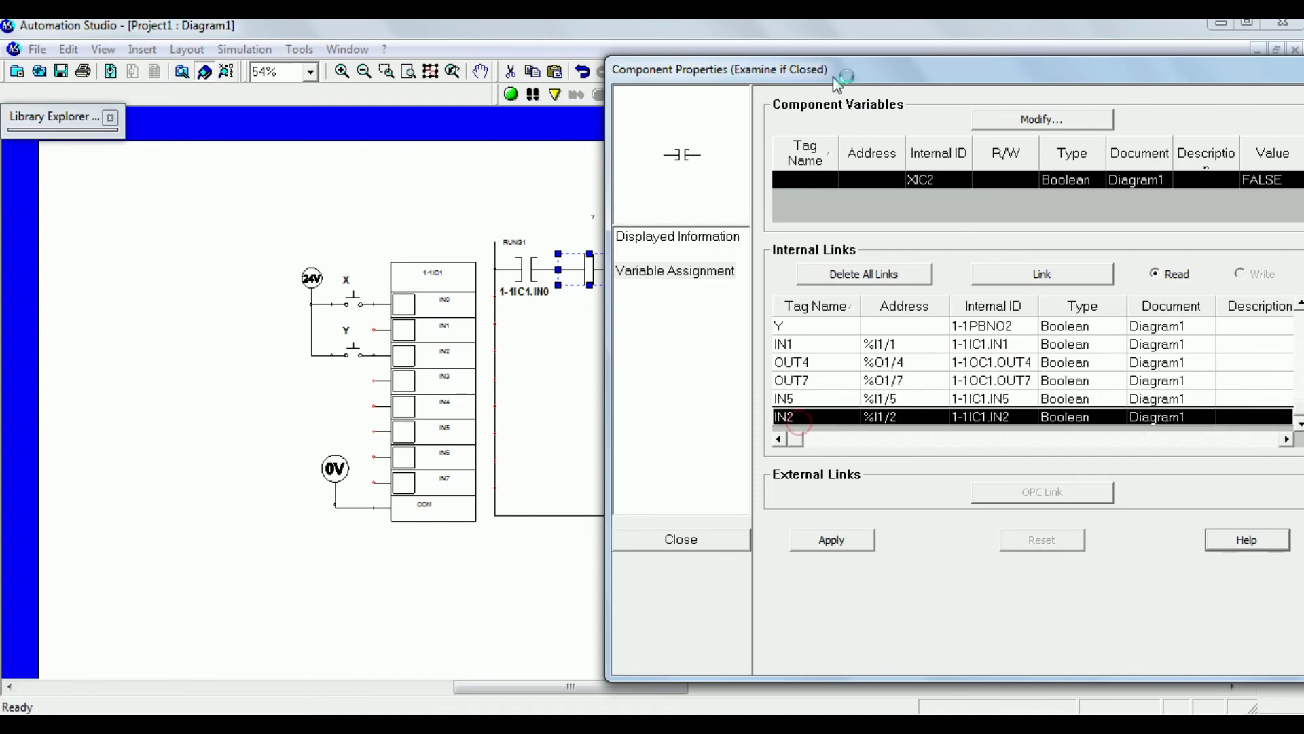
drag(835, 79, 655, 87)
click(668, 557)
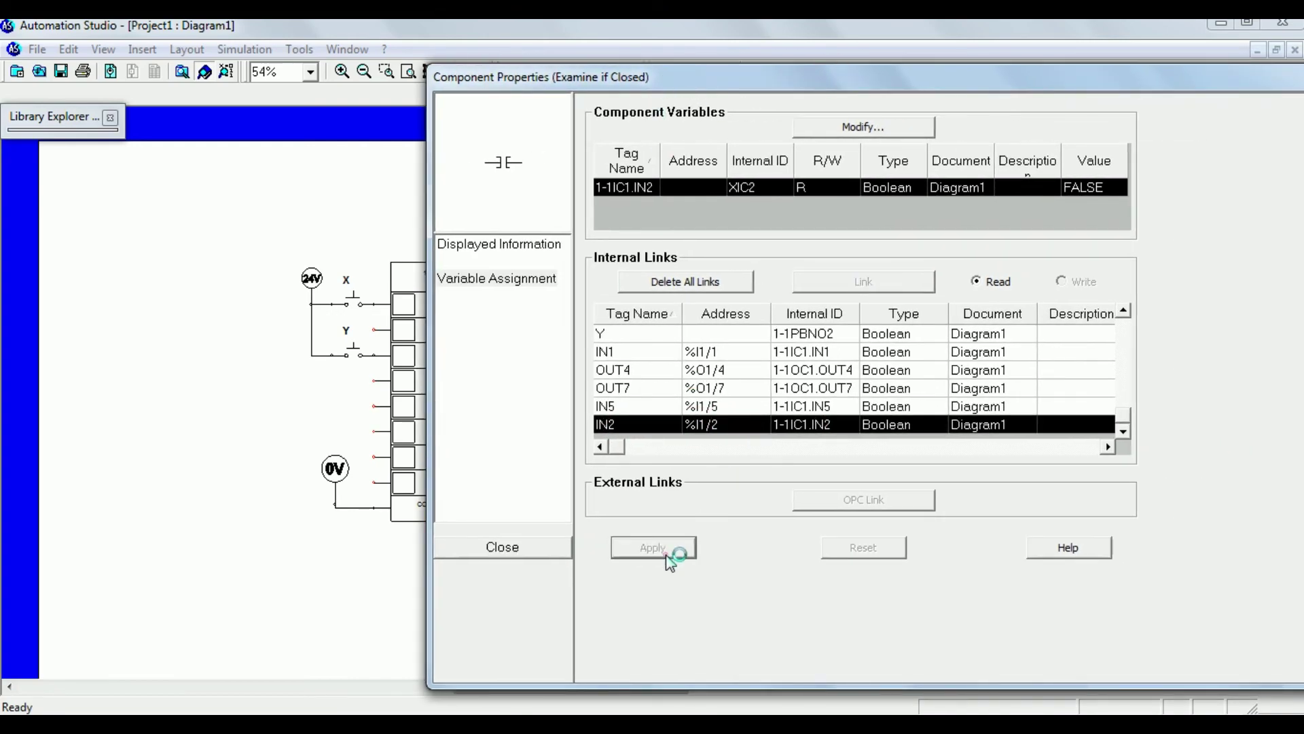
click(515, 550)
click(626, 425)
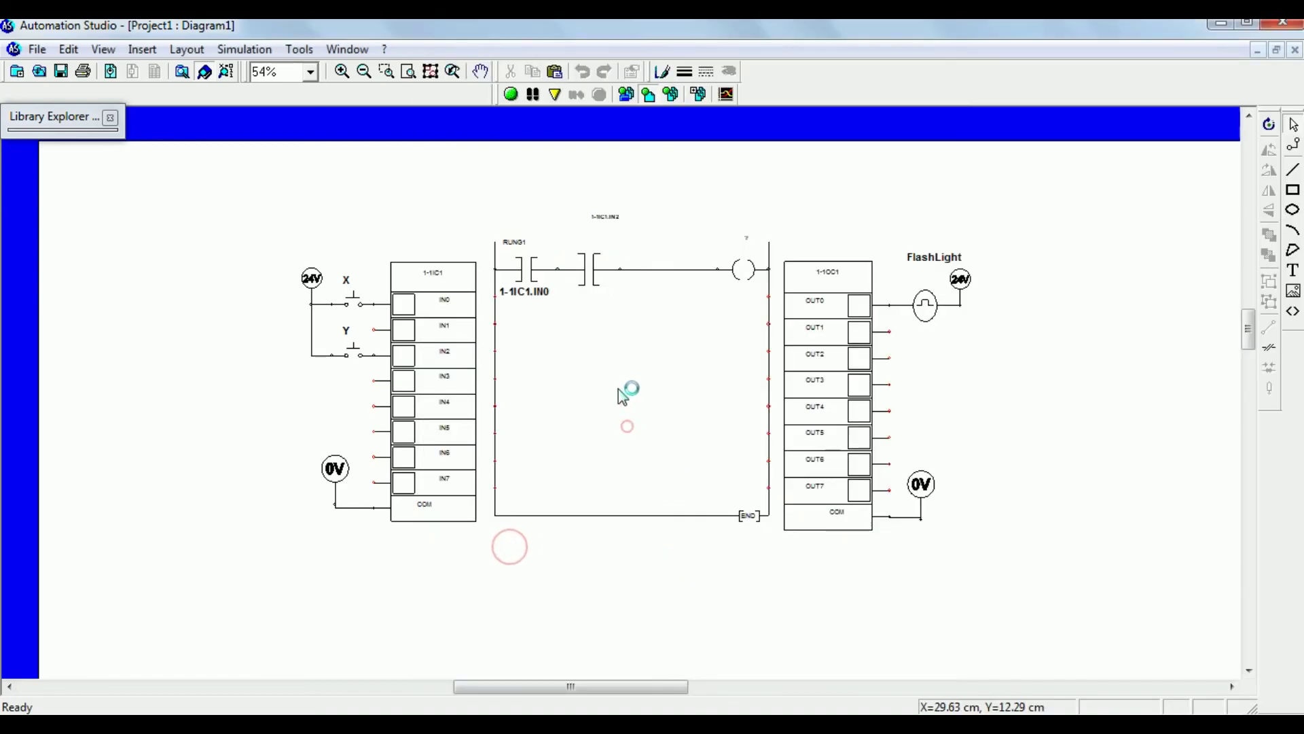
- Enlarge the 1-1IC1.IN2 label to size 16 and position it below the contact
double_click(597, 218)
click(736, 349)
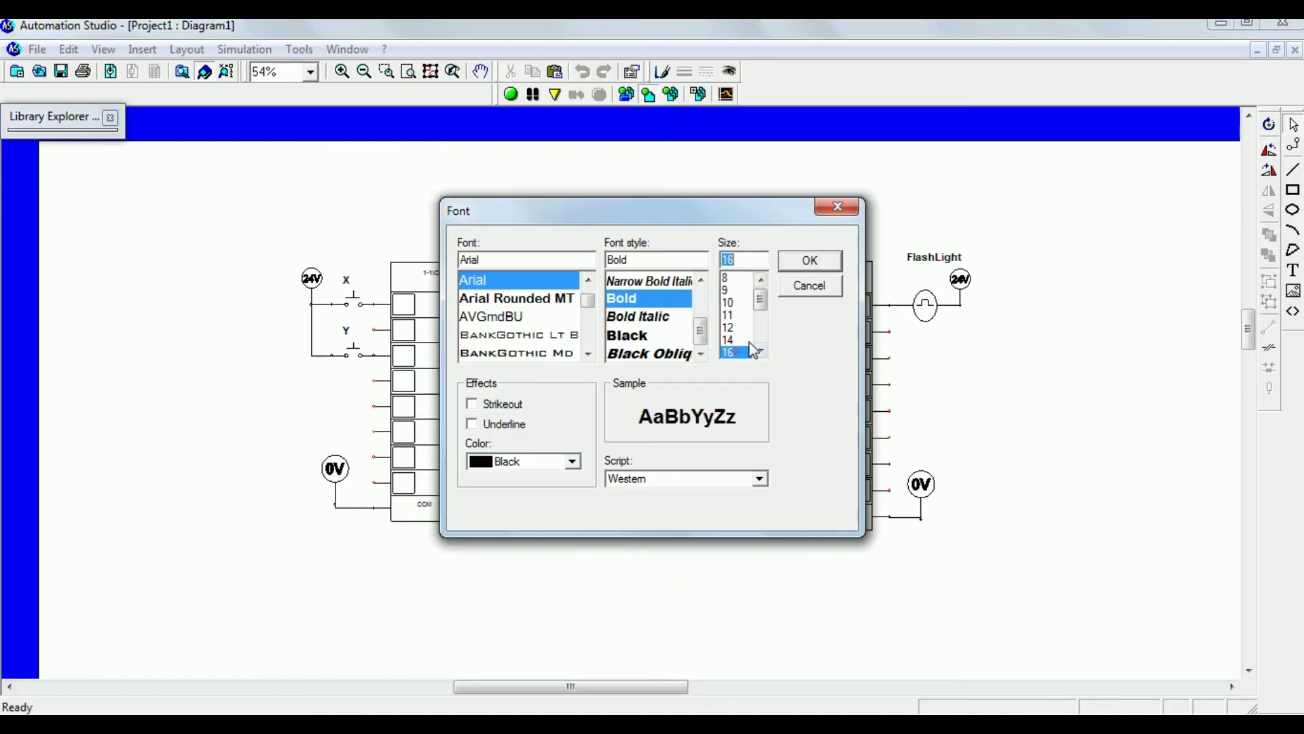
click(822, 254)
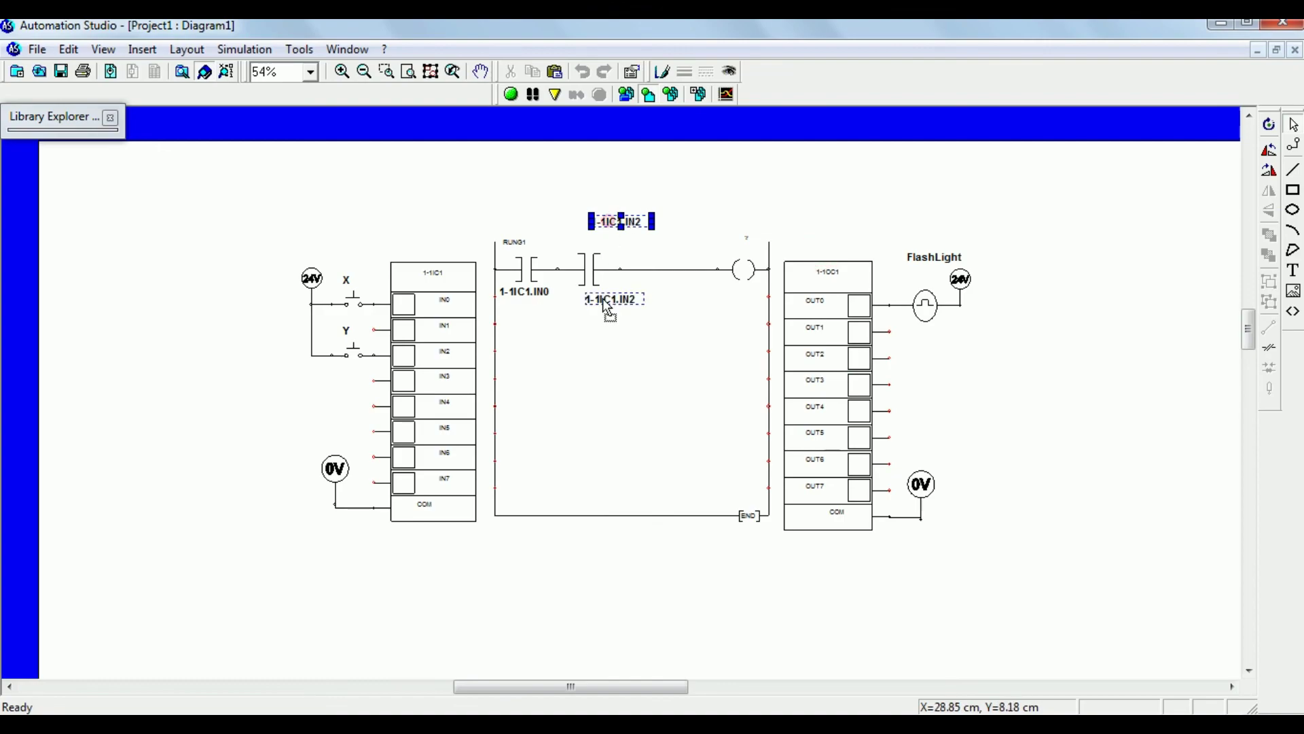
drag(607, 303, 608, 308)
click(617, 347)
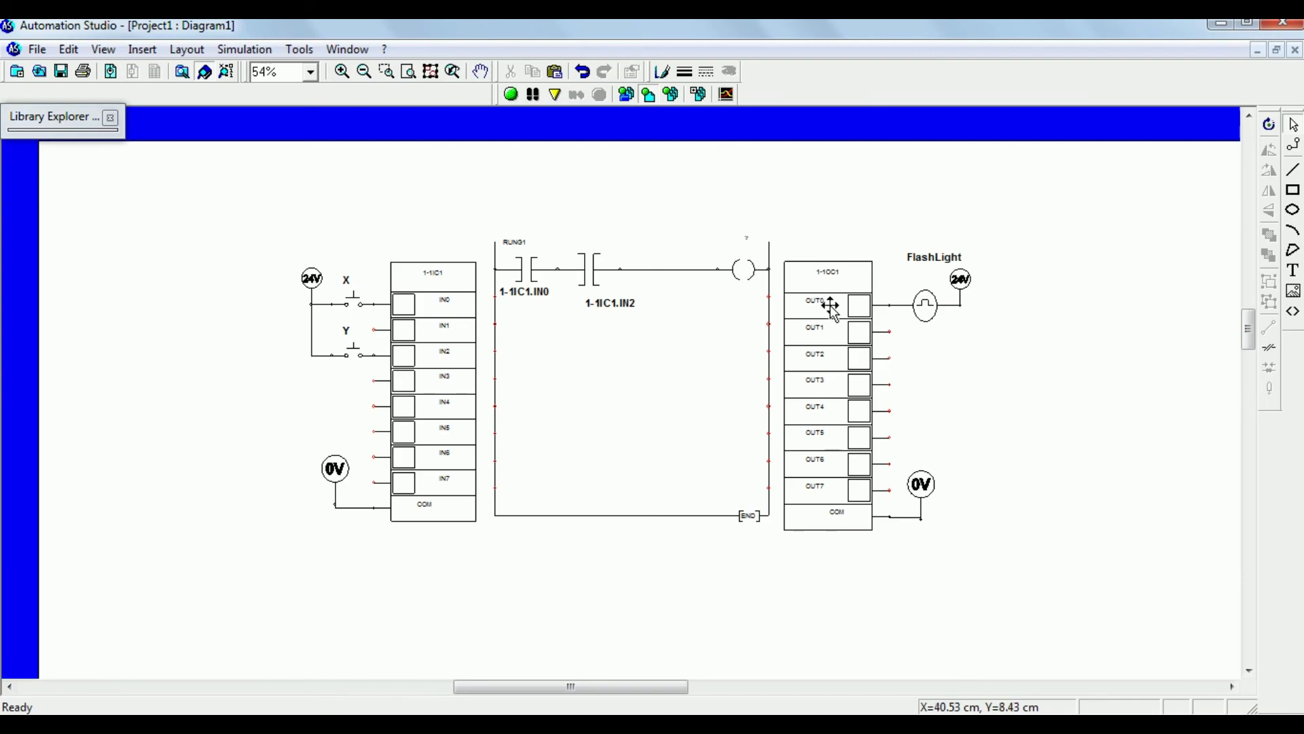
- Link the output coil to output variable OUT0
double_click(744, 270)
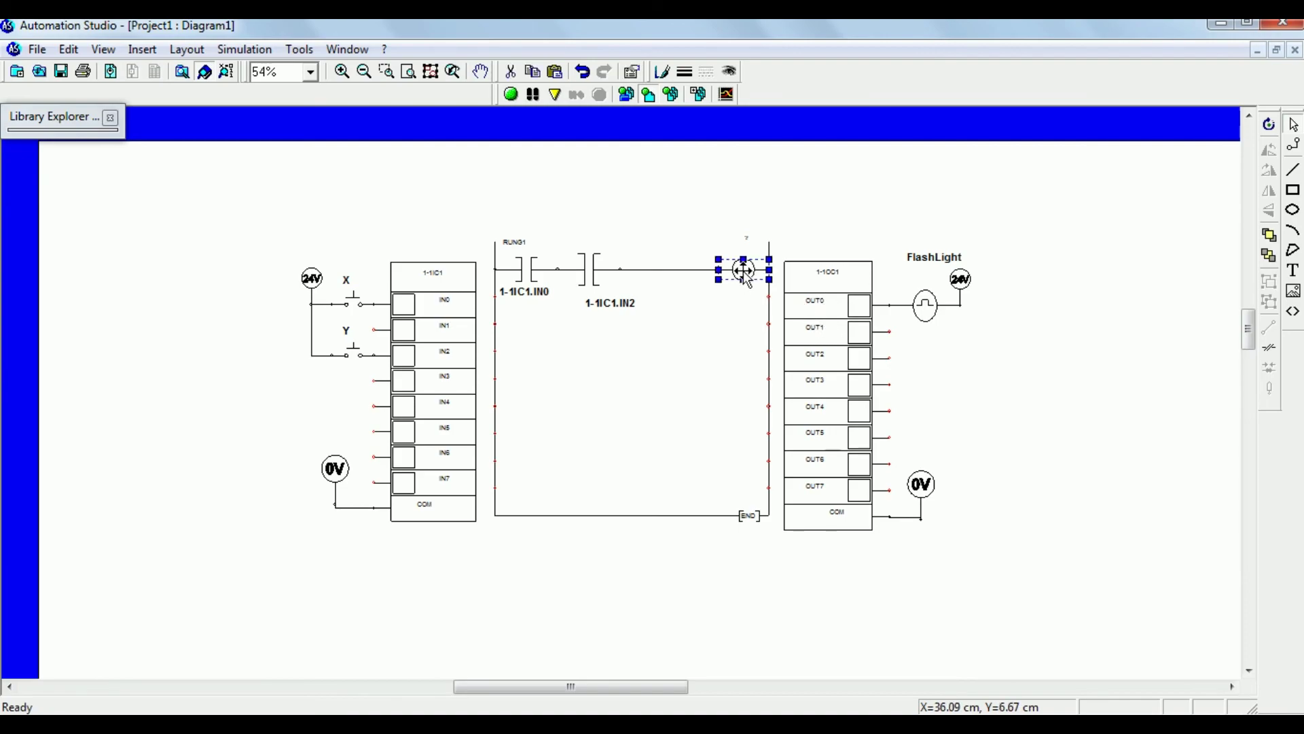
click(358, 343)
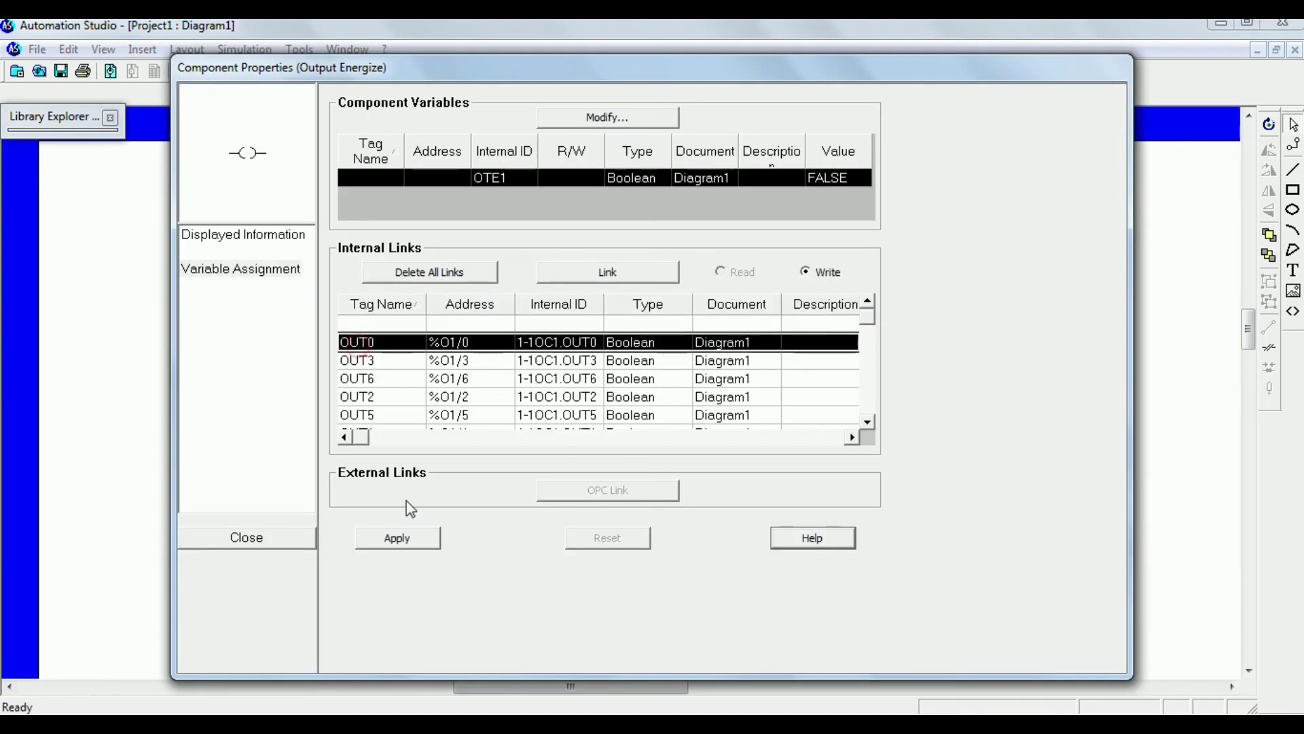
click(386, 542)
click(277, 538)
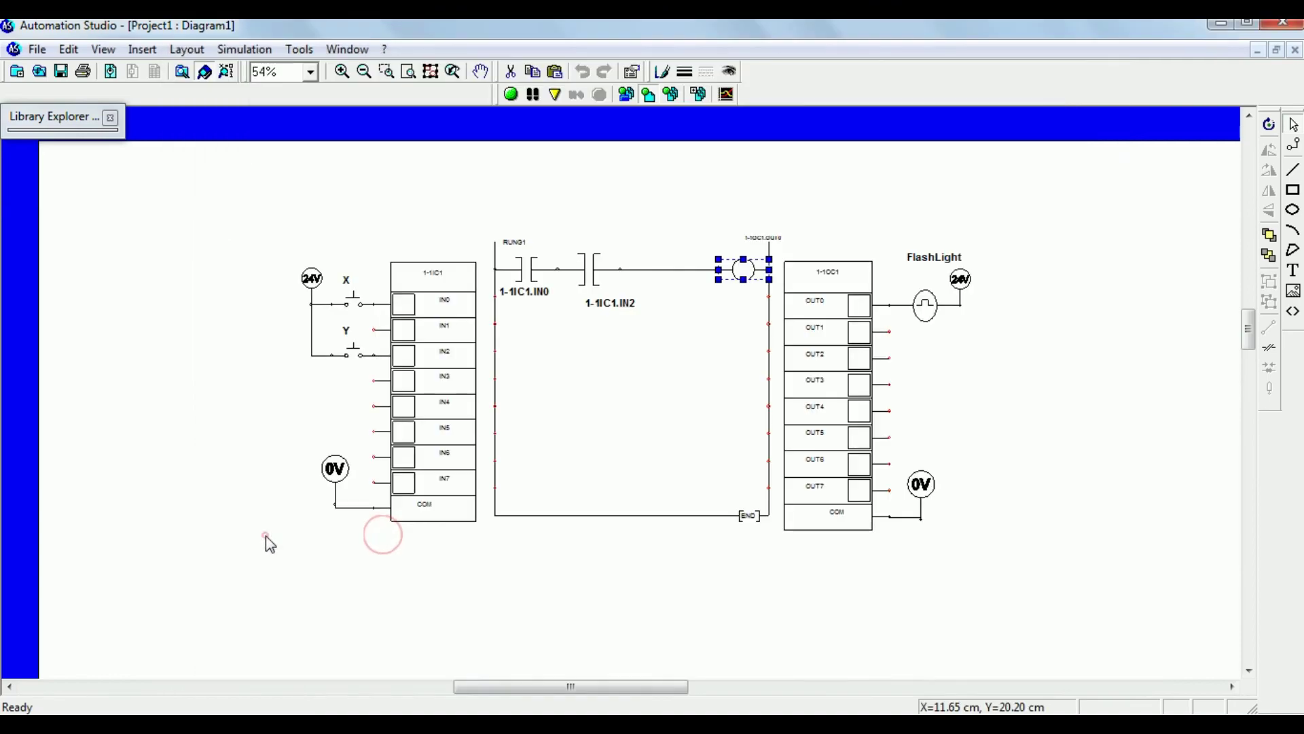
click(643, 404)
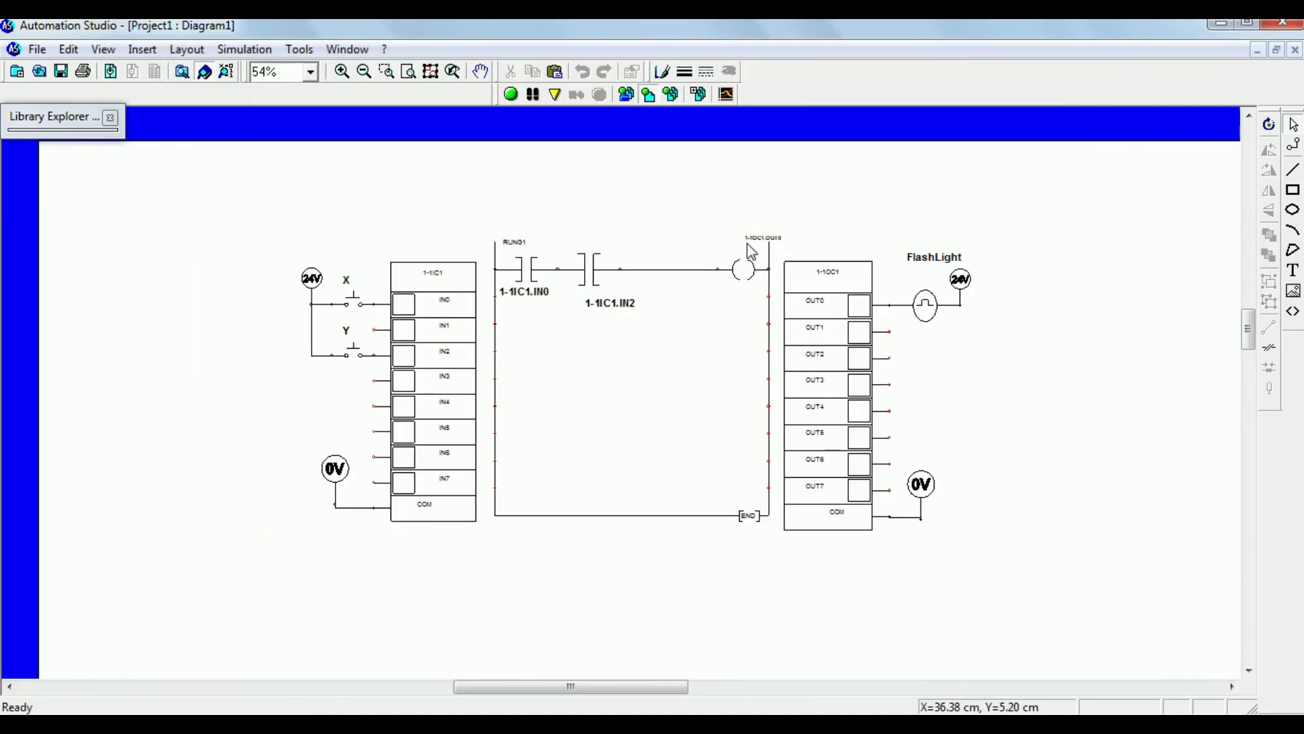
- Move the 1-1OC1.OUT0 label below the coil and set its font size to 16
drag(726, 285, 725, 297)
double_click(727, 288)
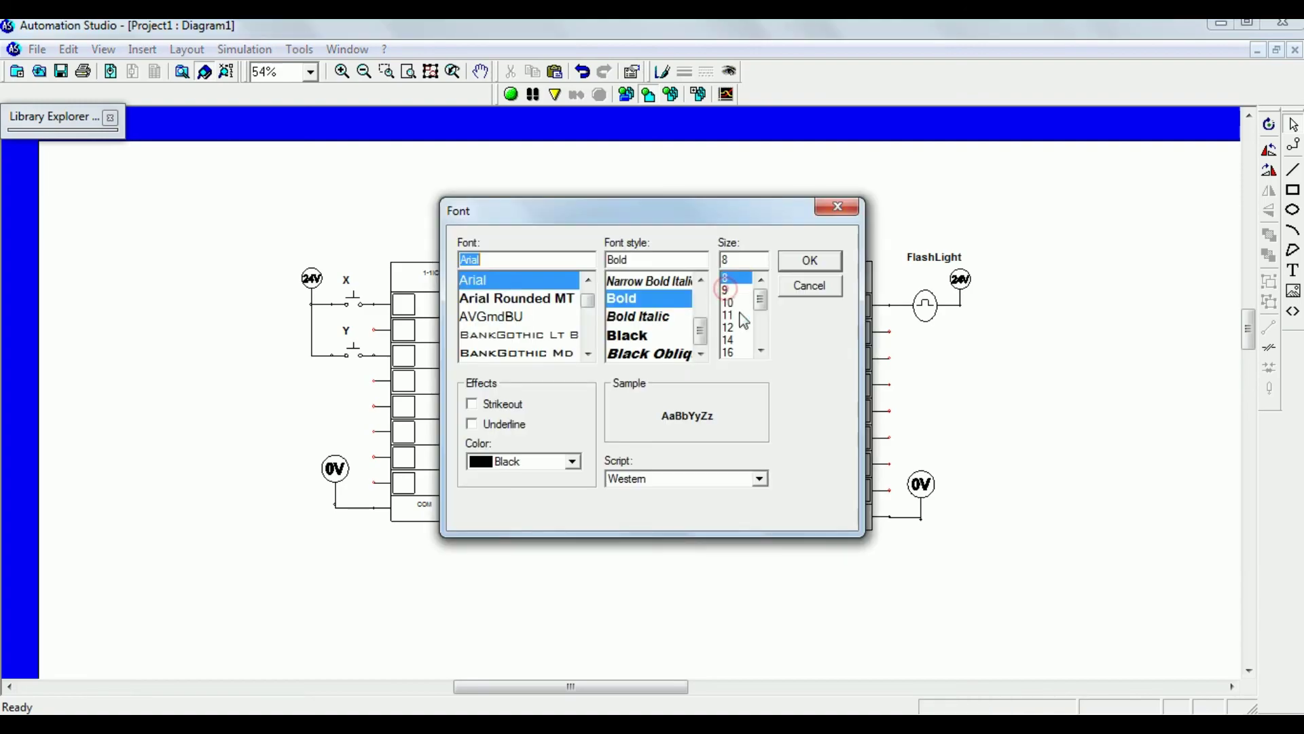
click(731, 352)
click(816, 264)
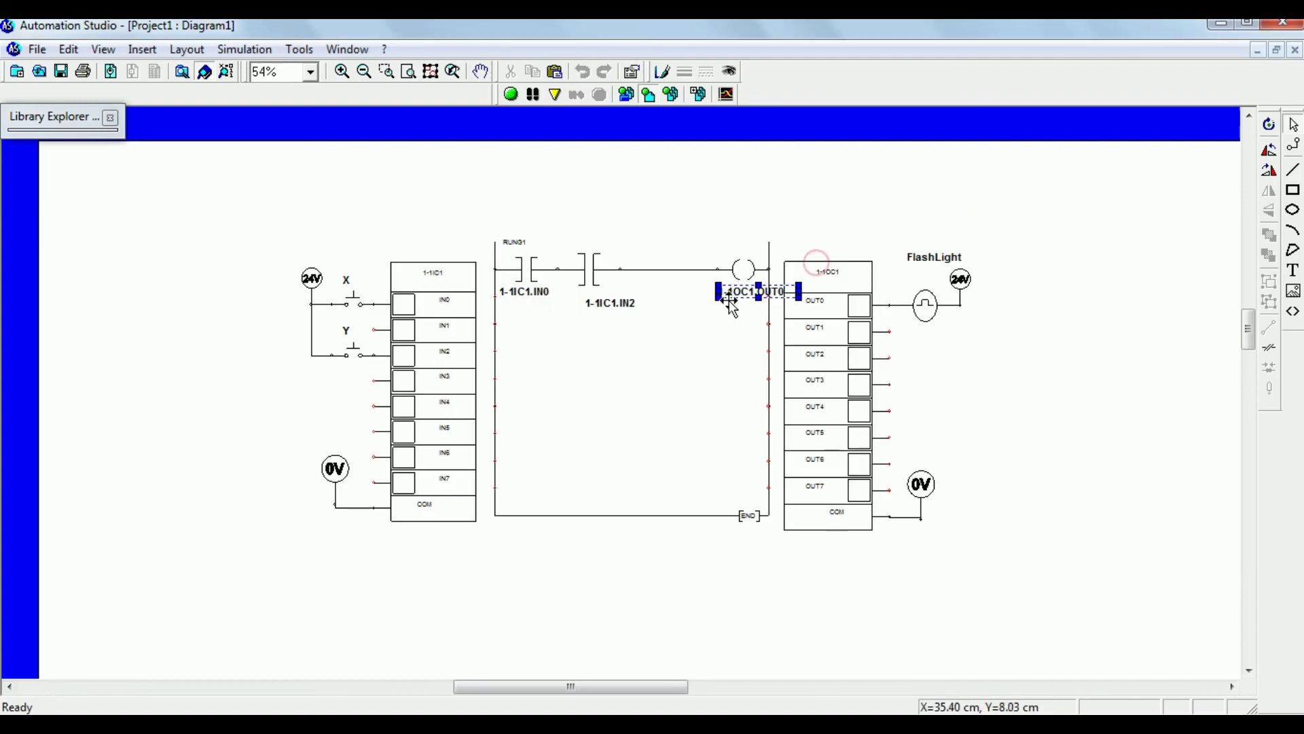
click(730, 350)
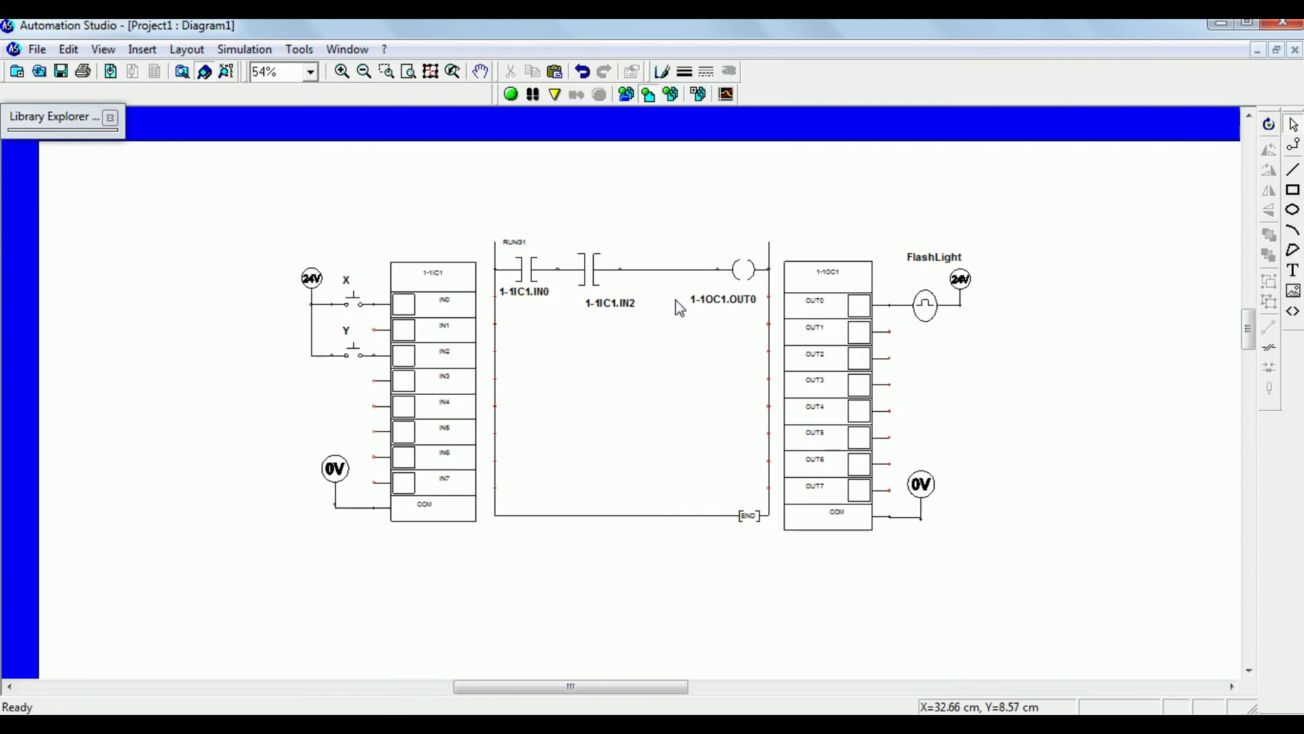
click(511, 94)
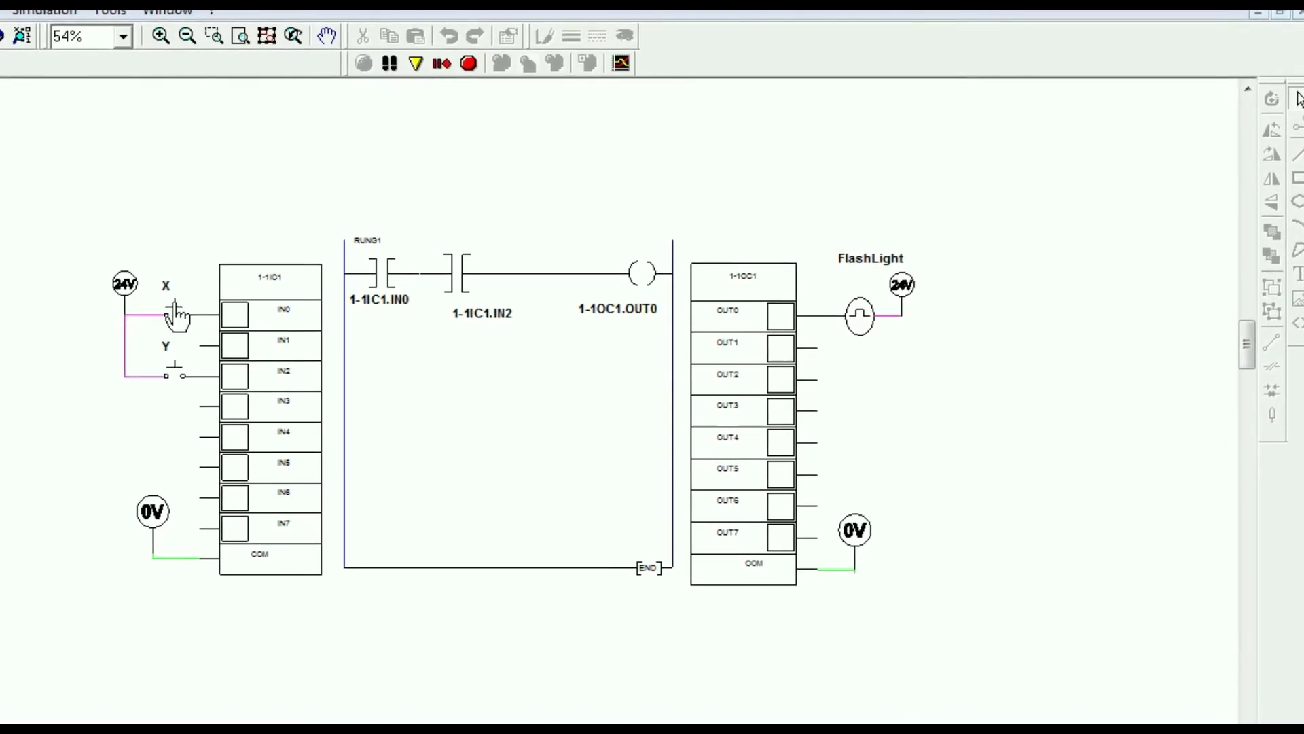
click(175, 315)
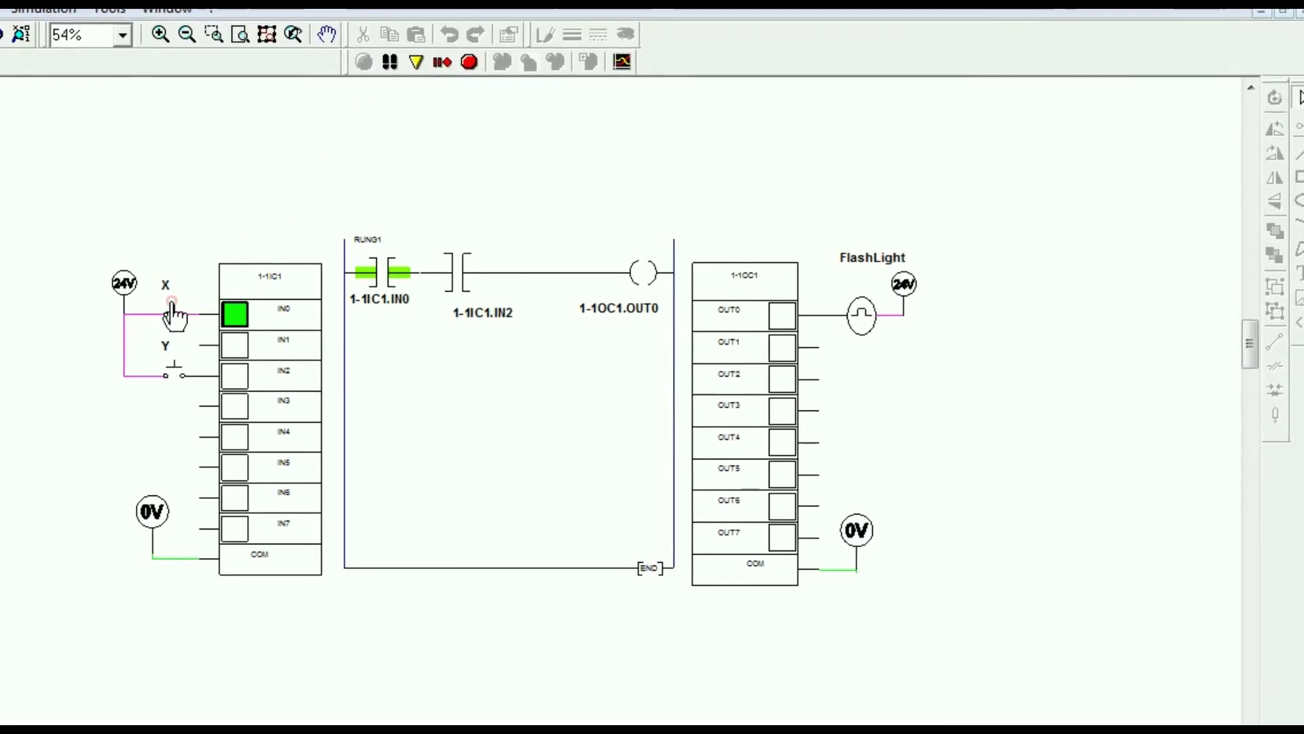
click(175, 314)
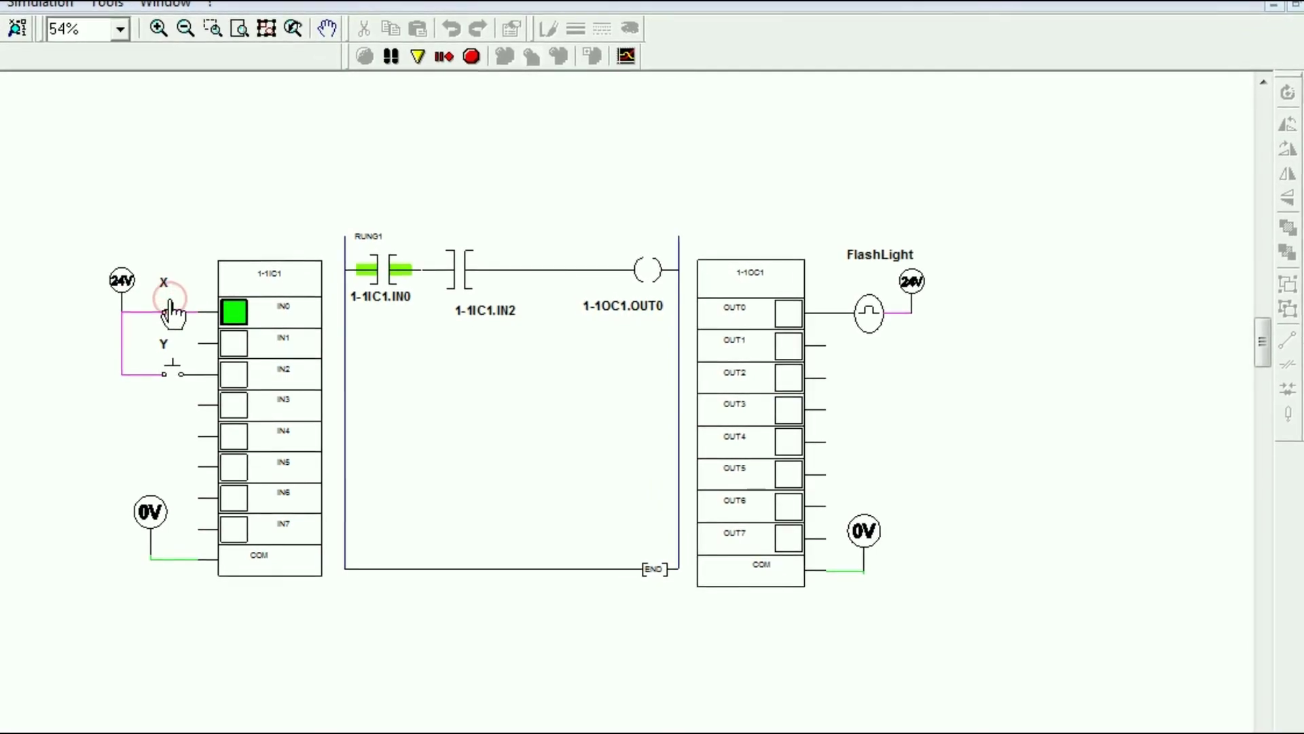
click(176, 367)
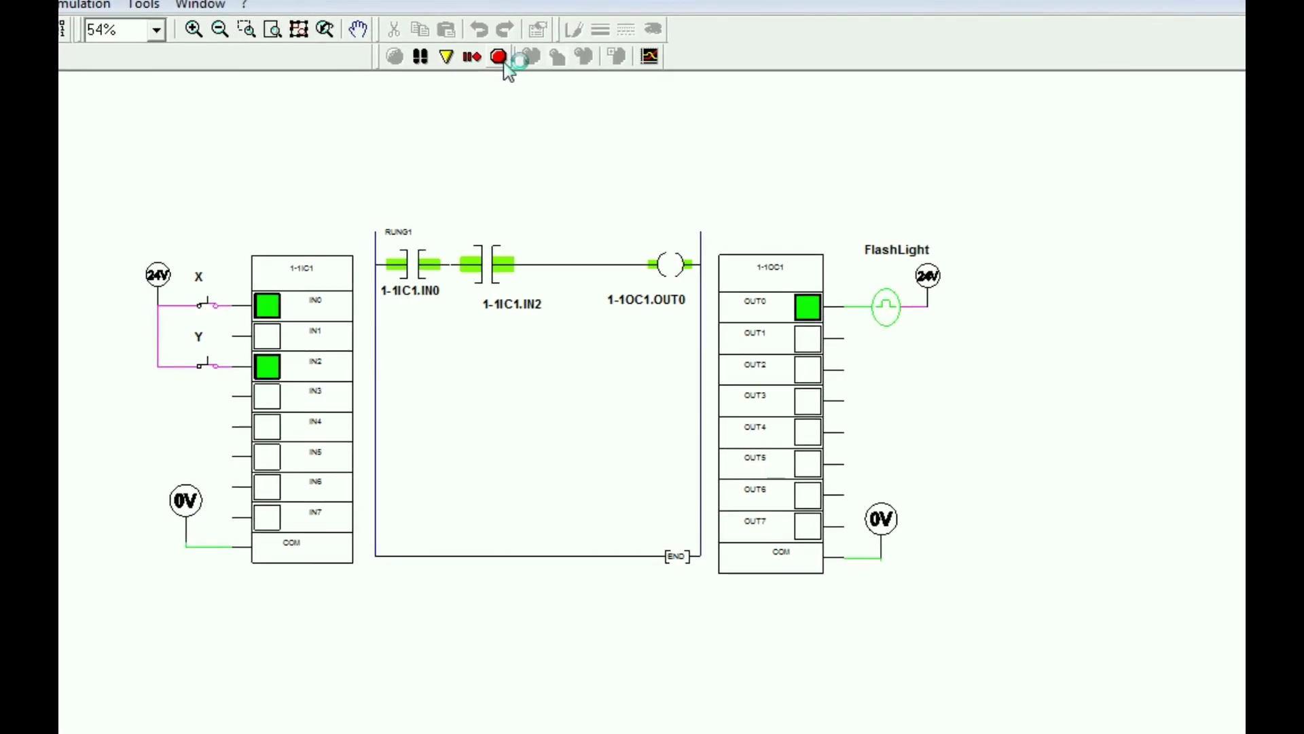
click(209, 307)
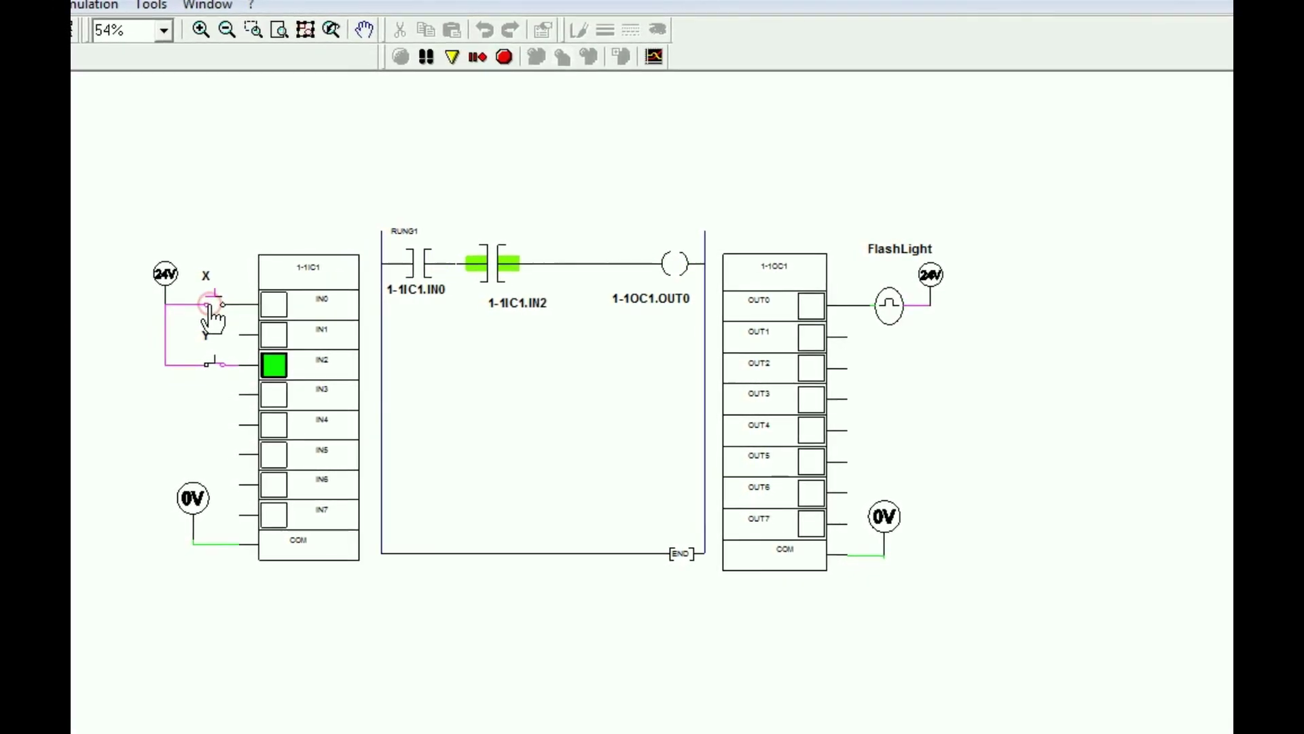
click(213, 364)
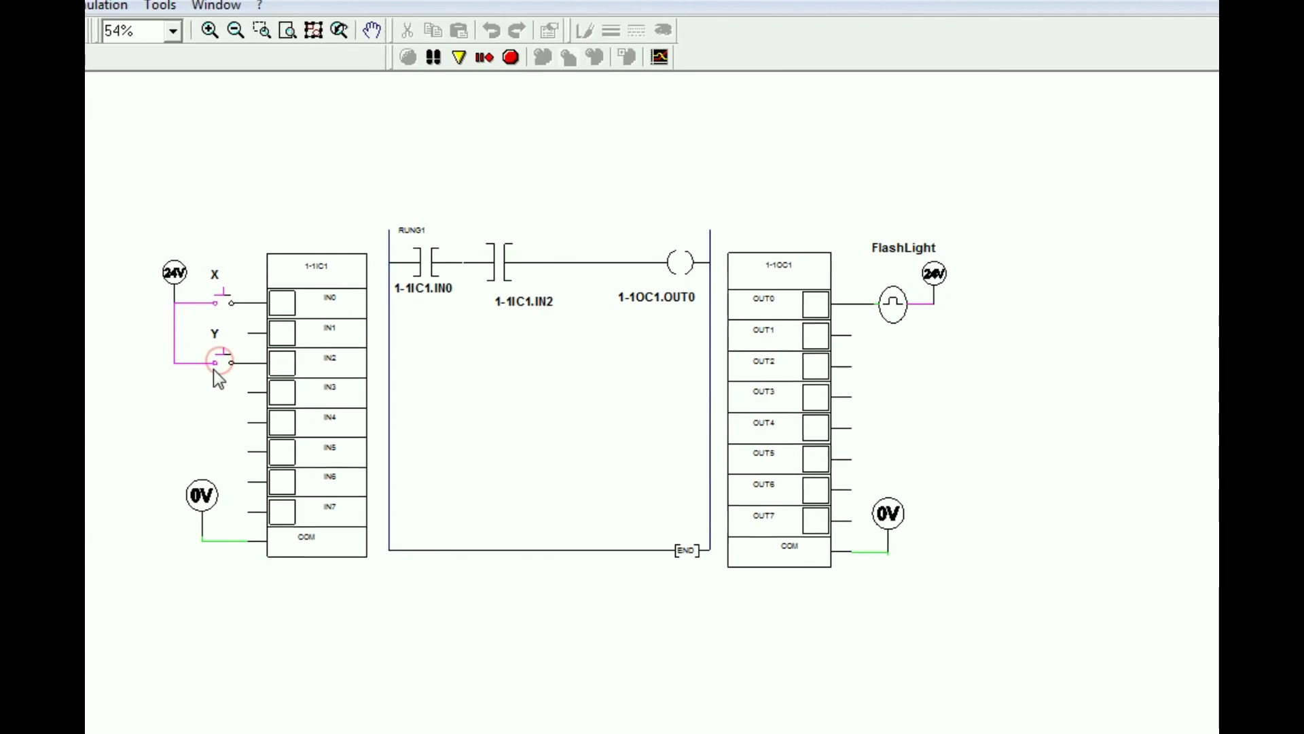
click(238, 299)
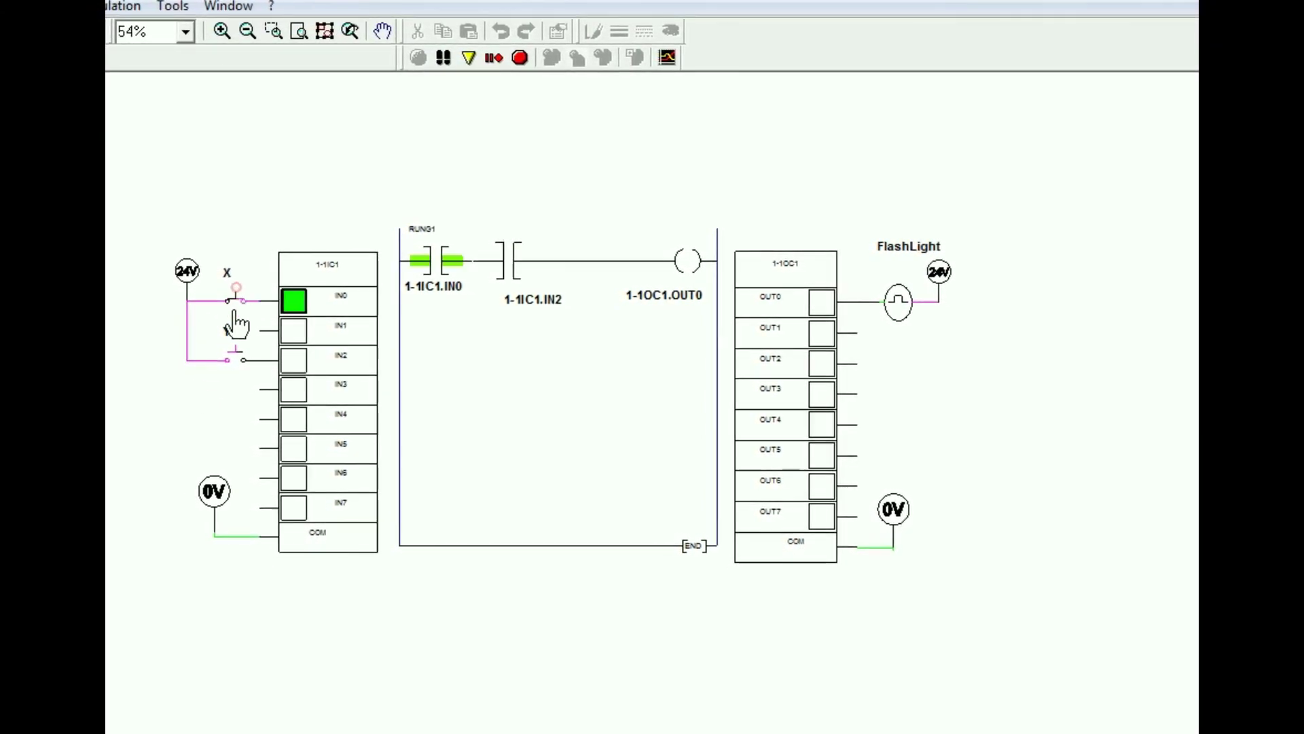
click(234, 356)
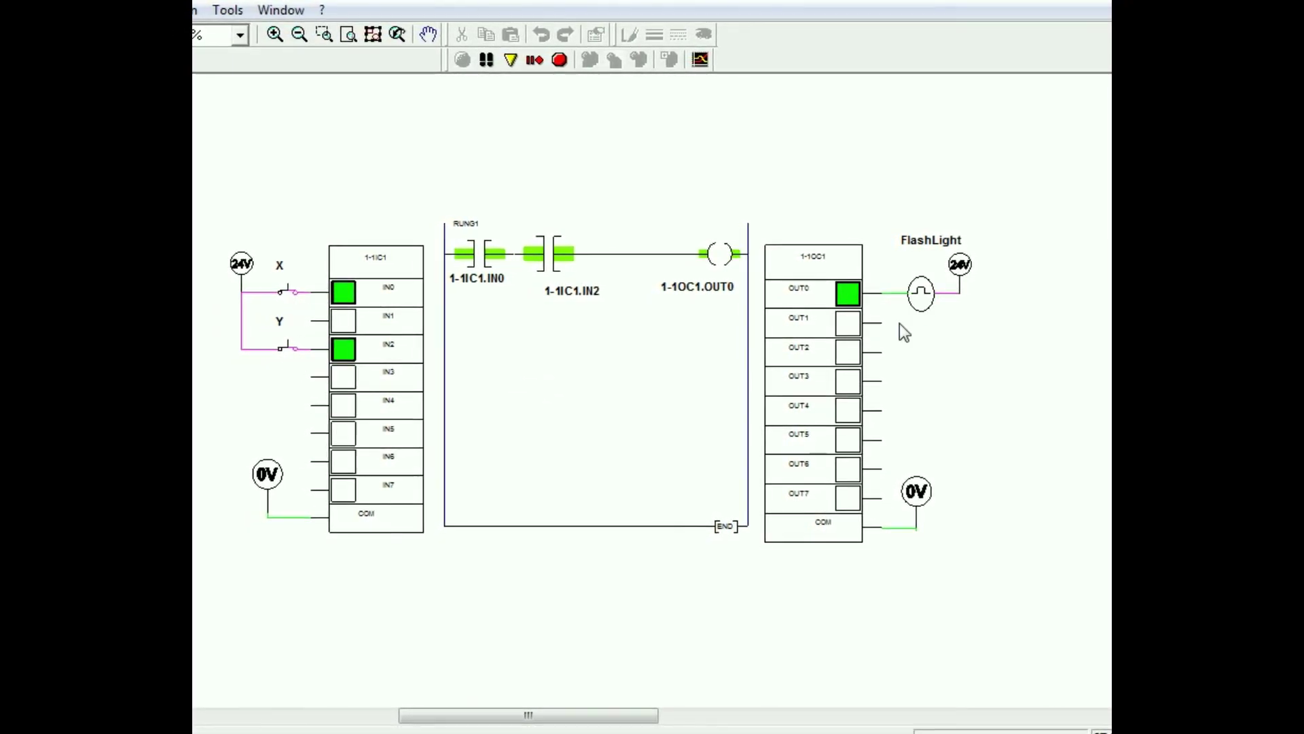
click(568, 62)
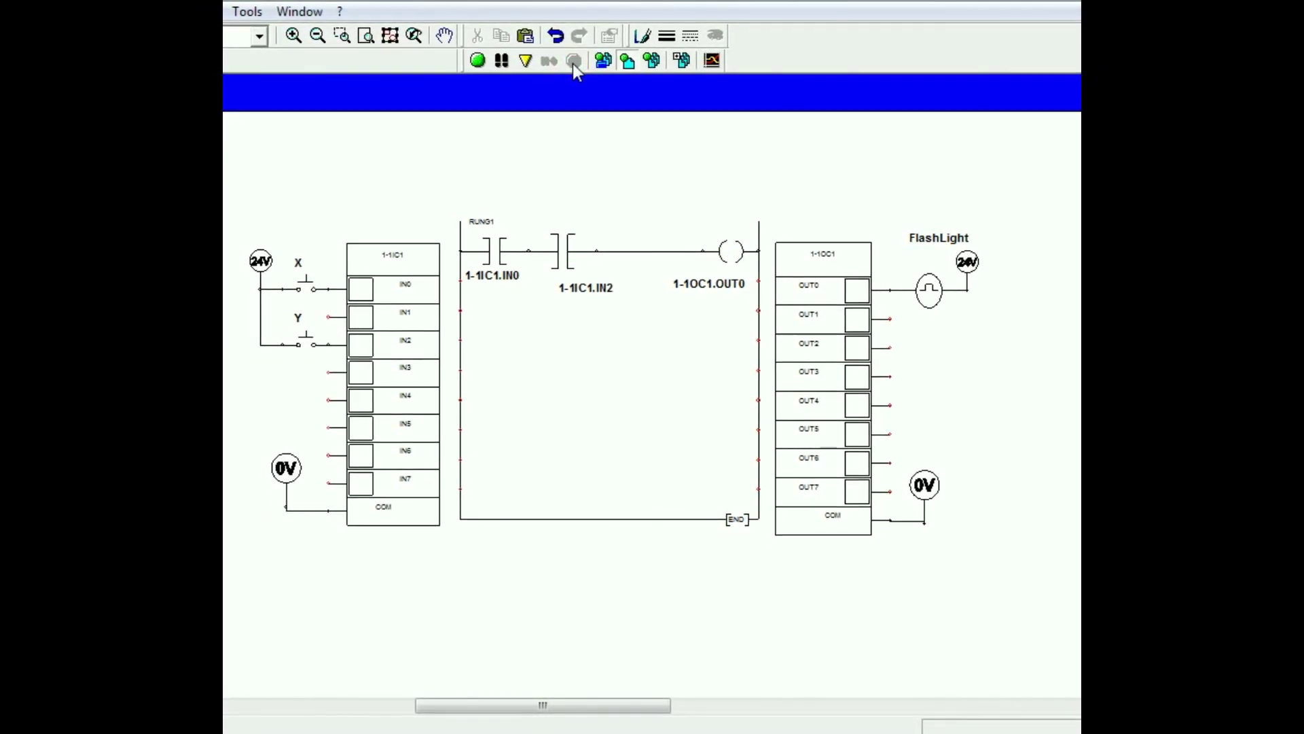